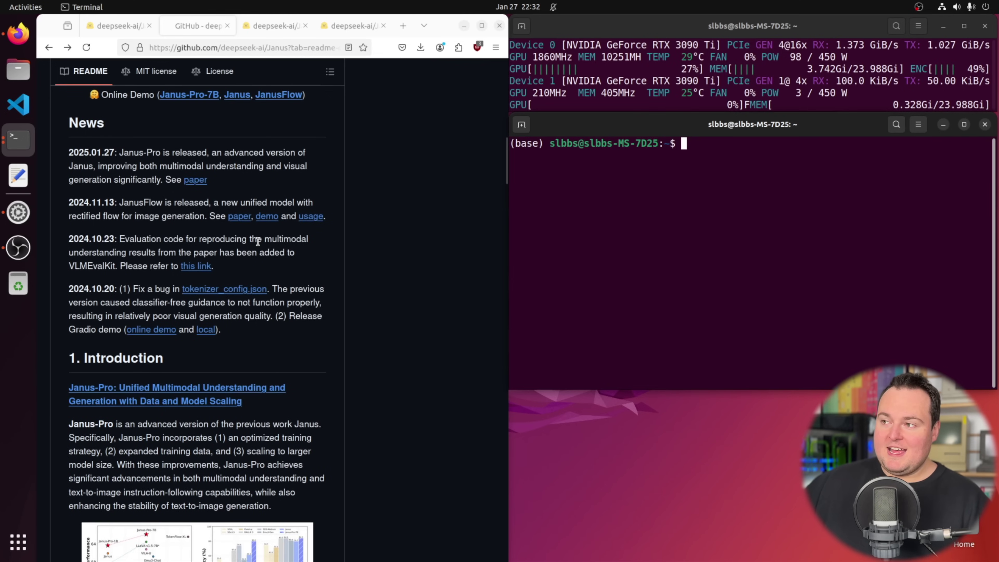
{"action": "scroll", "coordinate": [250, 216], "scroll_direction": "down", "scroll_amount": 13}
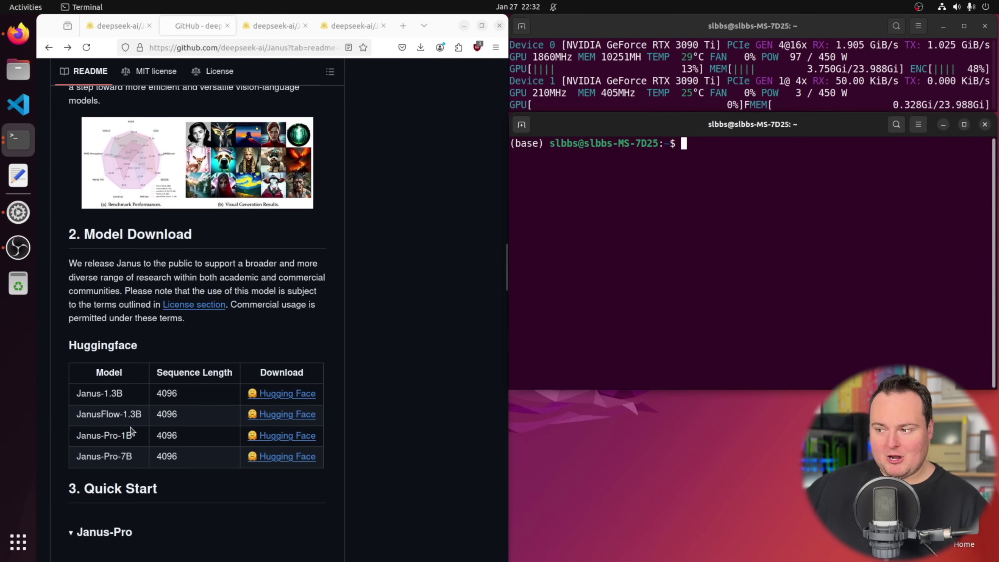
- Scroll the README and browse the Janus-Pro-7B file listing on Hugging Face
{"action": "scroll", "coordinate": [118, 421], "scroll_direction": "down", "scroll_amount": 2}
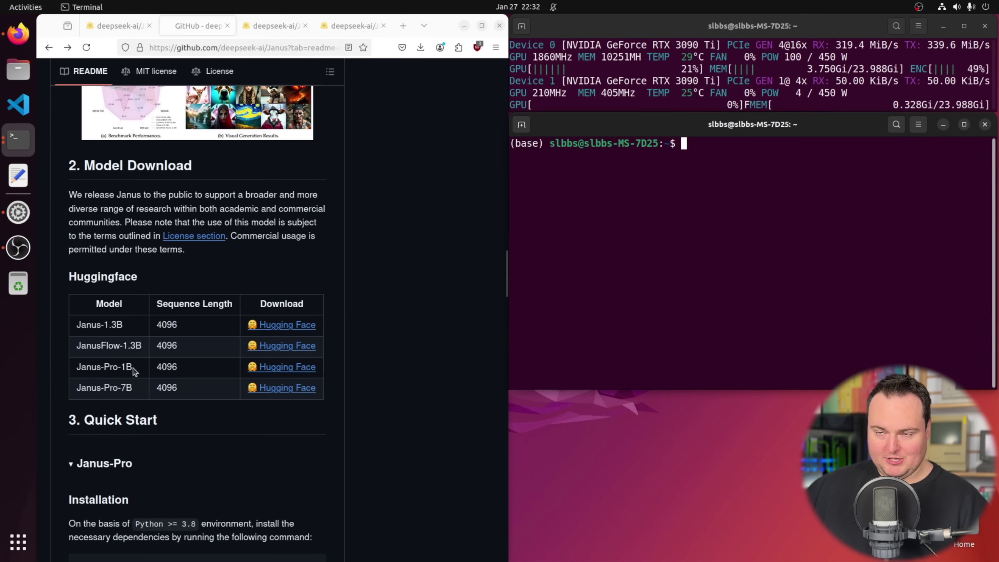
{"action": "left_click", "coordinate": [266, 23]}
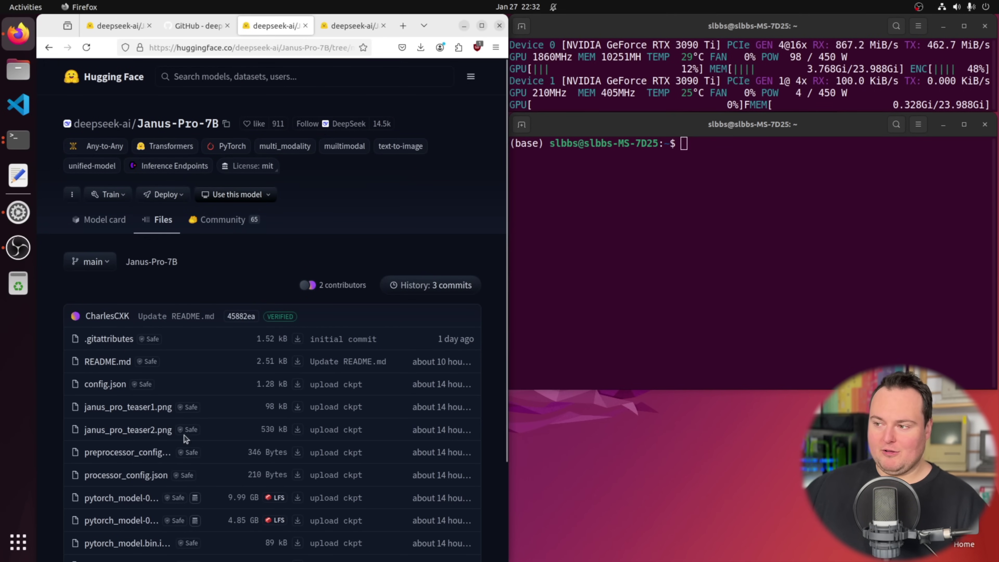
{"action": "scroll", "coordinate": [173, 313], "scroll_direction": "down", "scroll_amount": 1}
{"action": "scroll", "coordinate": [173, 313], "scroll_direction": "down", "scroll_amount": 3}
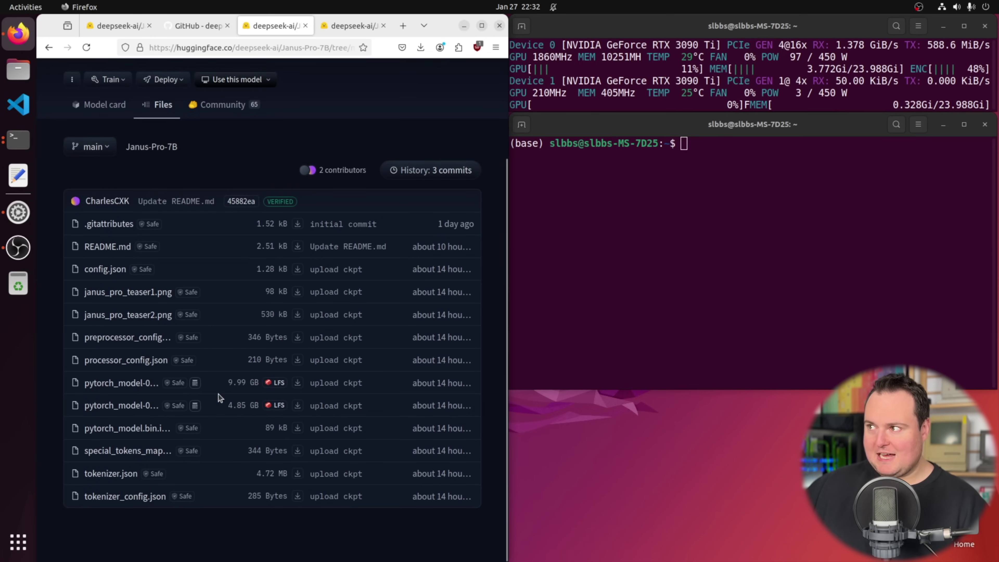
- Browse the Janus-Pro-1B files, then return to the README's Model Download table
{"action": "key", "text": "ctrl+Tab"}
{"action": "scroll", "coordinate": [275, 347], "scroll_direction": "down", "scroll_amount": 2}
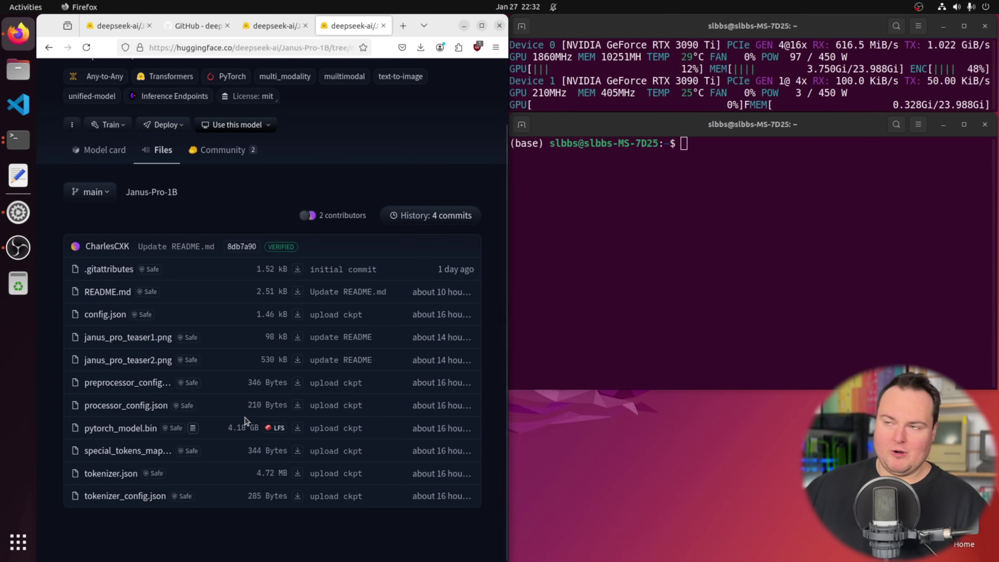
{"action": "left_click", "coordinate": [215, 33]}
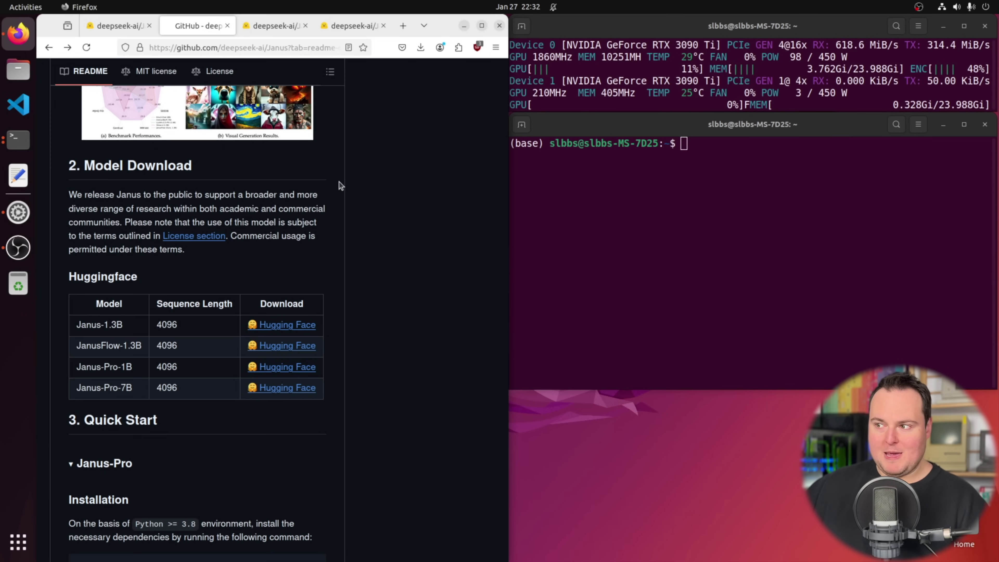
- Create a Python 3.10 conda environment named janus with conda create -n janus python=3.10 -y
{"action": "scroll", "coordinate": [342, 185], "scroll_direction": "down", "scroll_amount": 5}
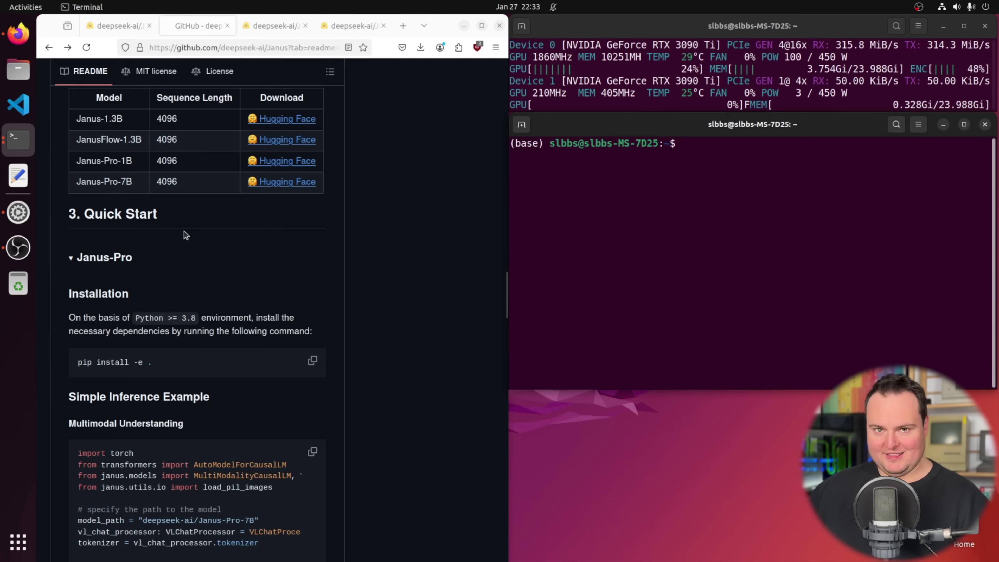
{"action": "scroll", "coordinate": [187, 225], "scroll_direction": "down", "scroll_amount": 2}
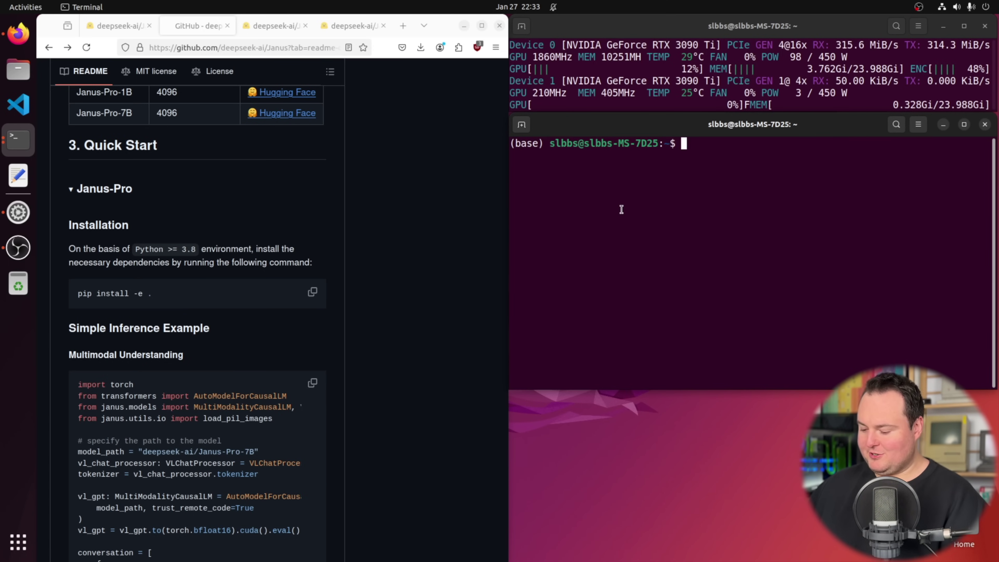
{"action": "type", "text": "cond"}
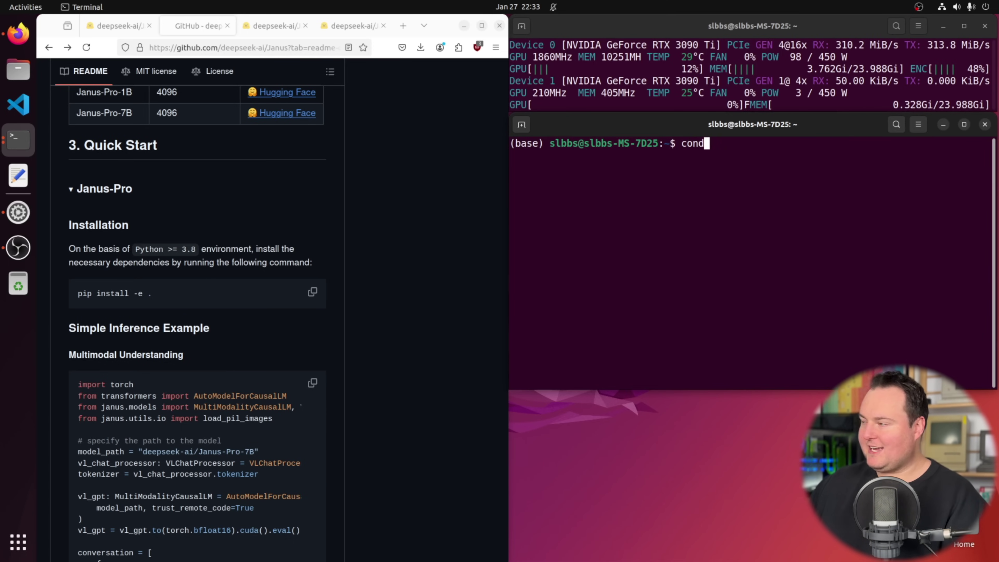
{"action": "type", "text": "a create -n janus python=3.10 -y"}
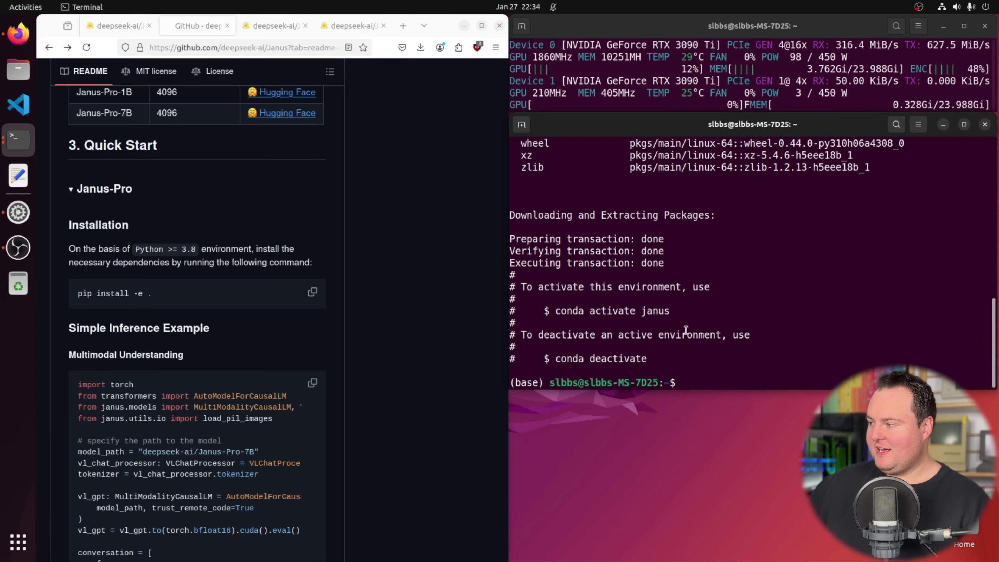
- Activate the environment with conda activate janus and clear the terminal
{"action": "left_click_drag", "start_coordinate": [671, 310], "coordinate": [555, 311]}
{"action": "right_click", "coordinate": [565, 312]}
{"action": "left_click", "coordinate": [578, 318]}
{"action": "left_click", "coordinate": [689, 374]}
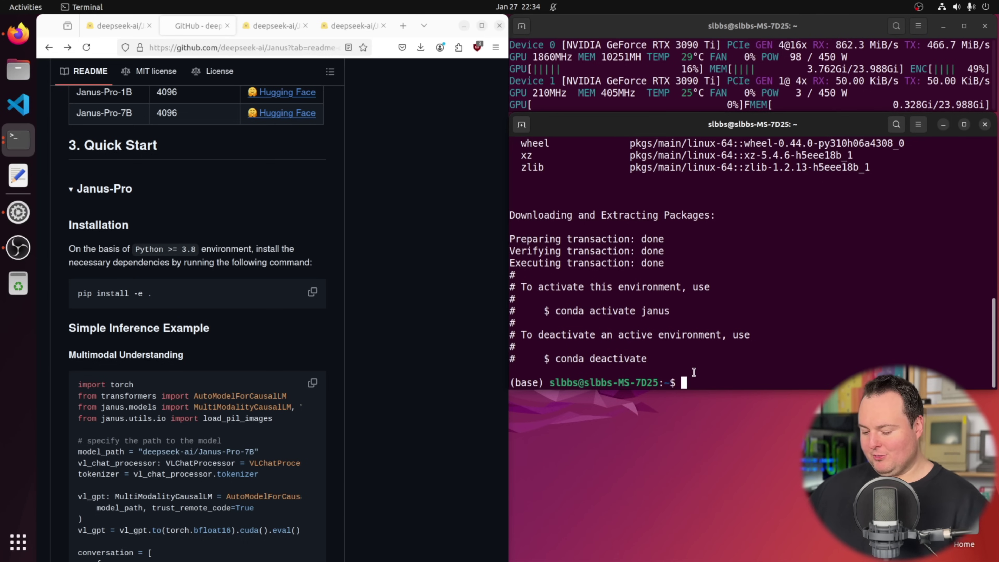
{"action": "key", "text": "ctrl+shift+v"}
{"action": "key", "text": "Return"}
{"action": "type", "text": "clear"}
{"action": "key", "text": "Return"}
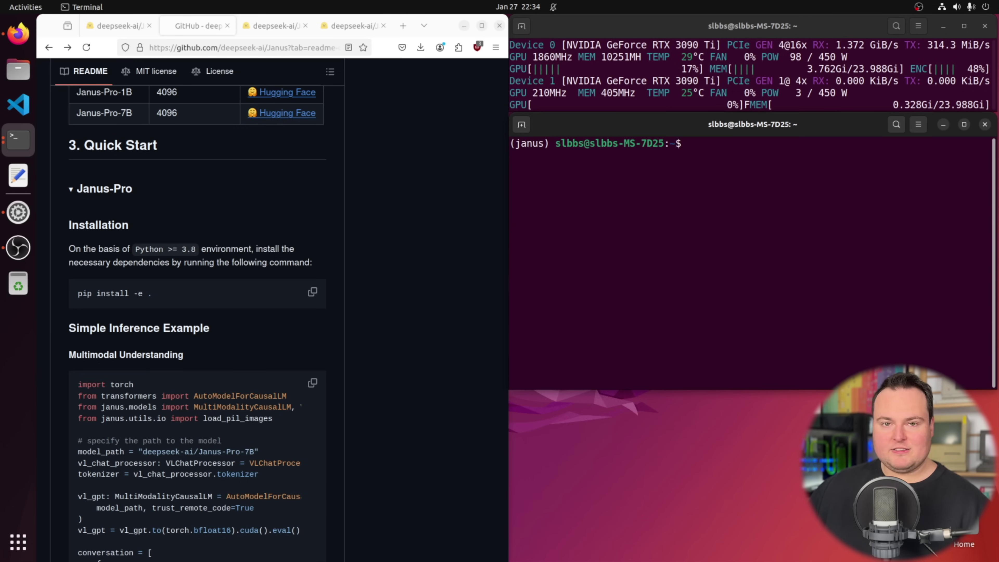
{"action": "scroll", "coordinate": [298, 275], "scroll_direction": "up", "scroll_amount": 15}
{"action": "scroll", "coordinate": [287, 250], "scroll_direction": "up", "scroll_amount": 8}
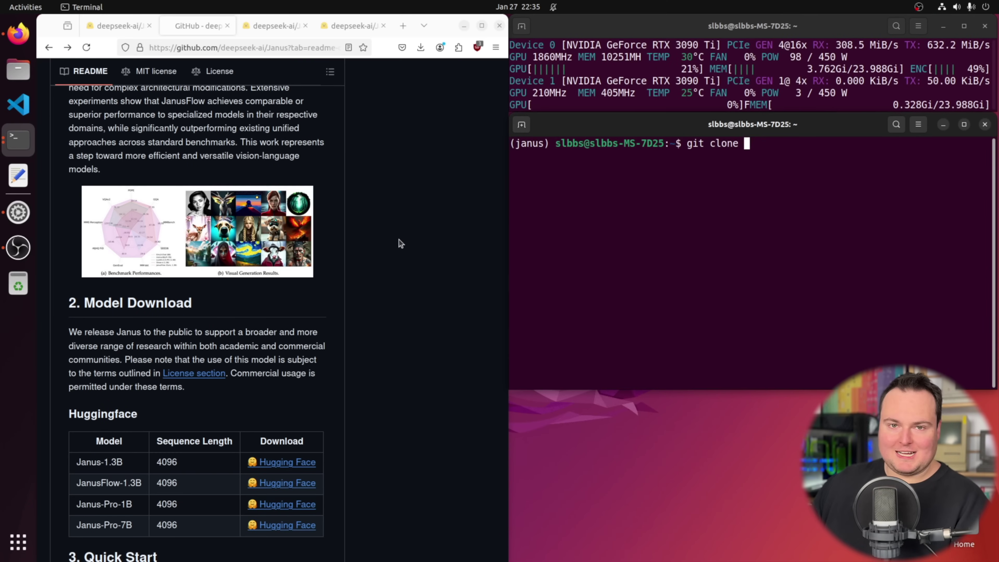
- Git clone the deepseek-ai Janus repository from the pasted URL
{"action": "key", "text": "ctrl+shift+v"}
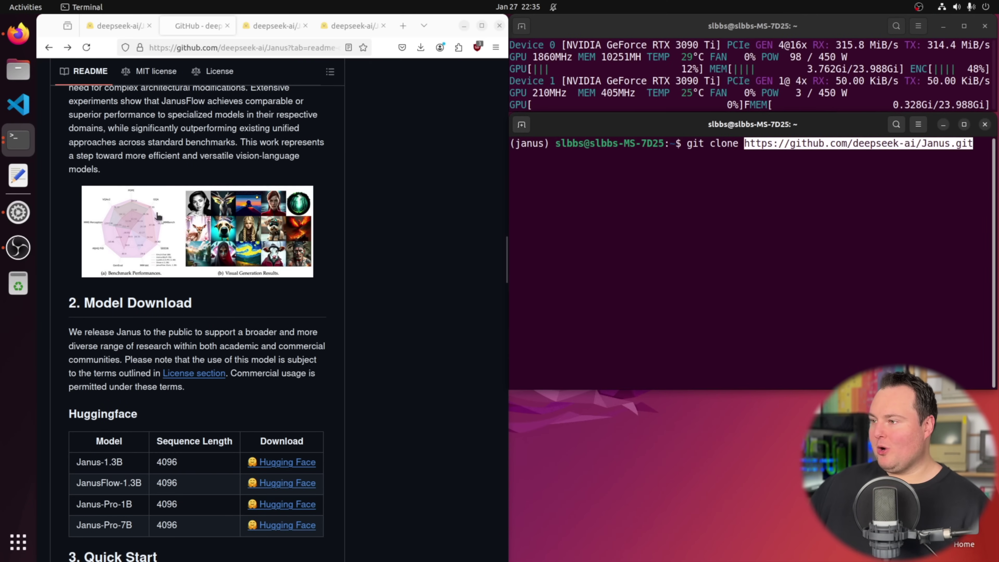
{"action": "scroll", "coordinate": [228, 174], "scroll_direction": "up", "scroll_amount": 15}
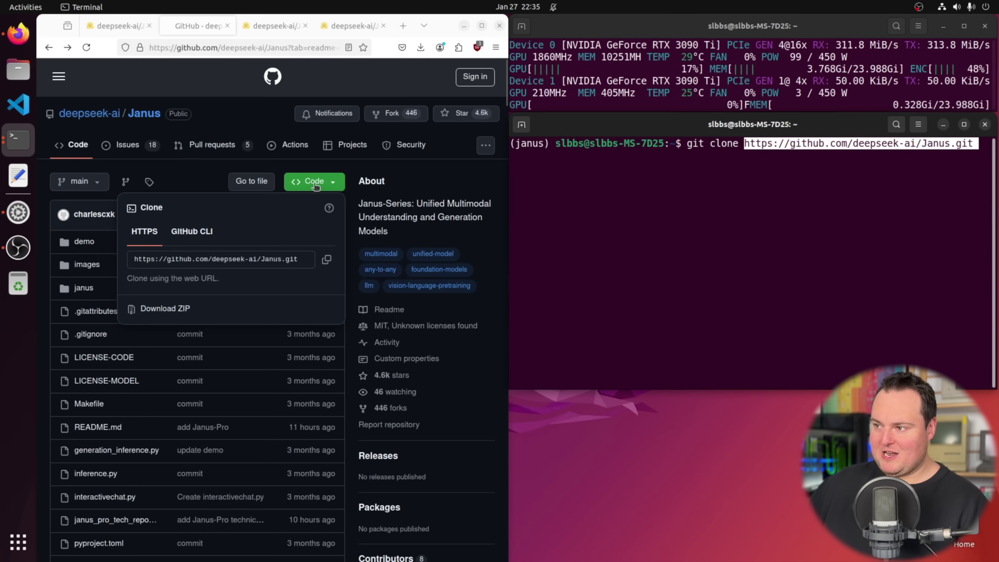
{"action": "scroll", "coordinate": [226, 256], "scroll_direction": "down", "scroll_amount": 10}
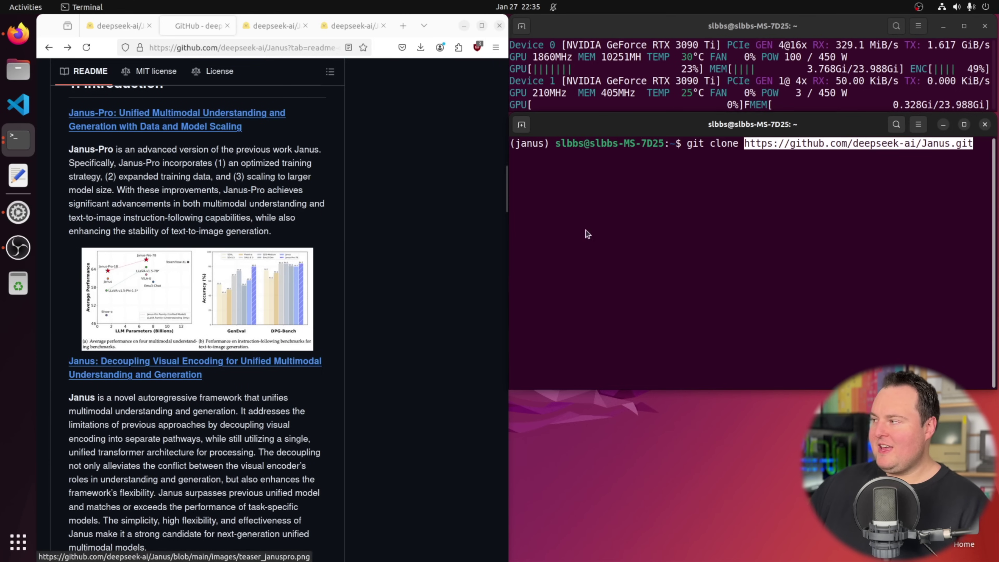
{"action": "key", "text": "Return"}
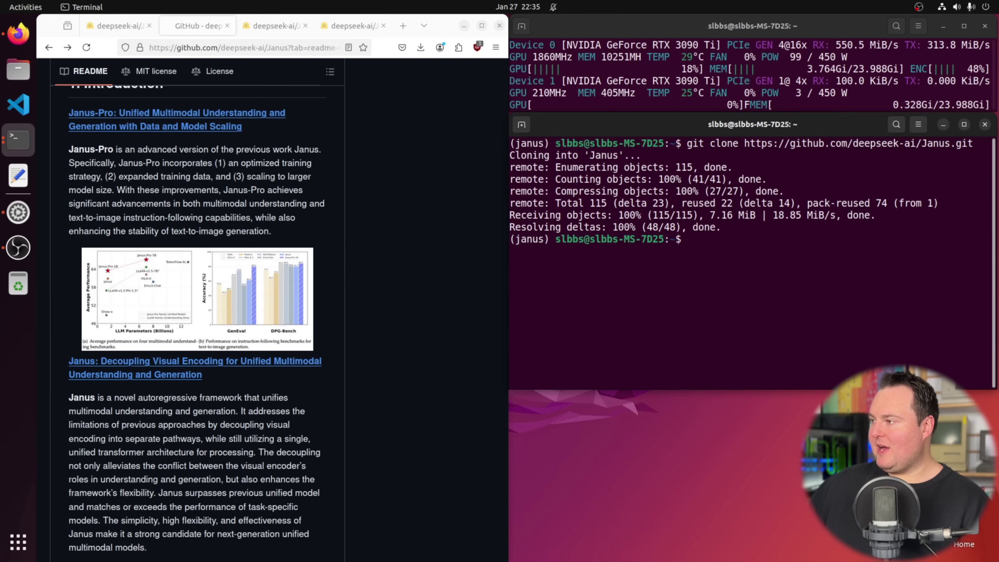
{"action": "scroll", "coordinate": [334, 136], "scroll_direction": "down", "scroll_amount": 15}
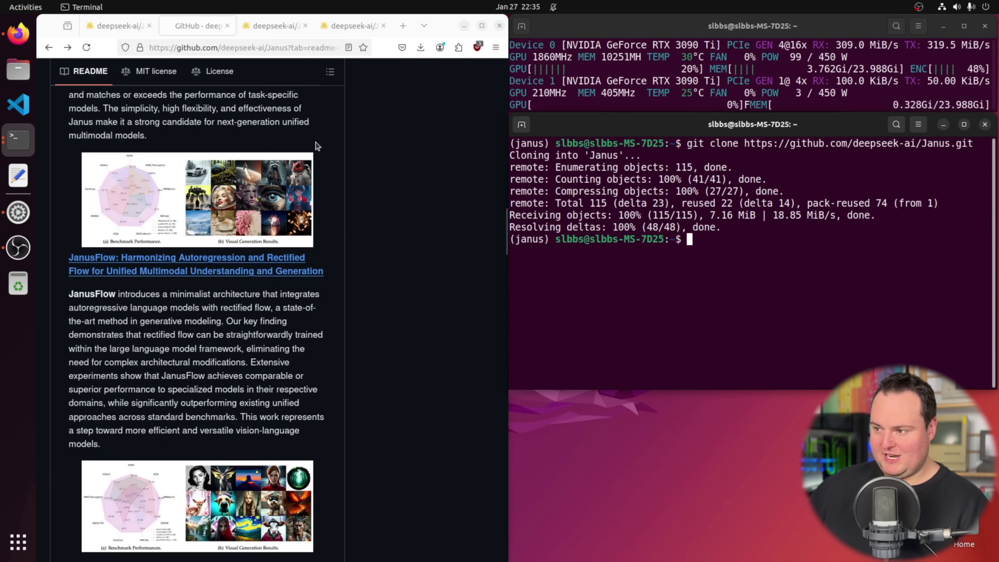
- Change into the Janus folder with cd Janus and clear the screen
{"action": "left_click", "coordinate": [720, 270]}
{"action": "type", "text": "cd"}
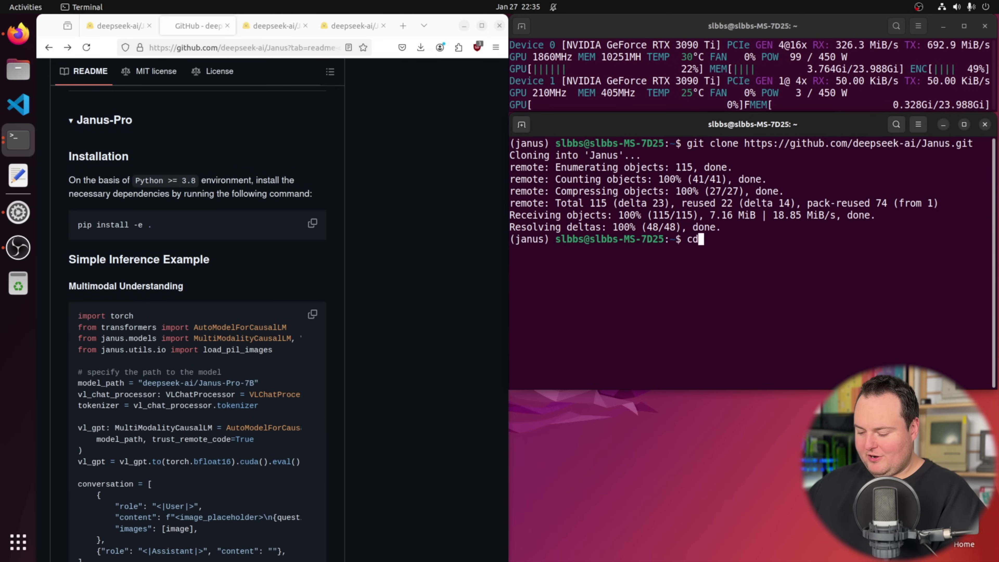
{"action": "type", "text": " Janus"}
{"action": "key", "text": "Return"}
{"action": "type", "text": "clear"}
{"action": "key", "text": "Return"}
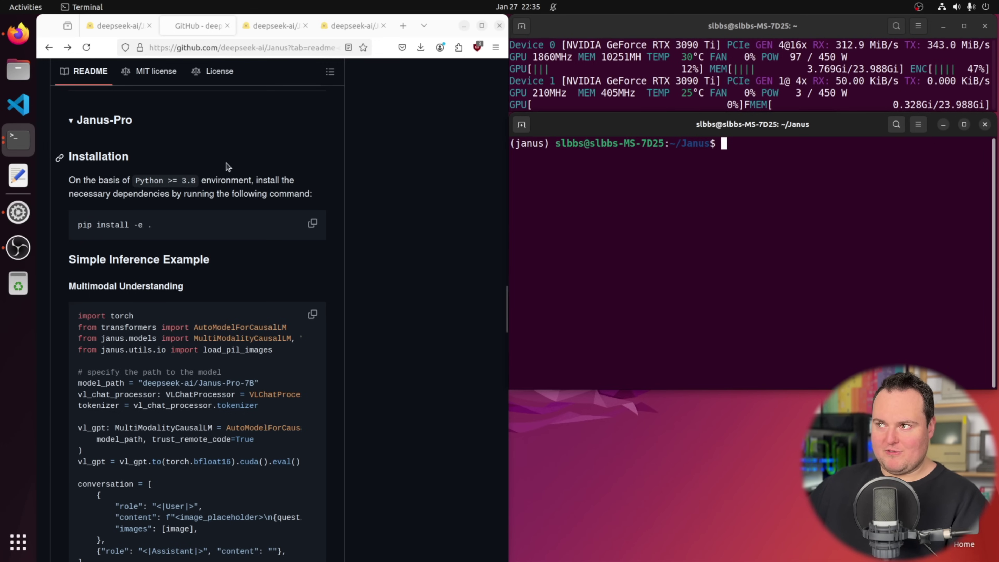
{"action": "left_click", "coordinate": [113, 27]}
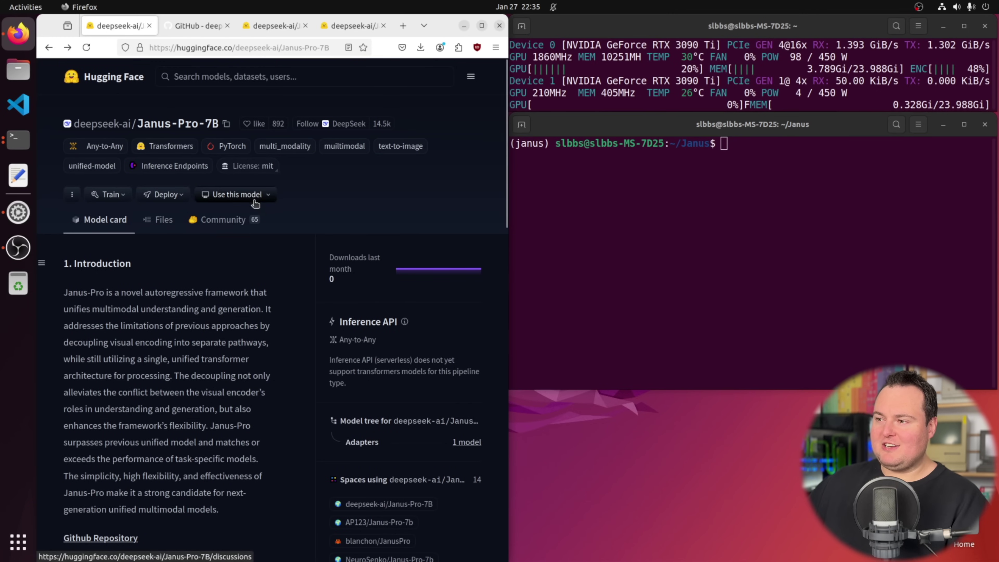
{"action": "key", "text": "ctrl+r"}
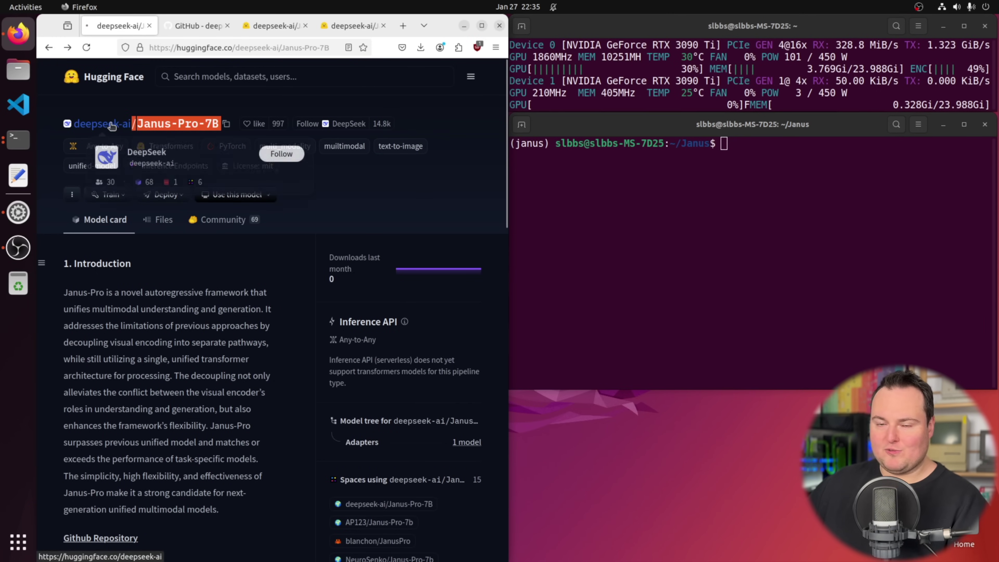
{"action": "left_click", "coordinate": [102, 123]}
{"action": "scroll", "coordinate": [279, 147], "scroll_direction": "down", "scroll_amount": 5}
{"action": "scroll", "coordinate": [279, 147], "scroll_direction": "down", "scroll_amount": 3}
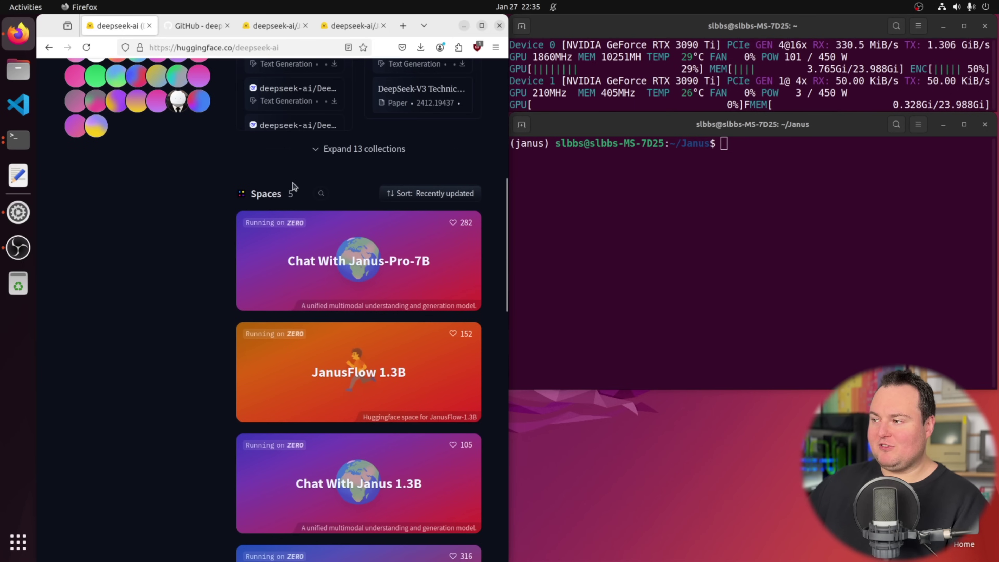
{"action": "left_click", "coordinate": [284, 278]}
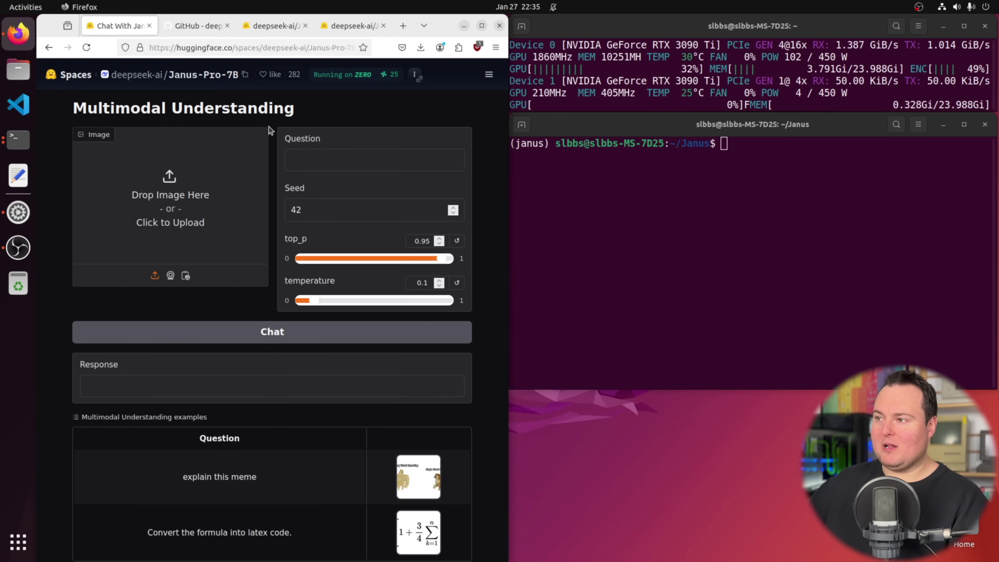
{"action": "scroll", "coordinate": [269, 130], "scroll_direction": "down", "scroll_amount": 15}
{"action": "scroll", "coordinate": [269, 136], "scroll_direction": "up", "scroll_amount": 15}
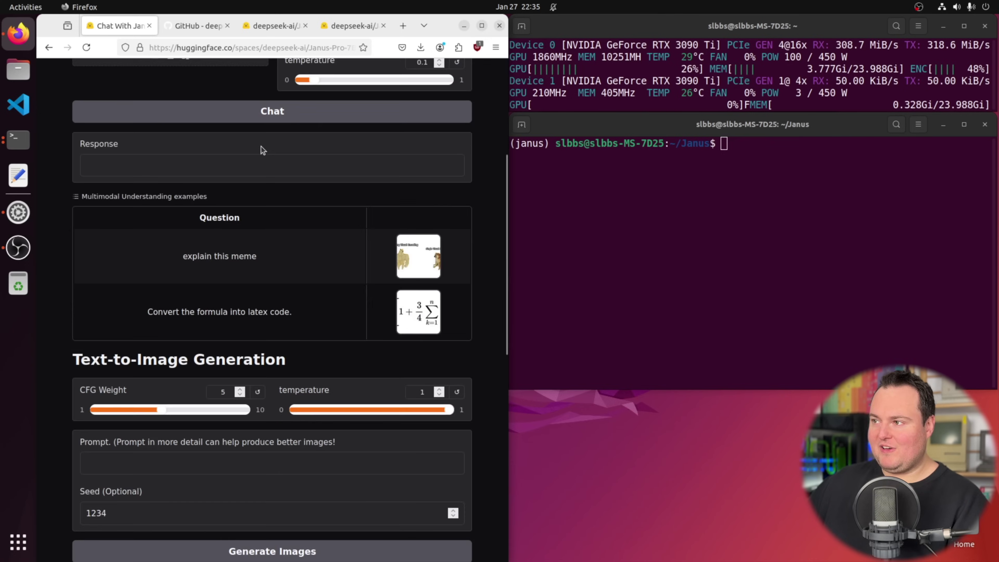
{"action": "left_click", "coordinate": [106, 75]}
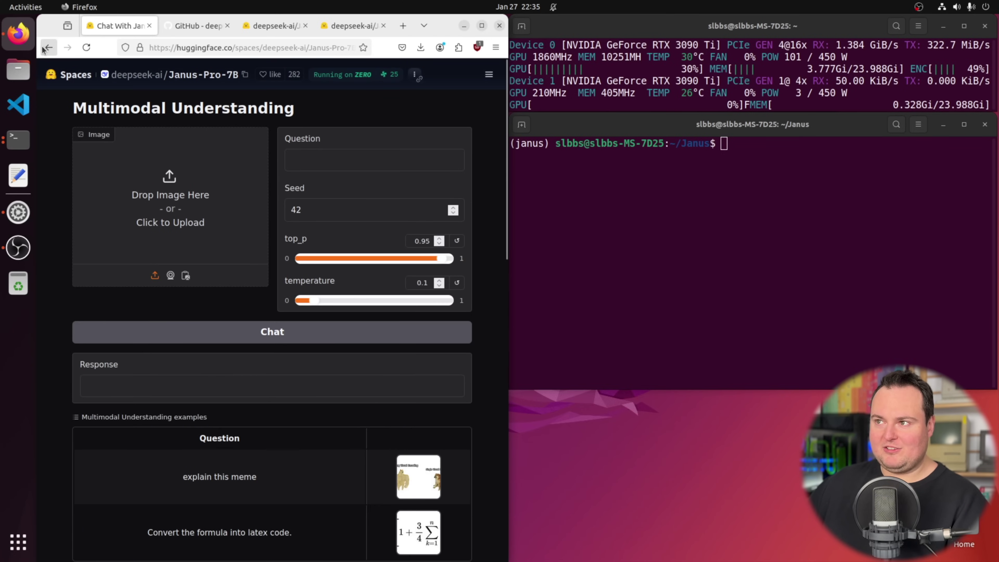
{"action": "left_click", "coordinate": [198, 25]}
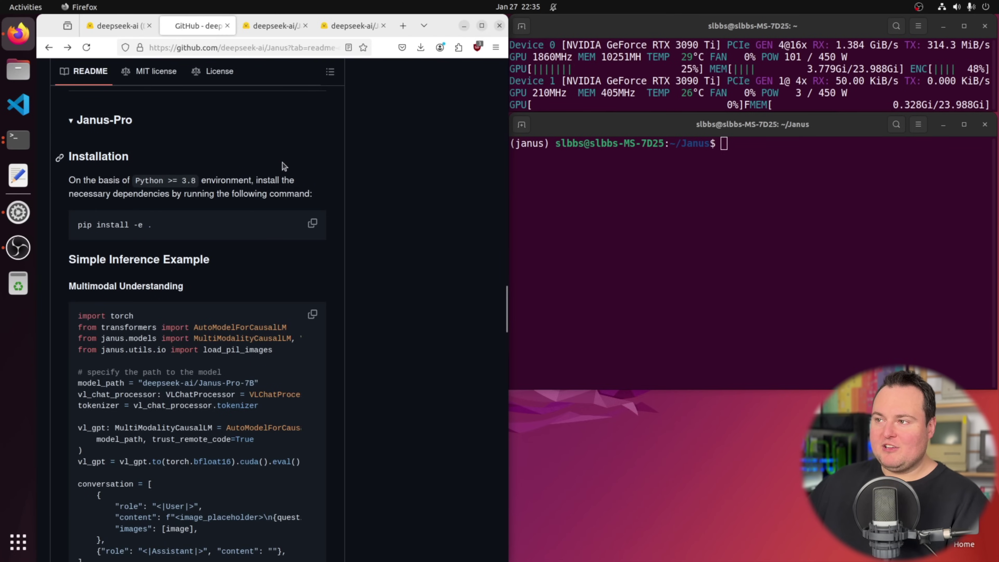
- Scroll the README down to the Gradio demo install commands
{"action": "scroll", "coordinate": [154, 211], "scroll_direction": "down", "scroll_amount": 3}
{"action": "scroll", "coordinate": [154, 211], "scroll_direction": "down", "scroll_amount": 15}
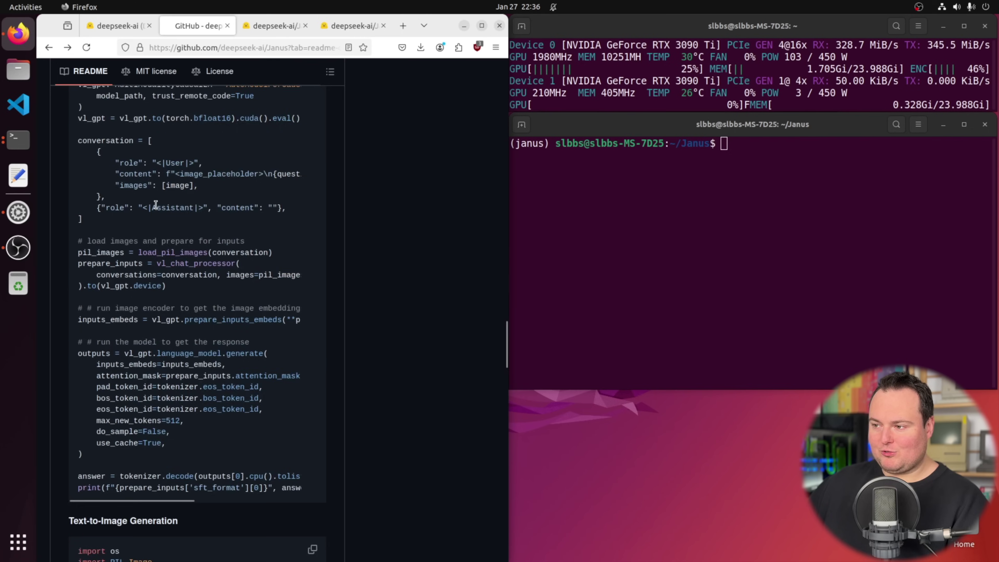
{"action": "scroll", "coordinate": [159, 207], "scroll_direction": "down", "scroll_amount": 15}
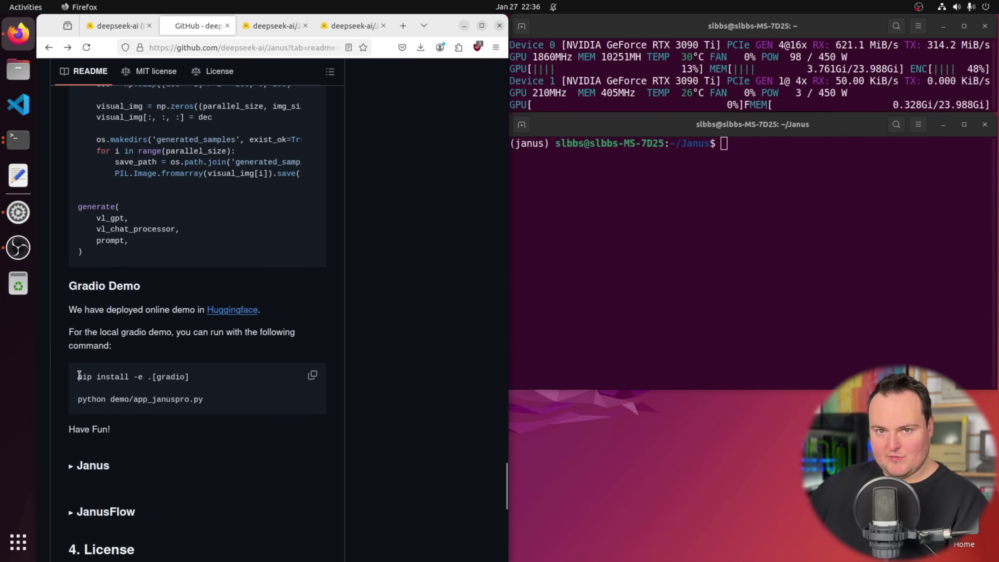
{"action": "left_click_drag", "start_coordinate": [79, 376], "coordinate": [85, 377]}
{"action": "key", "text": "Home"}
{"action": "left_click", "coordinate": [44, 367]}
{"action": "scroll", "coordinate": [118, 338], "scroll_direction": "down", "scroll_amount": 15}
{"action": "scroll", "coordinate": [118, 338], "scroll_direction": "down", "scroll_amount": 20}
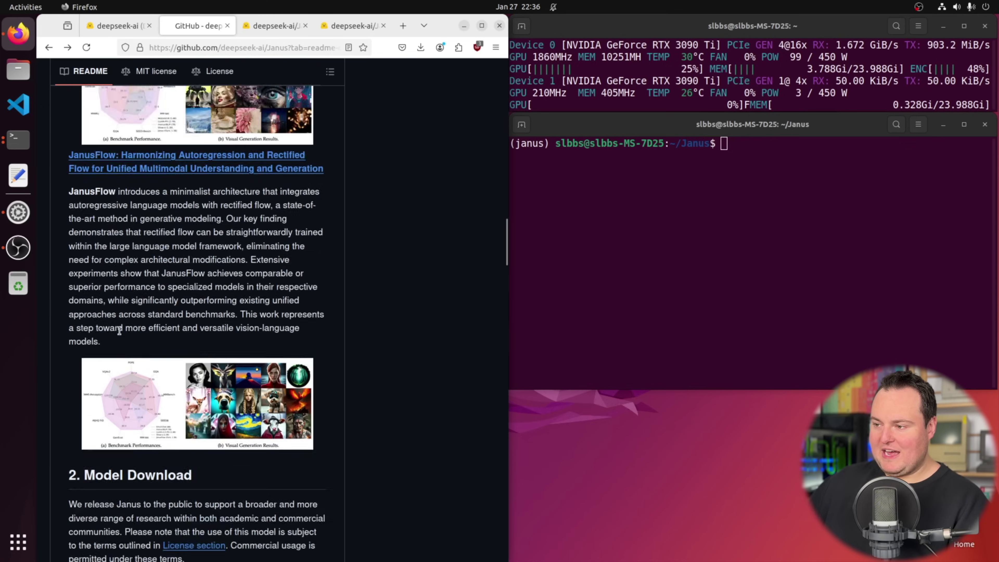
- Copy 'pip install -e .[gradio]' from the README and run it in the terminal
{"action": "left_click_drag", "start_coordinate": [190, 240], "coordinate": [93, 241]}
{"action": "right_click", "coordinate": [88, 236]}
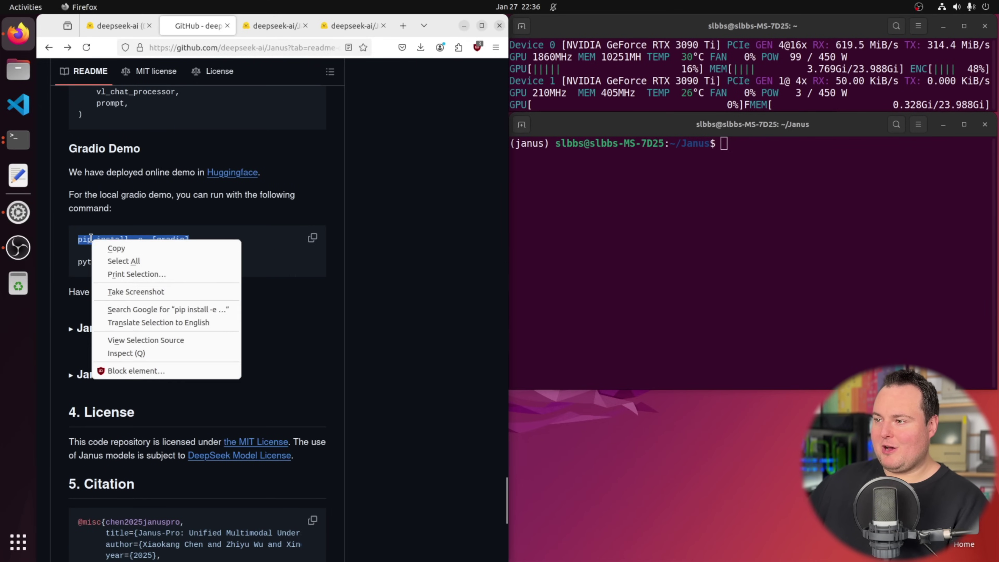
{"action": "left_click", "coordinate": [106, 244]}
{"action": "left_click", "coordinate": [733, 218]}
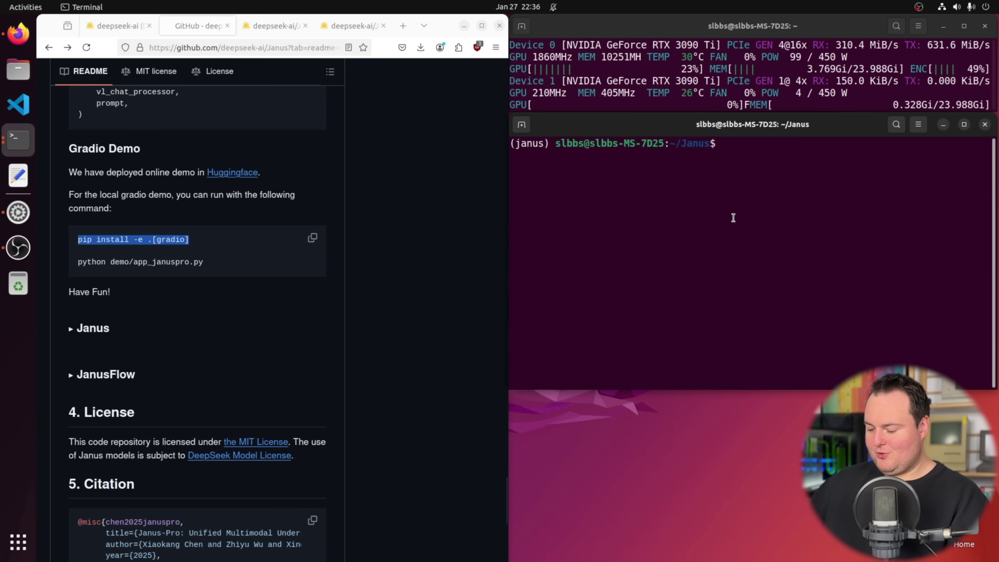
{"action": "key", "text": "ctrl+shift+v"}
{"action": "key", "text": "Return"}
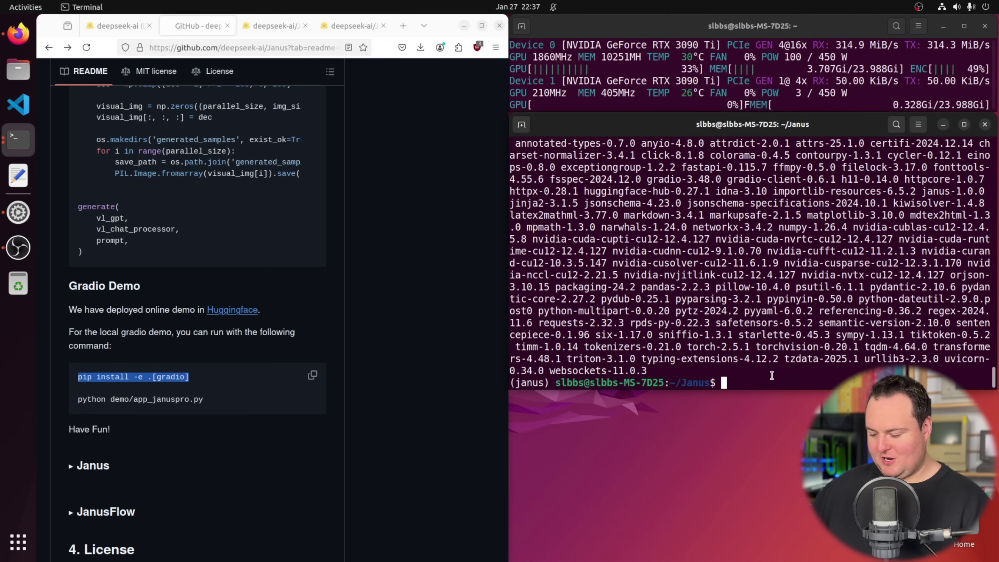
- Clear the terminal, enter the demo folder, and list its files
{"action": "type", "text": "clear"}
{"action": "key", "text": "Return"}
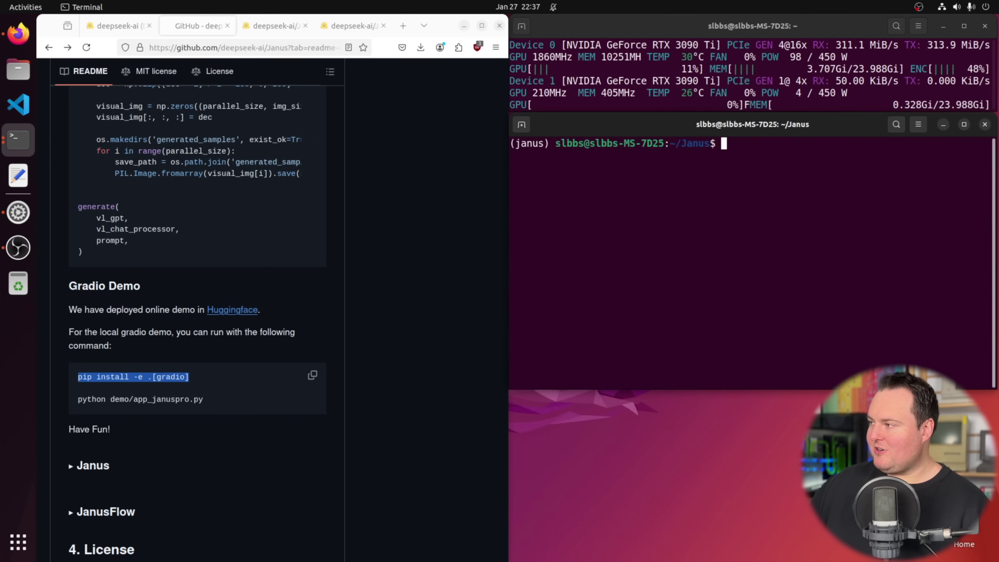
{"action": "type", "text": "cd dome"}
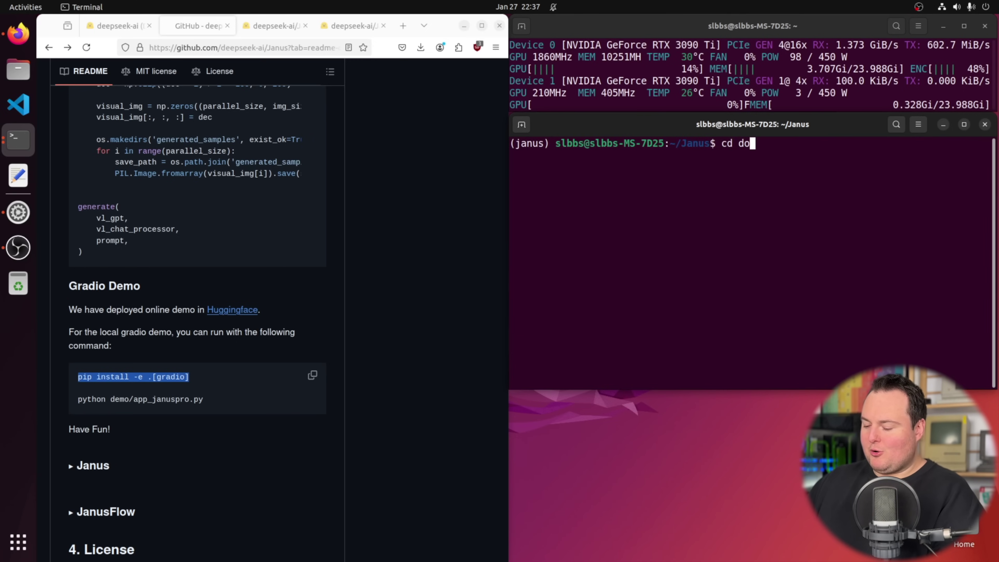
{"action": "key", "text": "Return"}
{"action": "type", "text": "cd demo"}
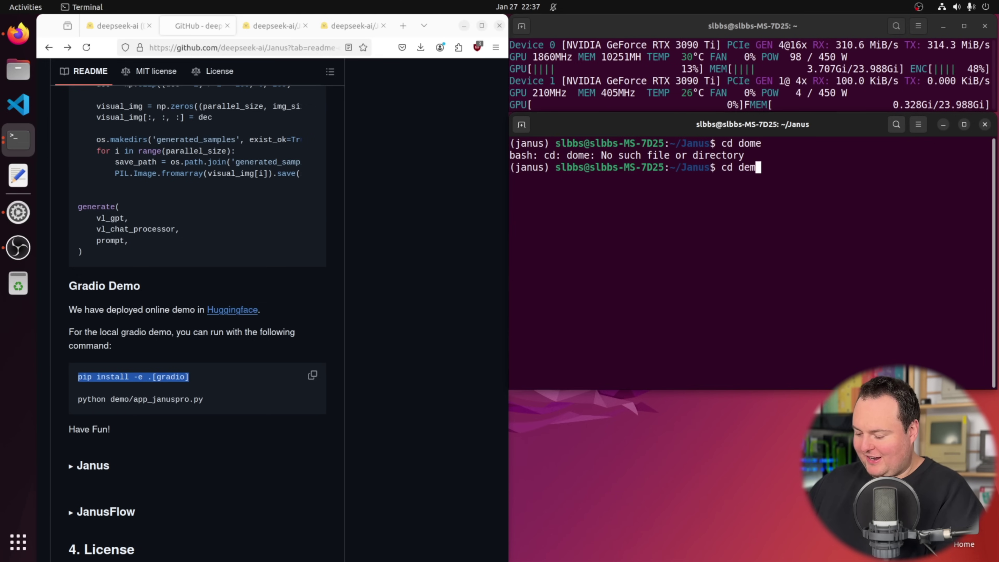
{"action": "key", "text": "Return"}
{"action": "type", "text": "ls"}
{"action": "key", "text": "Return"}
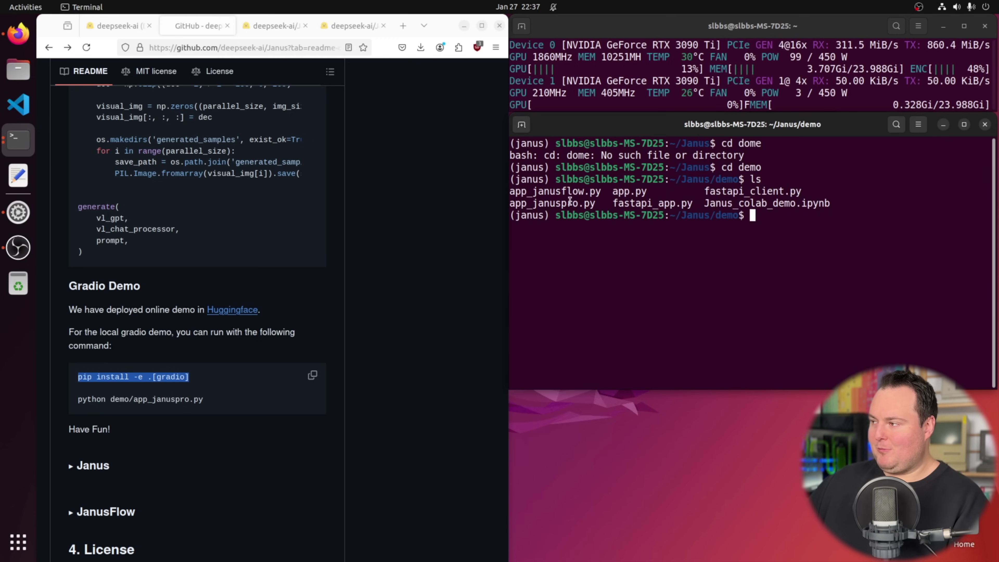
- Open app_januspro.py in nano using the copied file name
{"action": "left_click_drag", "start_coordinate": [594, 203], "coordinate": [509, 203]}
{"action": "right_click", "coordinate": [537, 214]}
{"action": "left_click", "coordinate": [538, 214]}
{"action": "left_click", "coordinate": [792, 271]}
{"action": "type", "text": "nano"}
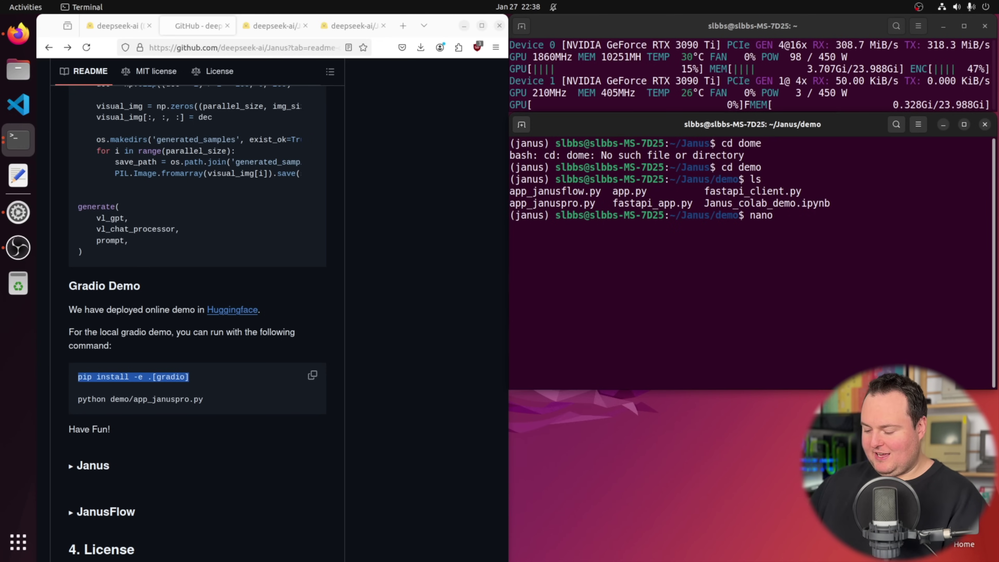
{"action": "key", "text": "ctrl+shift+v"}
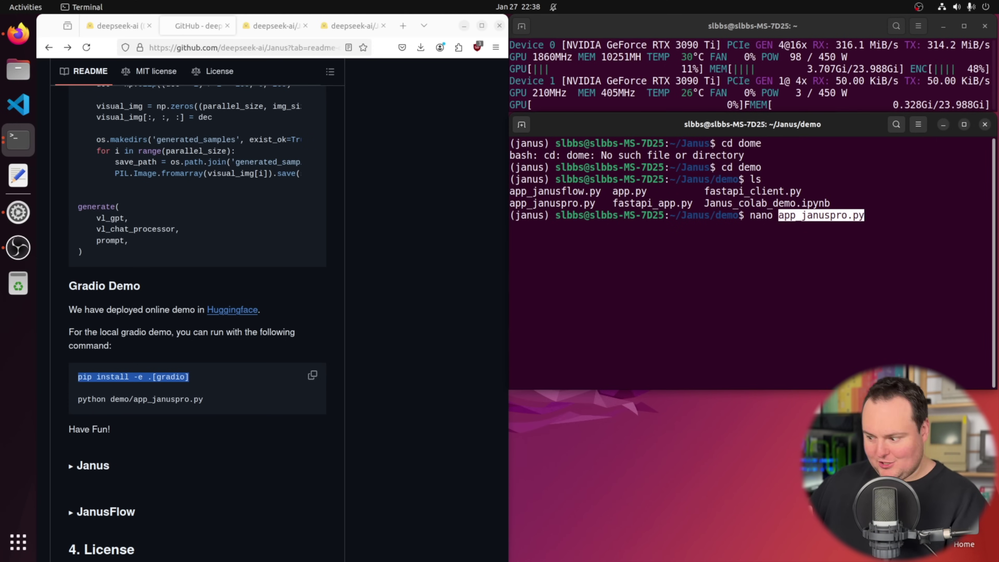
{"action": "key", "text": "Return"}
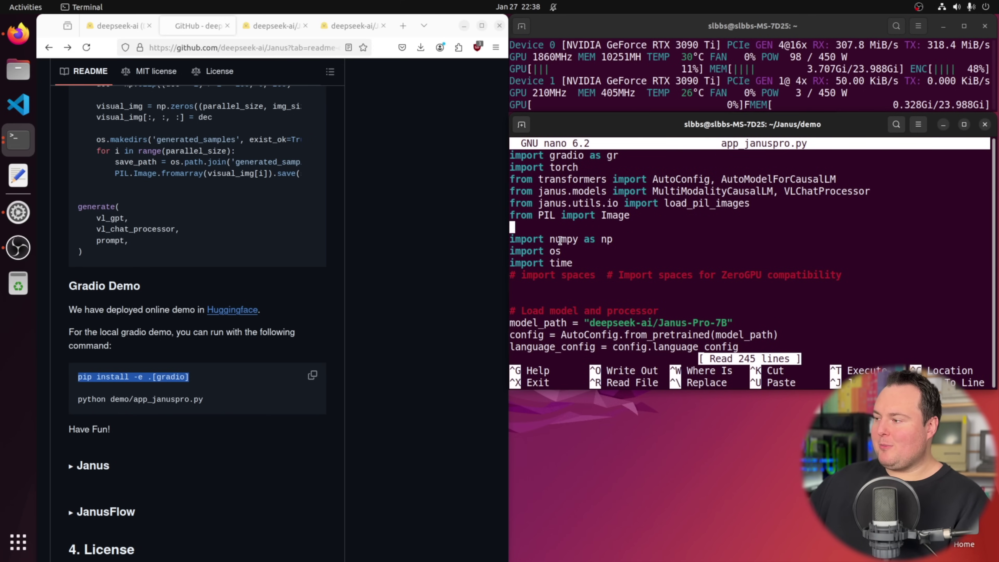
- Edit model_path from deepseek-ai/Janus-Pro-7B to deepseek-ai/Janus-Pro-1B
{"action": "key", "text": "Down"}
{"action": "key", "text": "Down"}
{"action": "key", "text": "Down"}
{"action": "key", "text": "Down"}
{"action": "key", "text": "Down"}
{"action": "key", "text": "Down"}
{"action": "key", "text": "Down"}
{"action": "key", "text": "Down"}
{"action": "key", "text": "Down"}
{"action": "key", "text": "Down"}
{"action": "key", "text": "Down"}
{"action": "key", "text": "Down"}
{"action": "key", "text": "Down"}
{"action": "key", "text": "Down"}
{"action": "key", "text": "Down"}
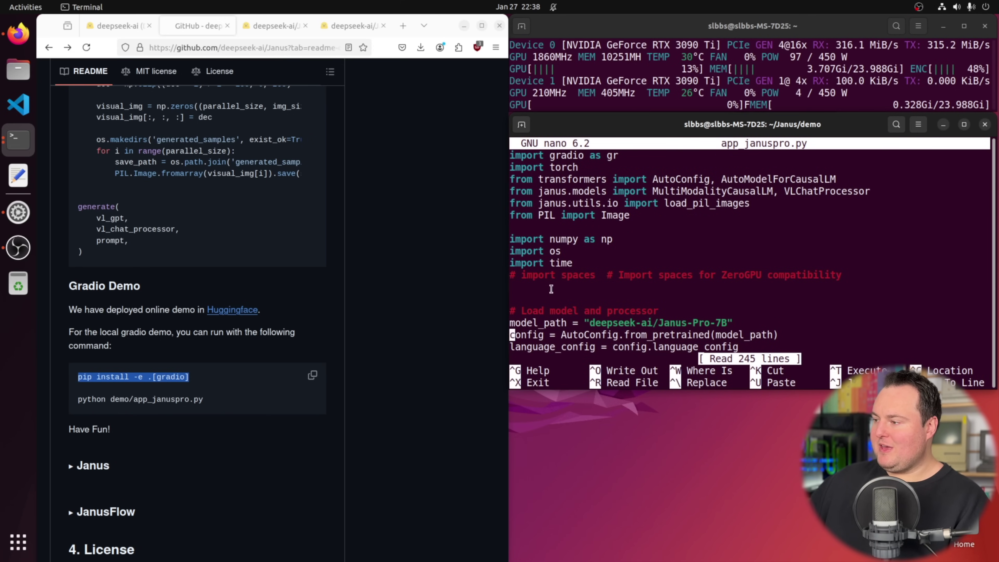
{"action": "key", "text": "Up"}
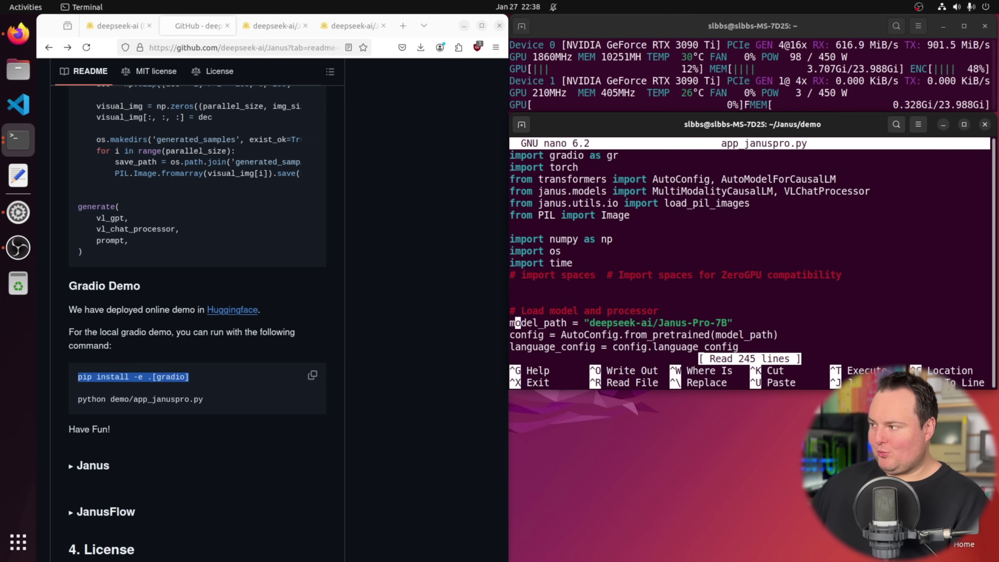
{"action": "key", "text": "Right"}
{"action": "key", "text": "Right"}
{"action": "key", "text": "Right"}
{"action": "key", "text": "Right"}
{"action": "key", "text": "Right"}
{"action": "key", "text": "Right"}
{"action": "key", "text": "Right"}
{"action": "key", "text": "Right"}
{"action": "key", "text": "Right"}
{"action": "key", "text": "Right"}
{"action": "key", "text": "Right"}
{"action": "key", "text": "Right"}
{"action": "key", "text": "Right"}
{"action": "key", "text": "Right"}
{"action": "key", "text": "Right"}
{"action": "key", "text": "Right"}
{"action": "key", "text": "Right"}
{"action": "key", "text": "Right"}
{"action": "key", "text": "Right"}
{"action": "key", "text": "Right"}
{"action": "key", "text": "Right"}
{"action": "key", "text": "Right"}
{"action": "key", "text": "Right"}
{"action": "key", "text": "Right"}
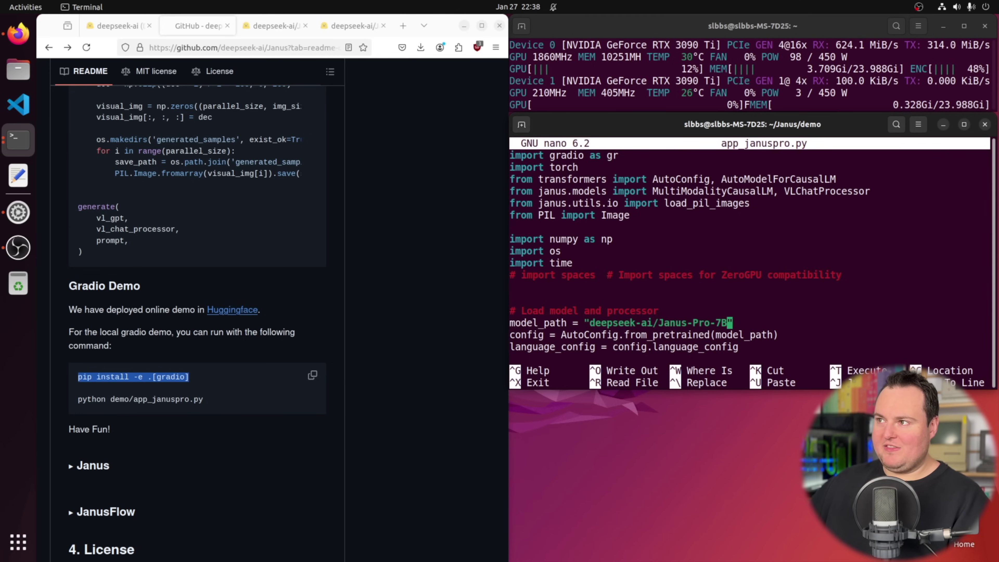
{"action": "left_click", "coordinate": [260, 24]}
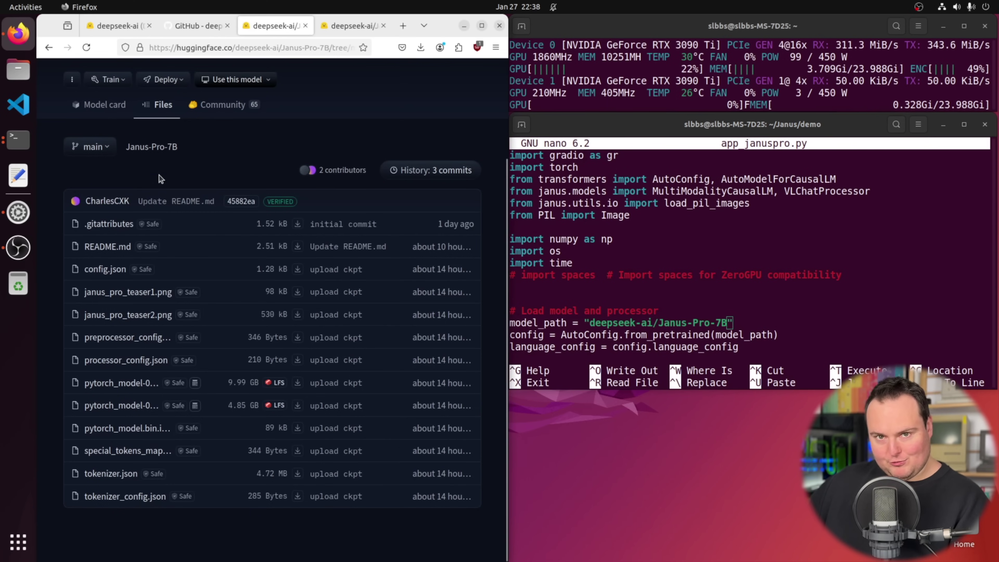
{"action": "scroll", "coordinate": [150, 179], "scroll_direction": "up", "scroll_amount": 3}
{"action": "scroll", "coordinate": [185, 152], "scroll_direction": "down", "scroll_amount": 3}
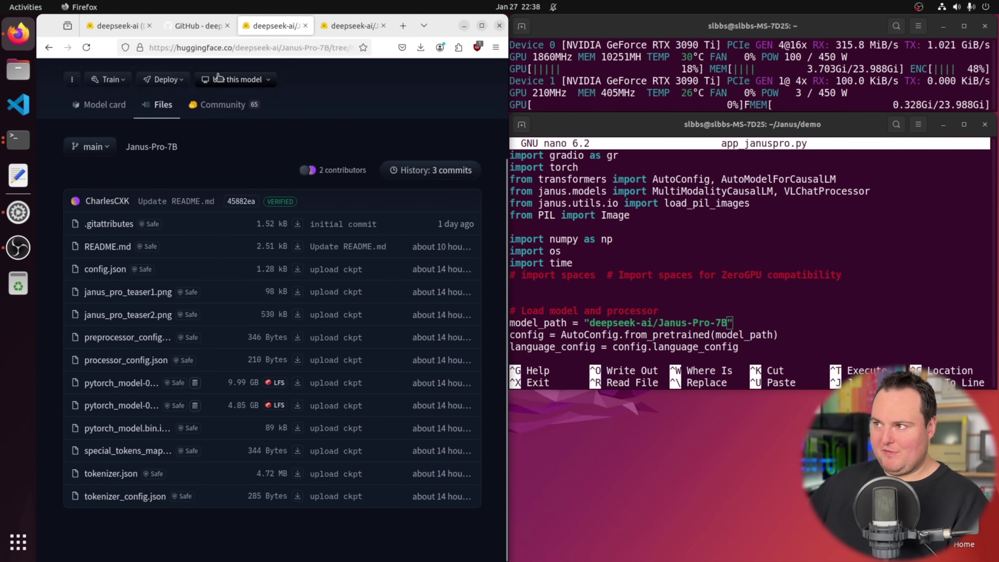
{"action": "left_click", "coordinate": [203, 25]}
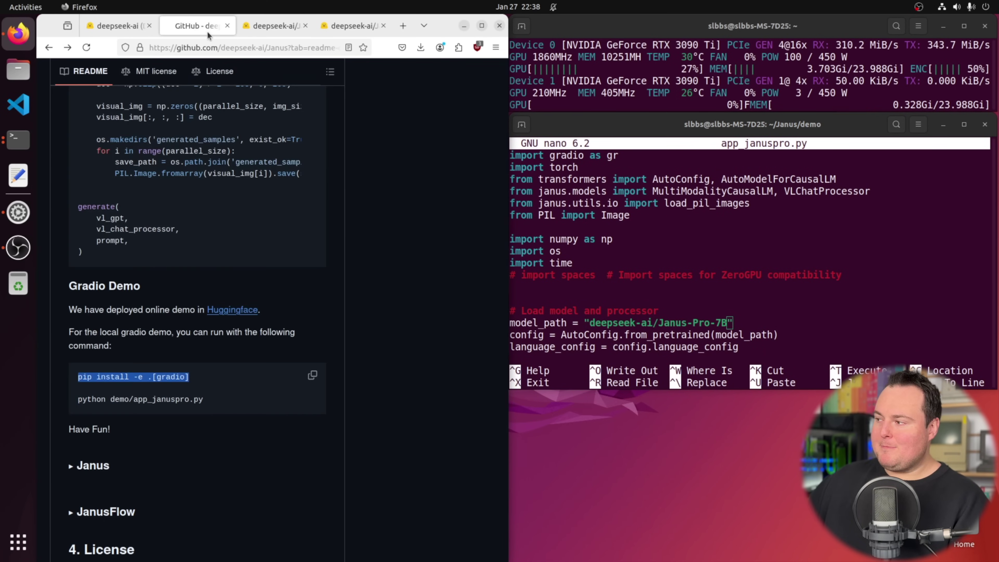
{"action": "left_click", "coordinate": [729, 322]}
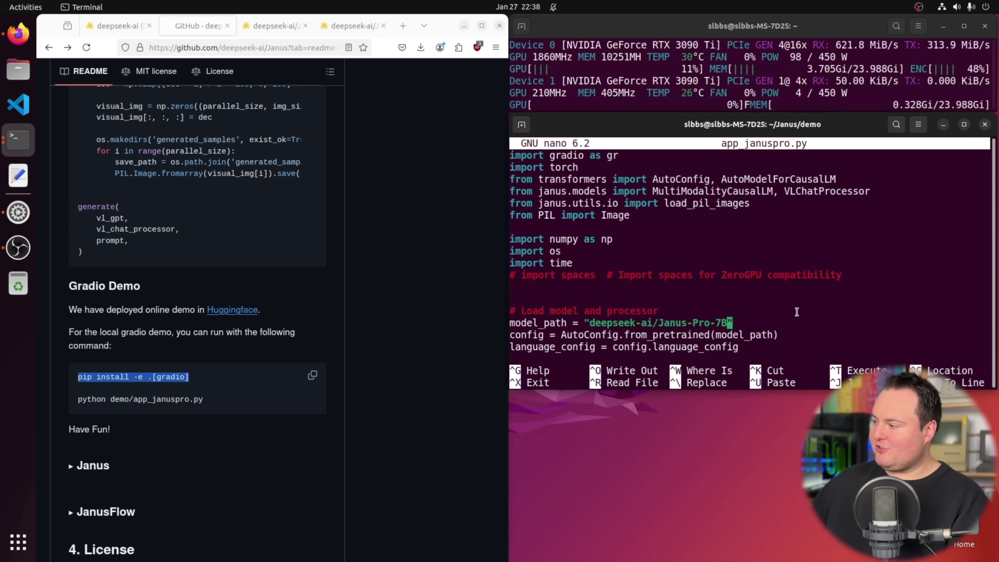
{"action": "key", "text": "Left"}
{"action": "key", "text": "BackSpace"}
{"action": "type", "text": "1"}
{"action": "key", "text": "Right"}
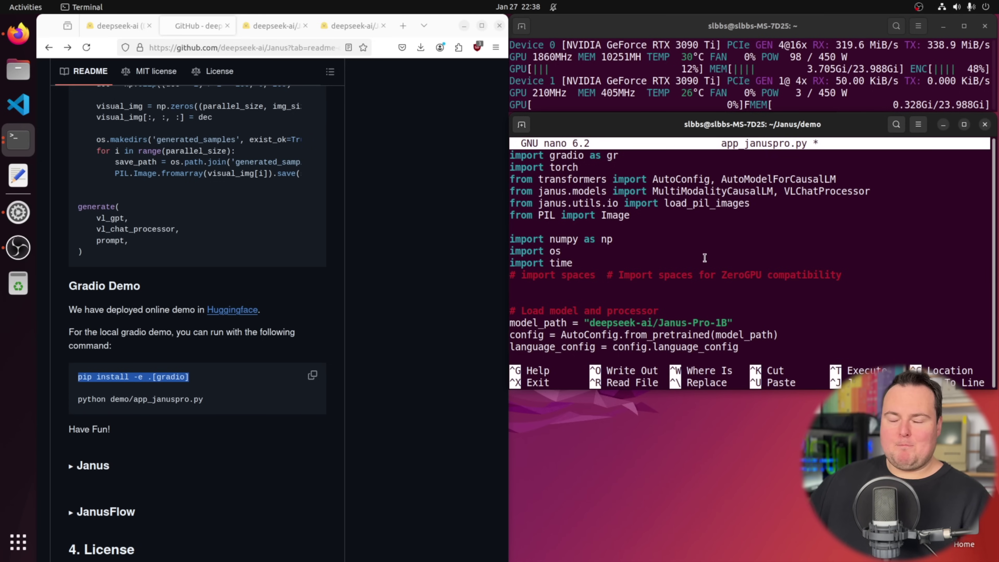
- Change demo.launch(share=True) at the end of the file to demo.launch()
{"action": "key", "text": "Down"}
{"action": "key", "text": "Down"}
{"action": "key", "text": "Down"}
{"action": "key", "text": "Down"}
{"action": "key", "text": "Down"}
{"action": "key", "text": "Down"}
{"action": "key", "text": "Down"}
{"action": "key", "text": "Down"}
{"action": "key", "text": "Down"}
{"action": "key", "text": "Down"}
{"action": "key", "text": "Down"}
{"action": "key", "text": "Down"}
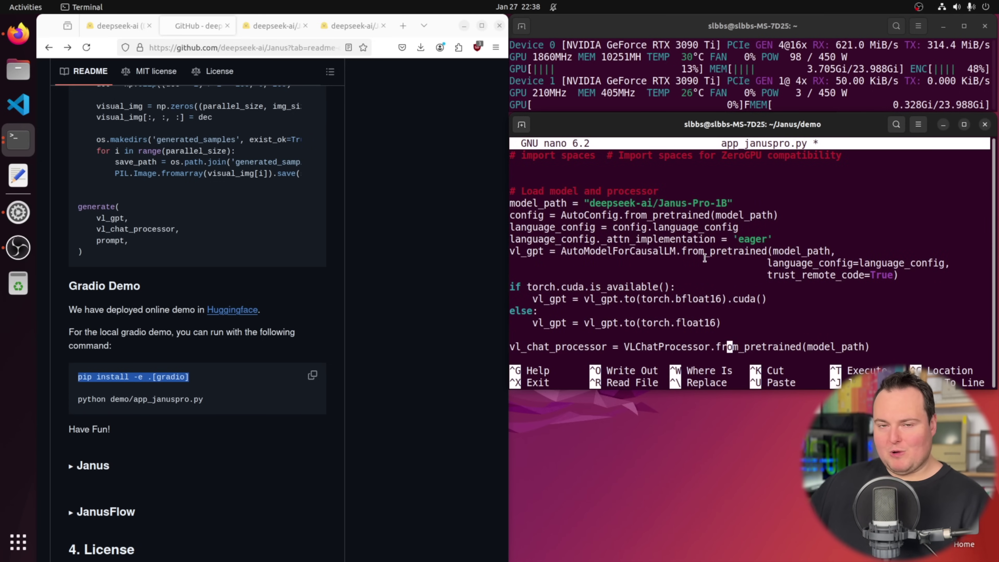
{"action": "scroll", "coordinate": [704, 258], "scroll_direction": "down", "scroll_amount": 15}
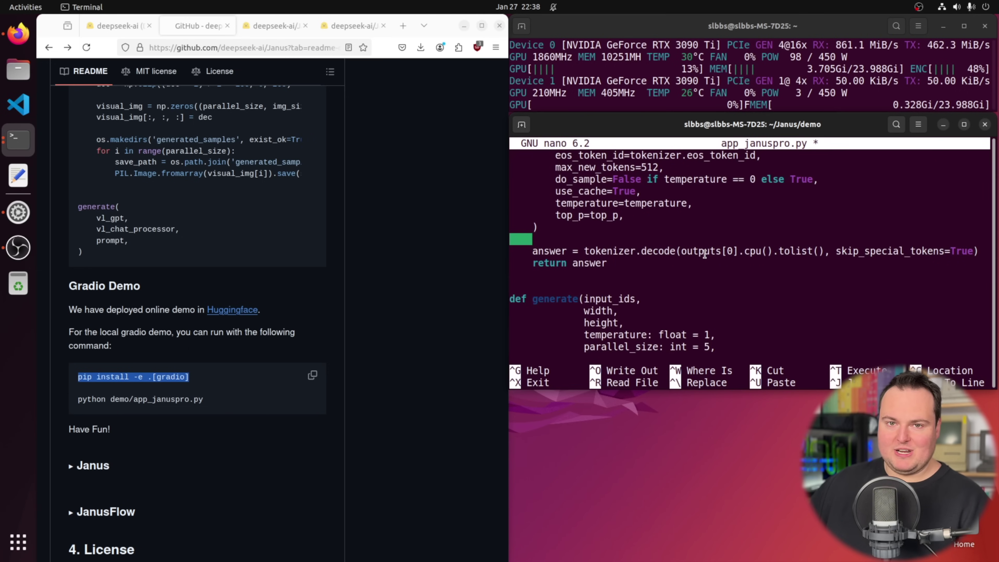
{"action": "scroll", "coordinate": [705, 256], "scroll_direction": "down", "scroll_amount": 5}
{"action": "scroll", "coordinate": [704, 254], "scroll_direction": "down", "scroll_amount": 15}
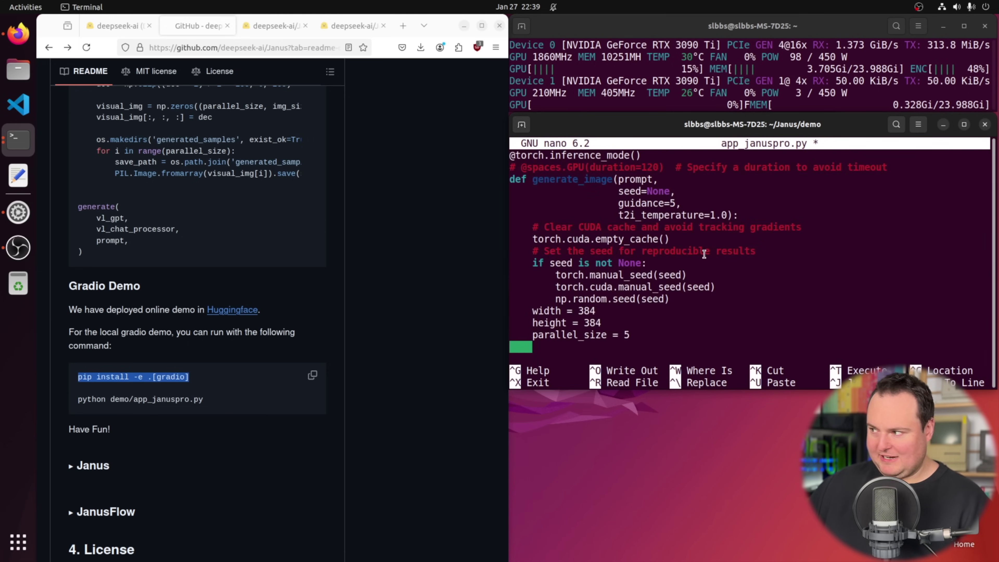
{"action": "scroll", "coordinate": [705, 253], "scroll_direction": "down", "scroll_amount": 20}
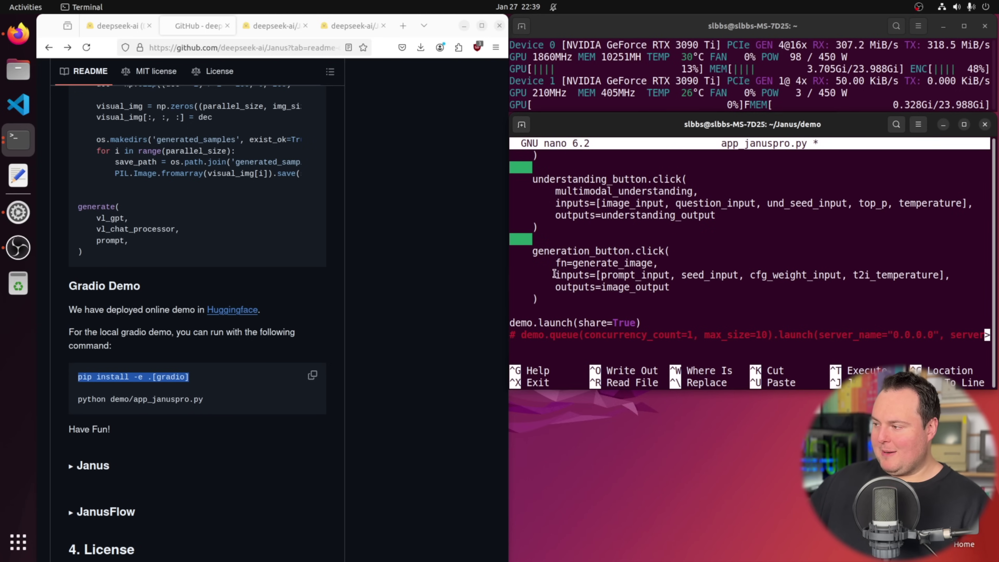
{"action": "left_click", "coordinate": [728, 335]}
{"action": "key", "text": "Up"}
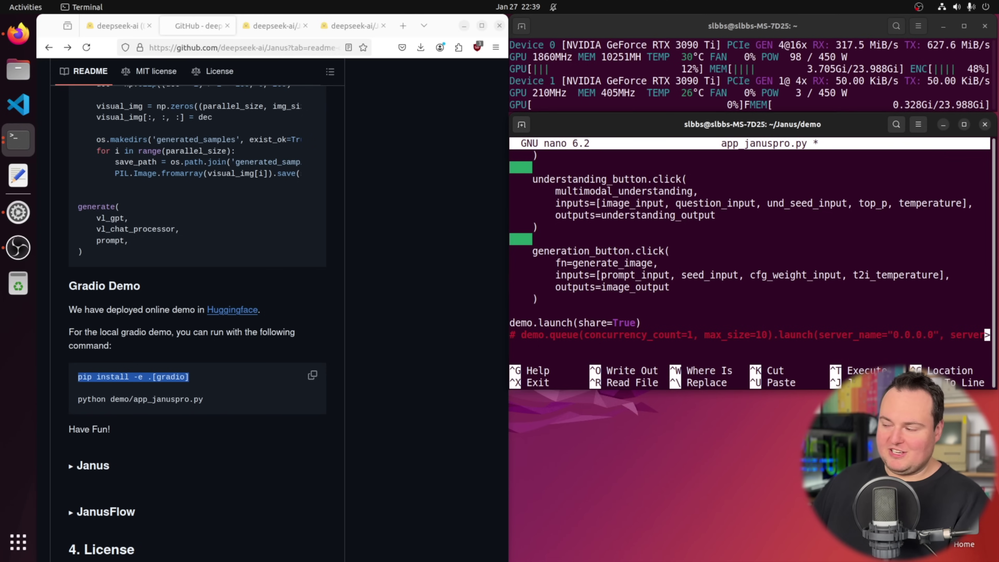
{"action": "key", "text": "Left"}
{"action": "key", "text": "BackSpace"}
{"action": "key", "text": "BackSpace"}
{"action": "key", "text": "BackSpace"}
{"action": "key", "text": "BackSpace"}
{"action": "key", "text": "BackSpace"}
{"action": "key", "text": "BackSpace"}
{"action": "key", "text": "BackSpace"}
{"action": "key", "text": "BackSpace"}
{"action": "key", "text": "BackSpace"}
{"action": "key", "text": "BackSpace"}
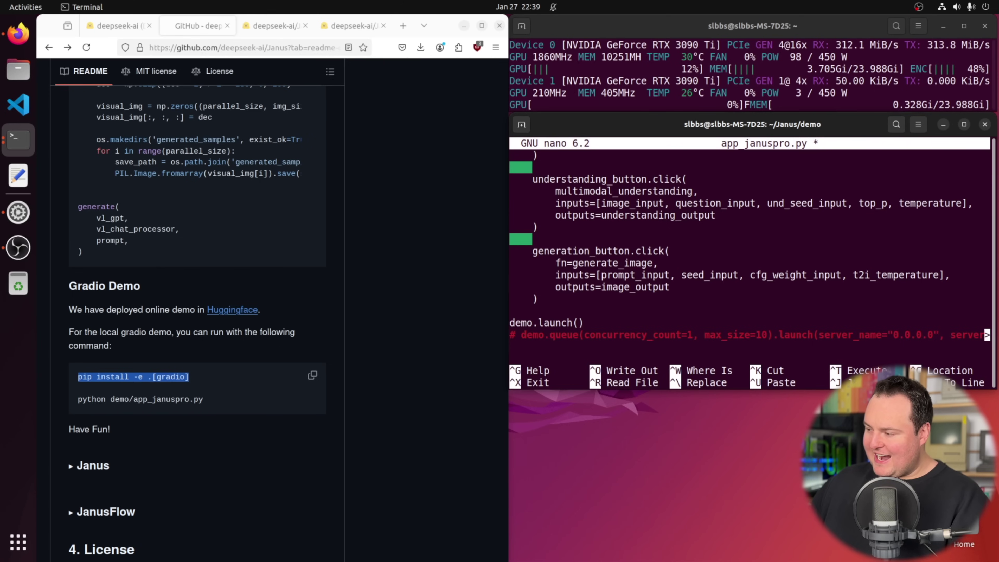
- Save app_januspro.py under the same name and exit nano
{"action": "key", "text": "ctrl+o"}
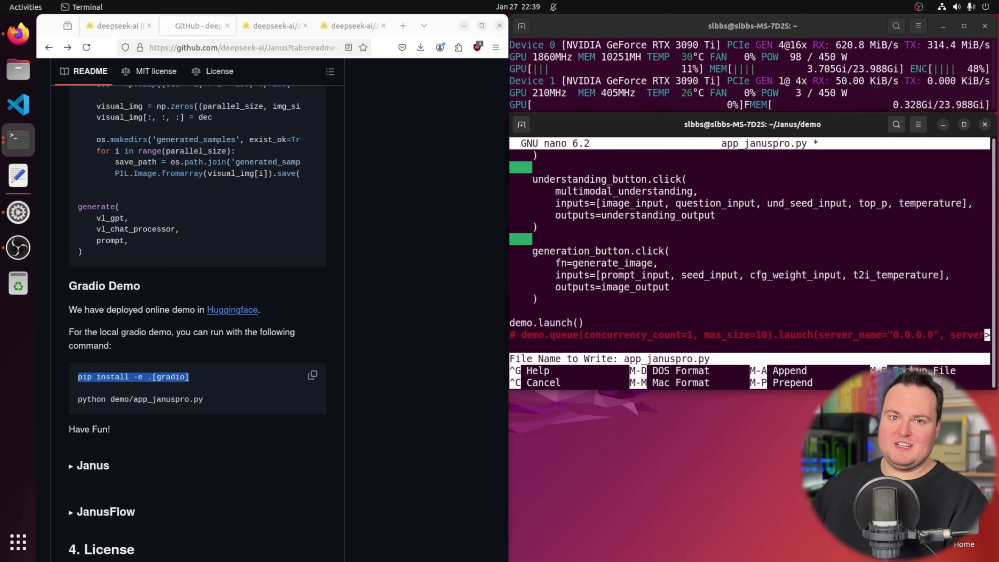
{"action": "key", "text": "Return"}
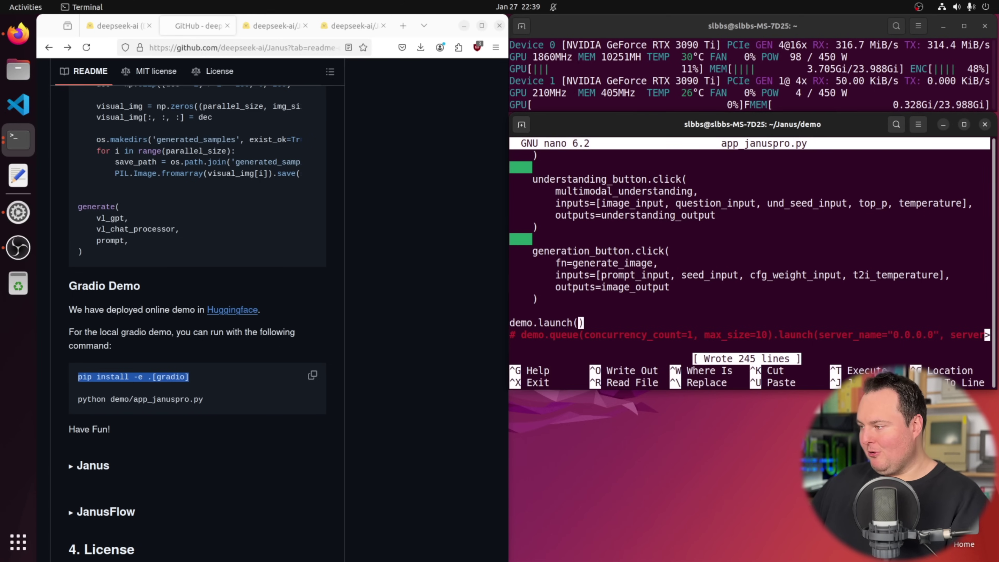
{"action": "key", "text": "ctrl+x"}
- Clear the terminal and go back up to the Janus folder with cd .
{"action": "type", "text": "clear"}
{"action": "key", "text": "Return"}
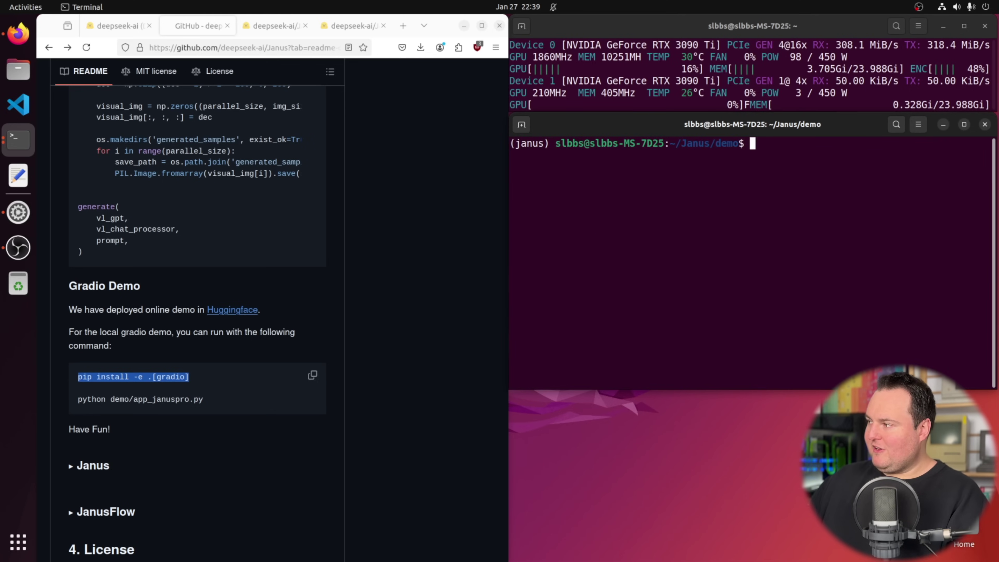
{"action": "type", "text": "cd .."}
{"action": "key", "text": "Return"}
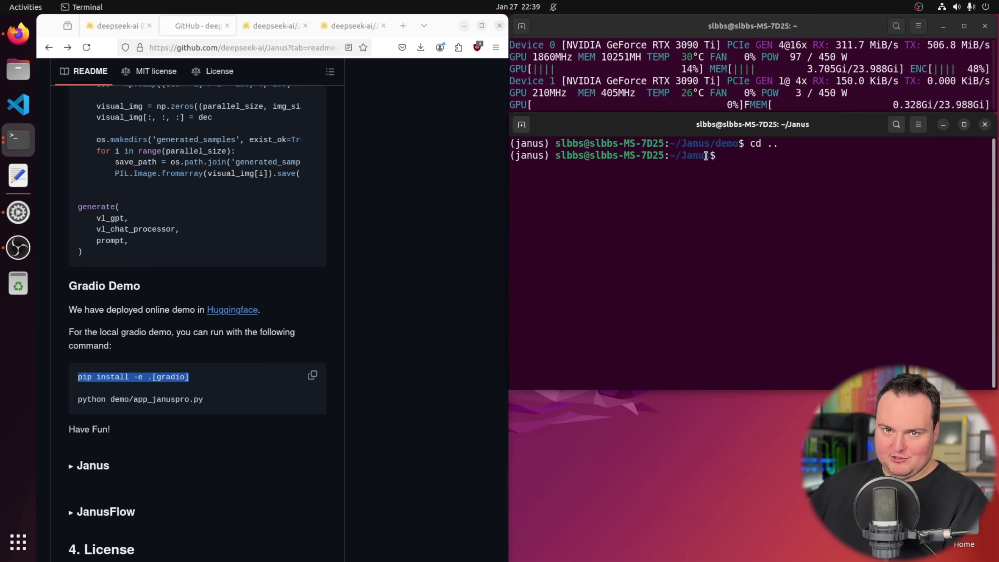
- Copy 'python demo/app_januspro.py' from the README and run it in the terminal
{"action": "left_click", "coordinate": [205, 399]}
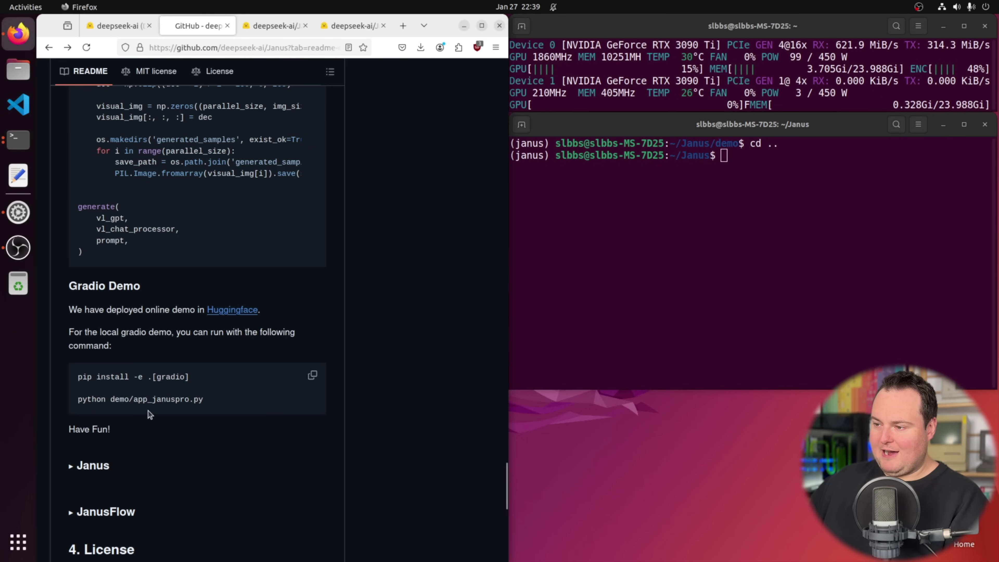
{"action": "triple_click", "coordinate": [94, 399]}
{"action": "right_click", "coordinate": [92, 398]}
{"action": "left_click", "coordinate": [118, 409]}
{"action": "left_click", "coordinate": [673, 182]}
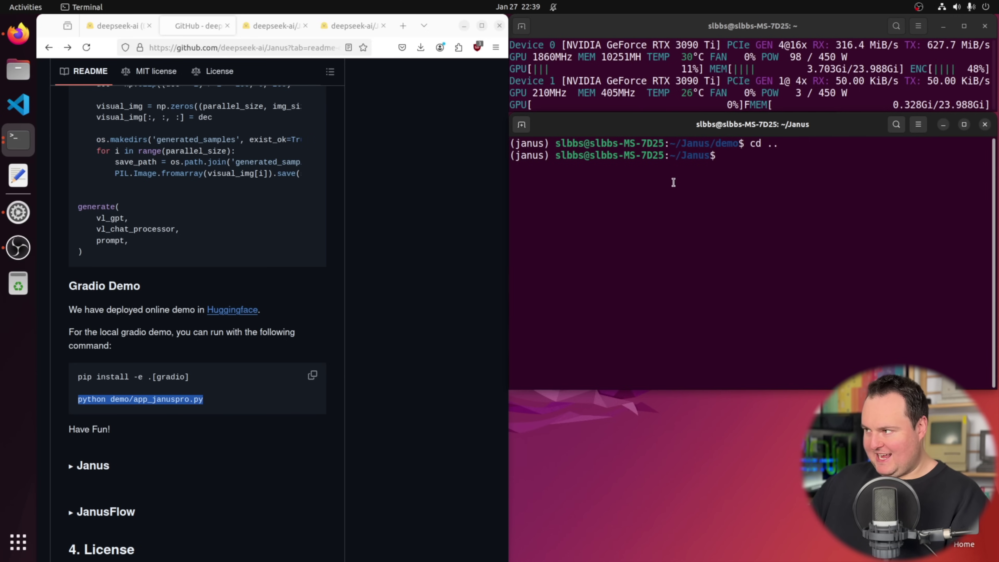
{"action": "key", "text": "ctrl+shift+v"}
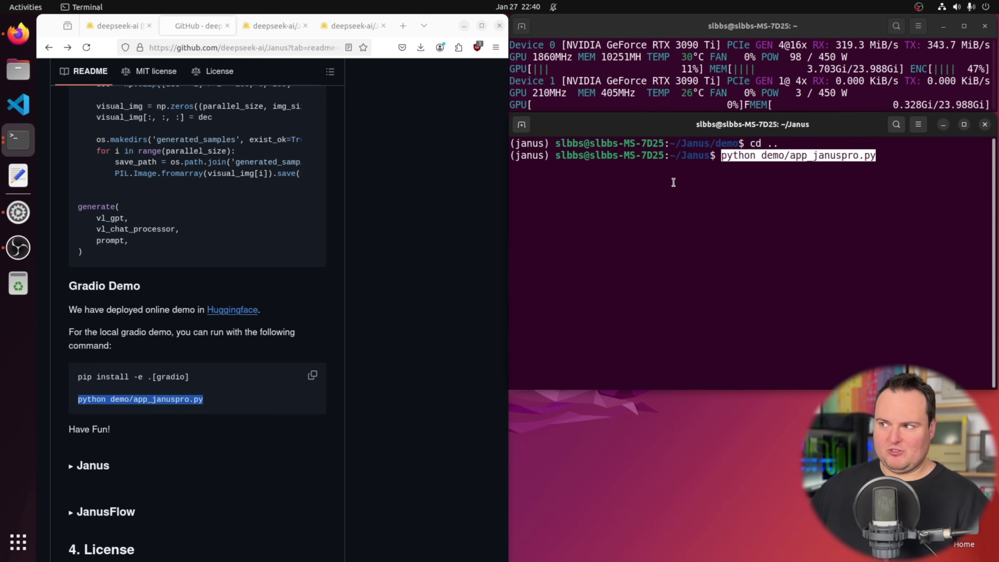
{"action": "key", "text": "Return"}
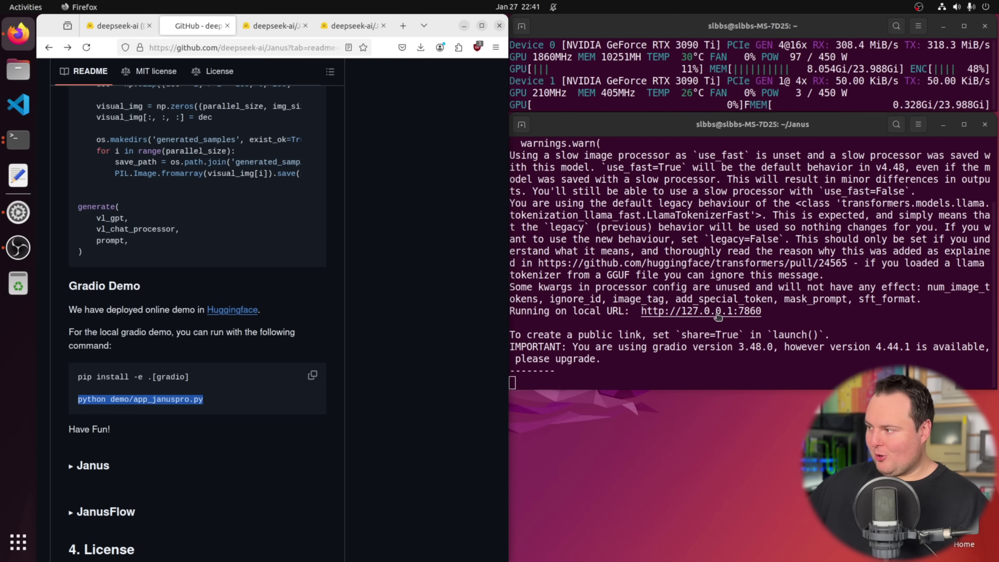
{"action": "left_click", "coordinate": [718, 314], "text": "ctrl"}
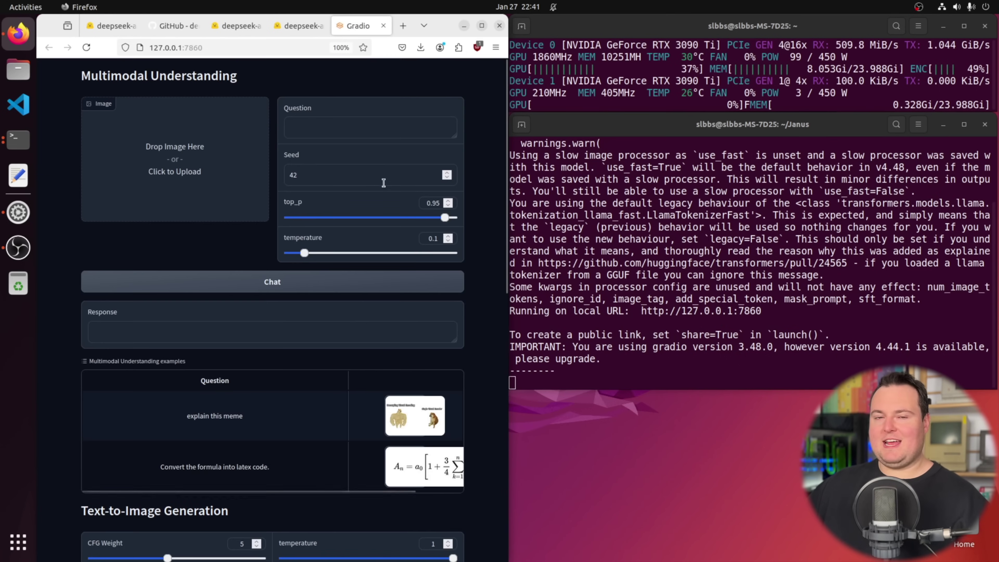
{"action": "mouse_move", "coordinate": [130, 32]}
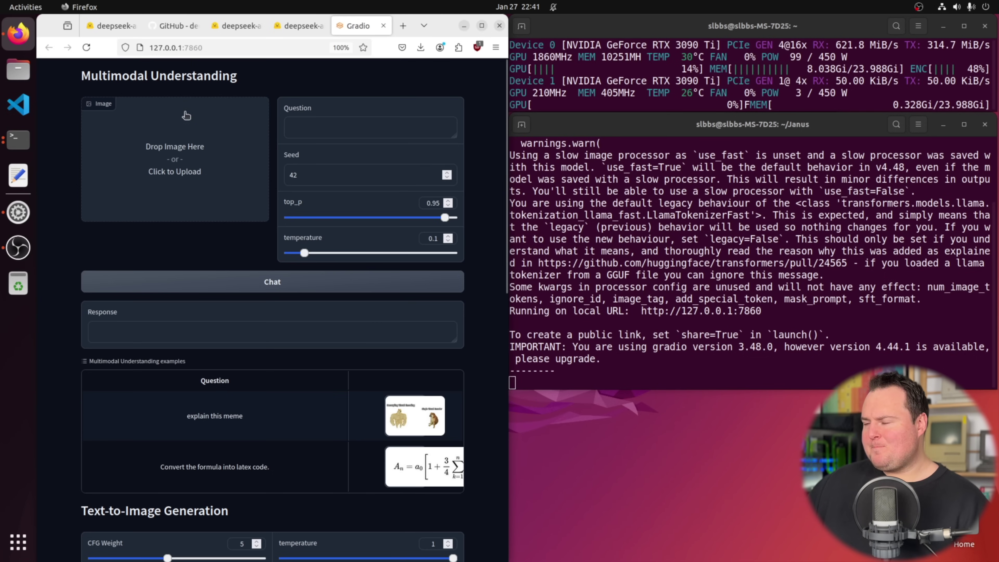
{"action": "scroll", "coordinate": [208, 101], "scroll_direction": "down", "scroll_amount": 9}
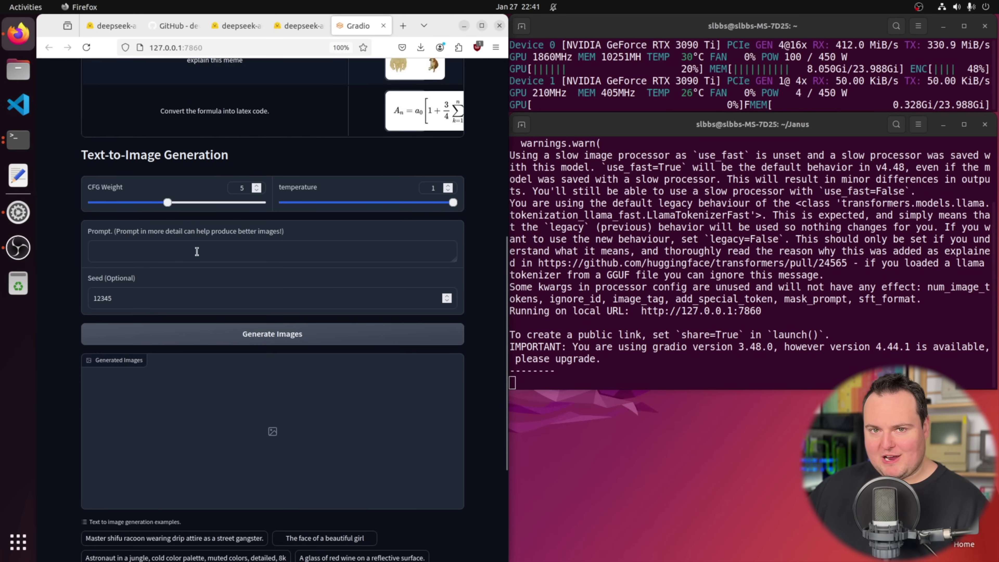
{"action": "scroll", "coordinate": [196, 251], "scroll_direction": "up", "scroll_amount": 7}
{"action": "scroll", "coordinate": [196, 251], "scroll_direction": "down", "scroll_amount": 3}
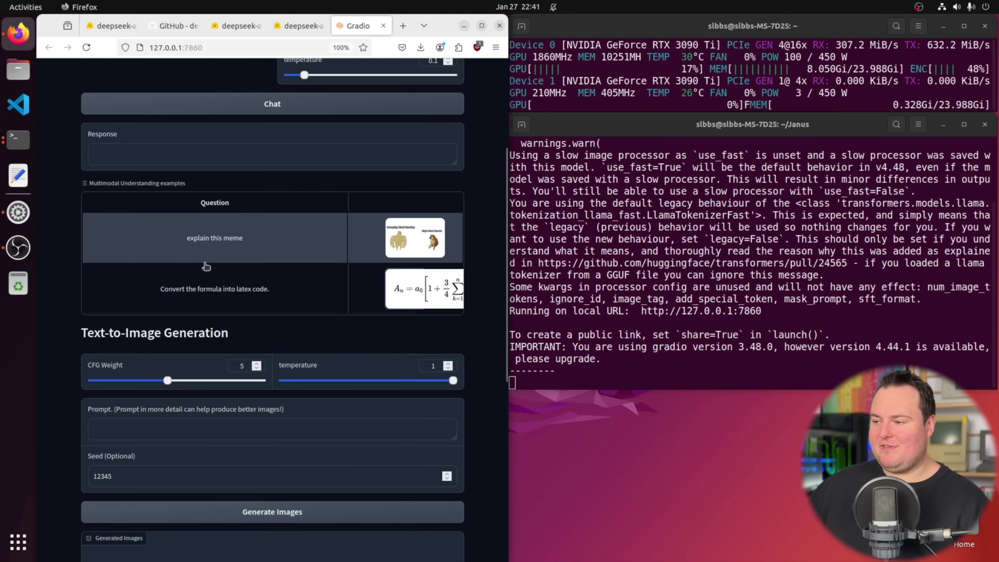
{"action": "scroll", "coordinate": [277, 297], "scroll_direction": "up", "scroll_amount": 5}
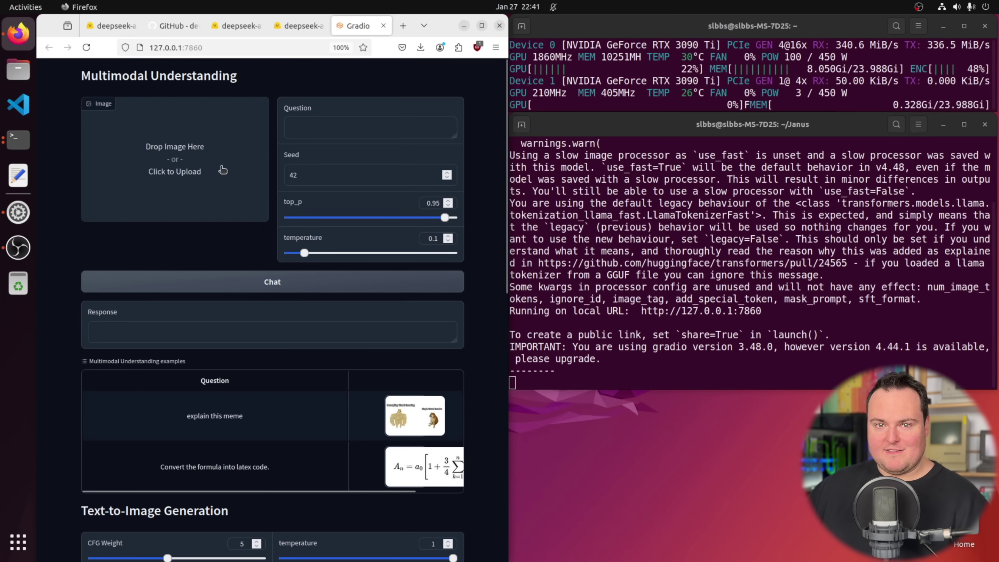
{"action": "scroll", "coordinate": [222, 169], "scroll_direction": "down", "scroll_amount": 1}
{"action": "scroll", "coordinate": [222, 169], "scroll_direction": "down", "scroll_amount": 5}
{"action": "scroll", "coordinate": [229, 162], "scroll_direction": "down", "scroll_amount": 2}
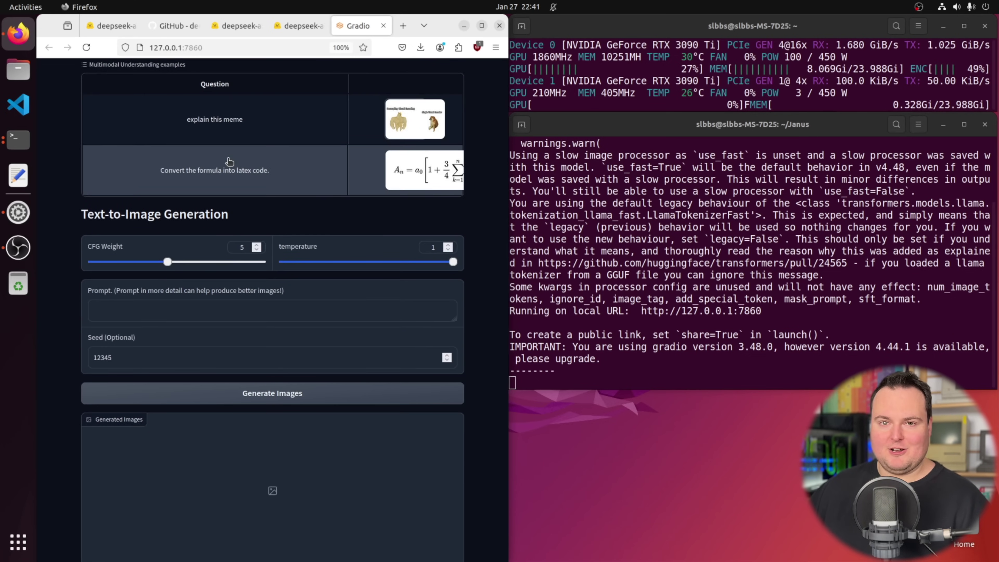
{"action": "scroll", "coordinate": [229, 161], "scroll_direction": "down", "scroll_amount": 6}
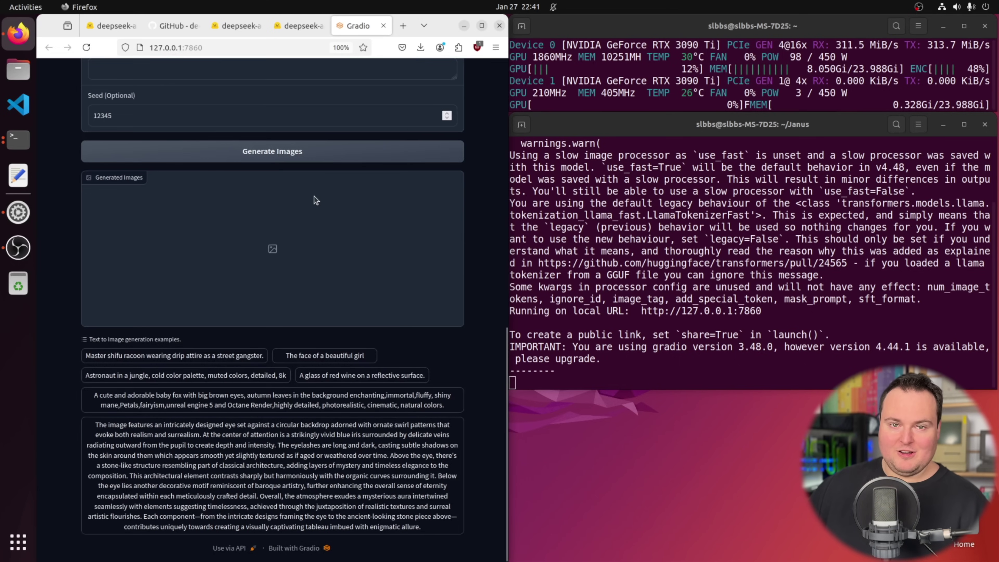
{"action": "scroll", "coordinate": [316, 201], "scroll_direction": "up", "scroll_amount": 5}
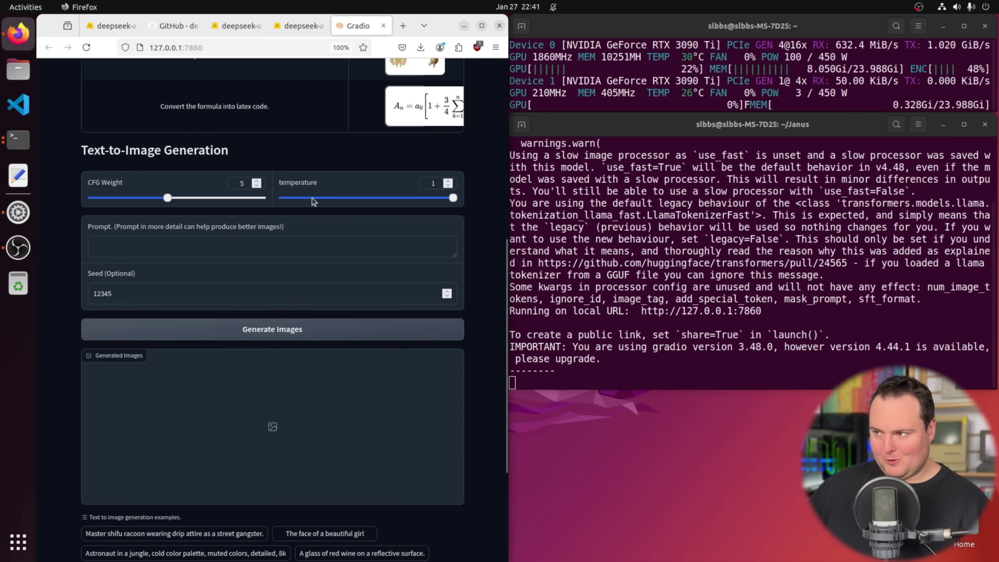
- Enter the prompt 'a sports car driving on the las vegas strip' and generate images
{"action": "left_click", "coordinate": [165, 242]}
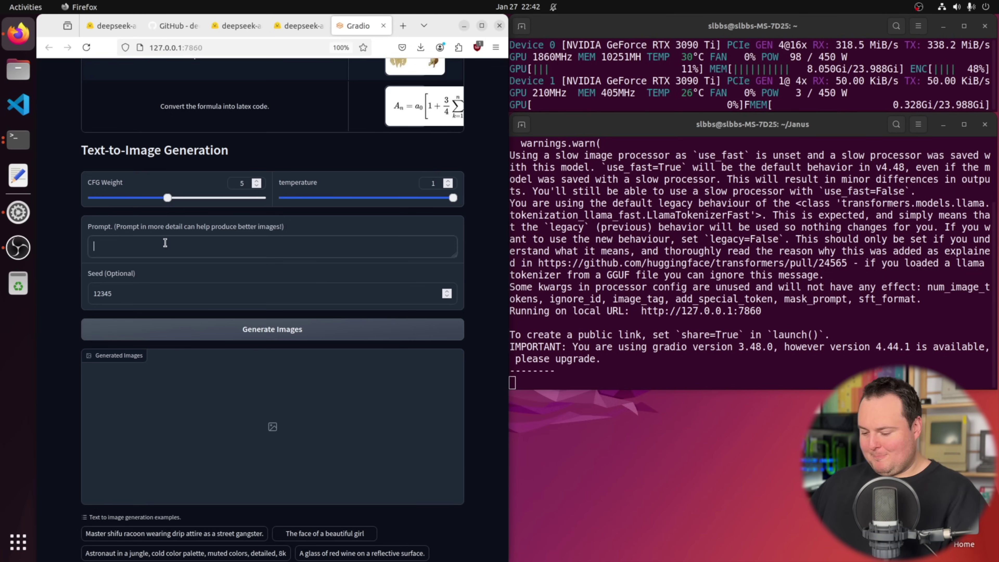
{"action": "left_click", "coordinate": [165, 243]}
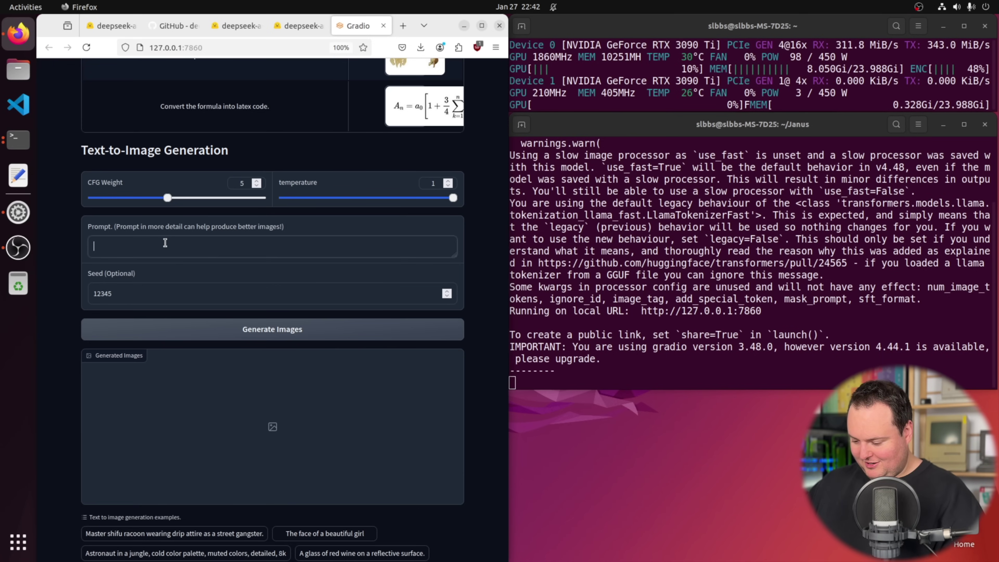
{"action": "type", "text": "a sports car driving on the las vegas strip"}
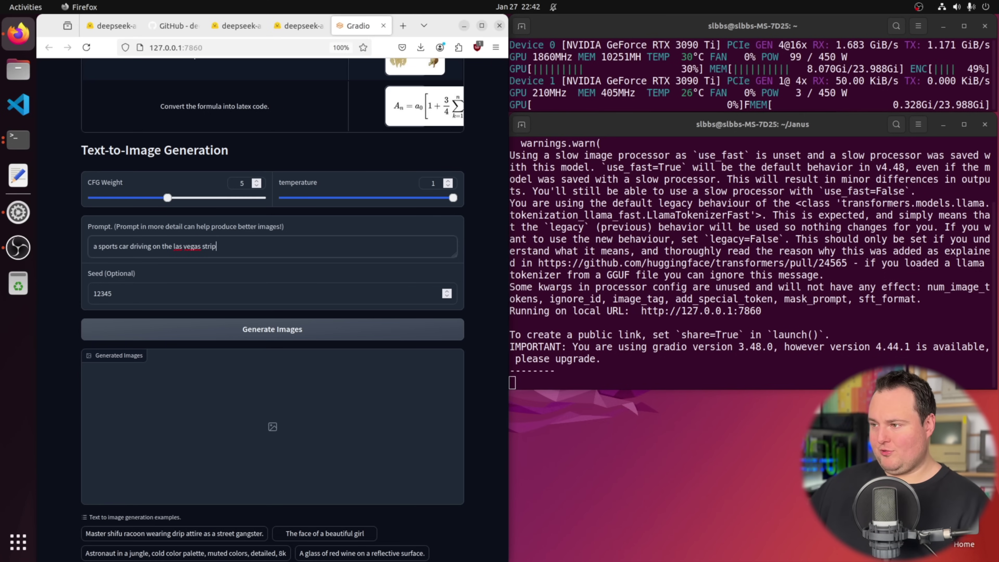
{"action": "left_click", "coordinate": [253, 327]}
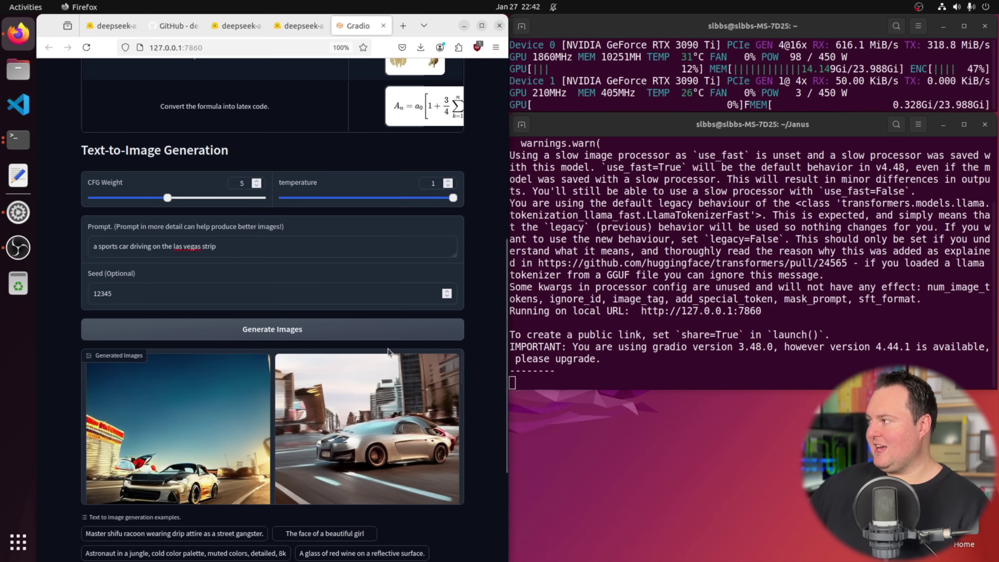
- Browse the generated Las Vegas car images, then load the ornate-eye example as the prompt
{"action": "scroll", "coordinate": [338, 347], "scroll_direction": "down", "scroll_amount": 3}
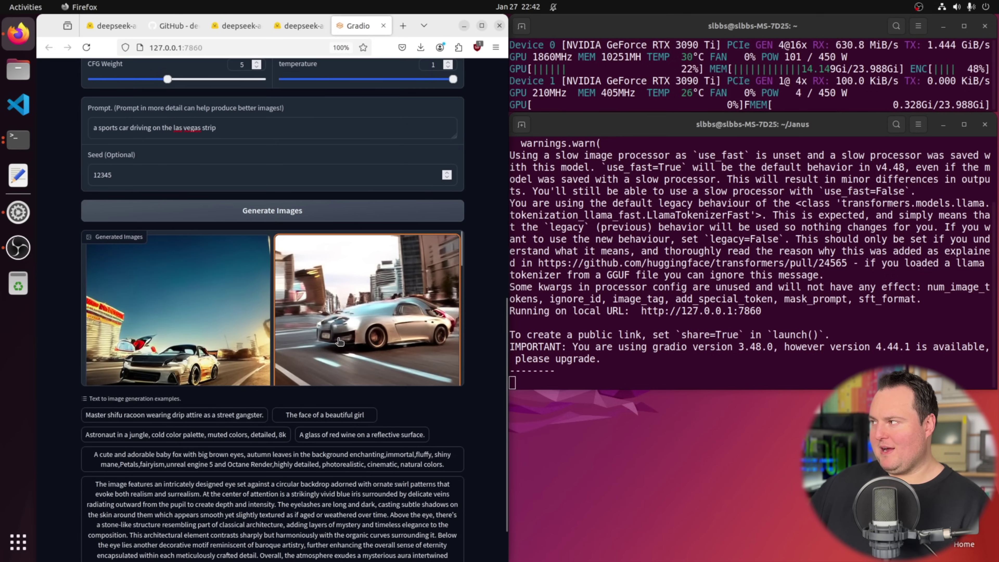
{"action": "scroll", "coordinate": [320, 263], "scroll_direction": "down", "scroll_amount": 5}
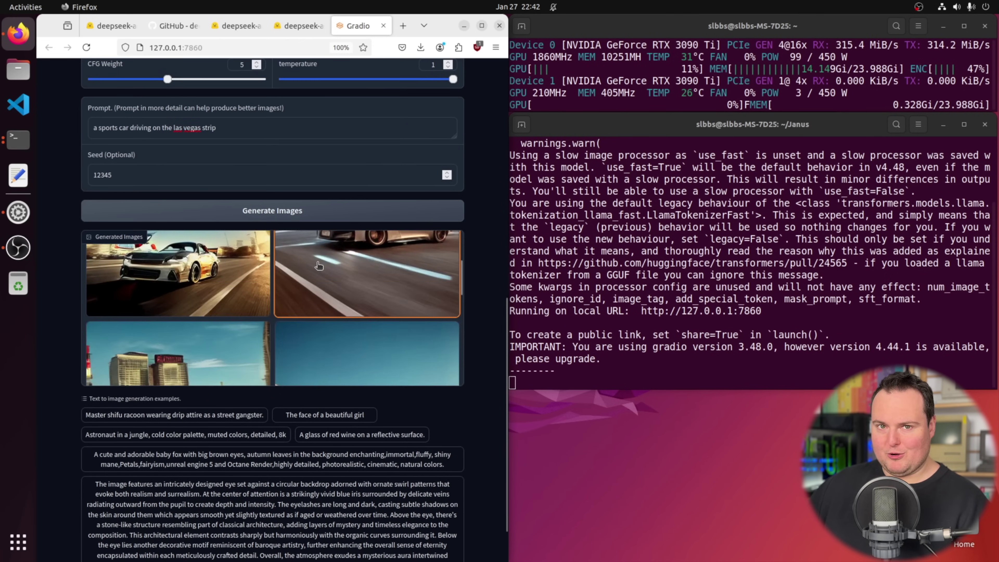
{"action": "scroll", "coordinate": [230, 333], "scroll_direction": "up", "scroll_amount": 5}
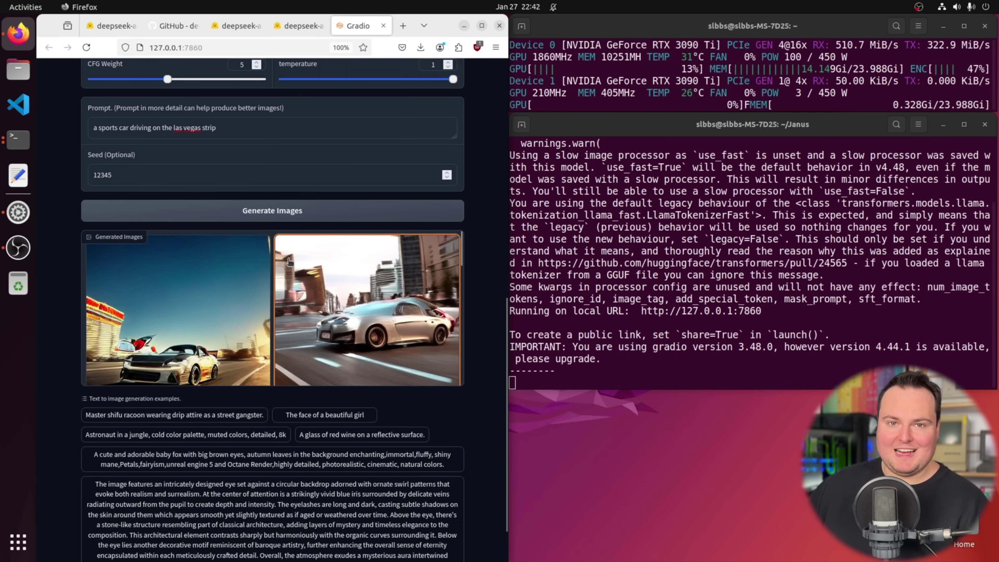
{"action": "scroll", "coordinate": [282, 264], "scroll_direction": "down", "scroll_amount": 3}
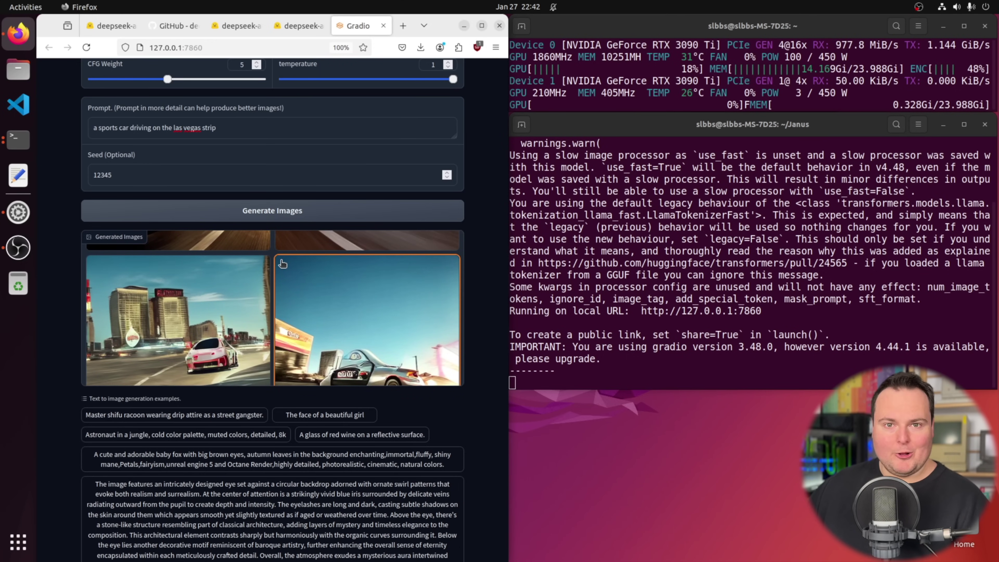
{"action": "scroll", "coordinate": [279, 260], "scroll_direction": "down", "scroll_amount": 3}
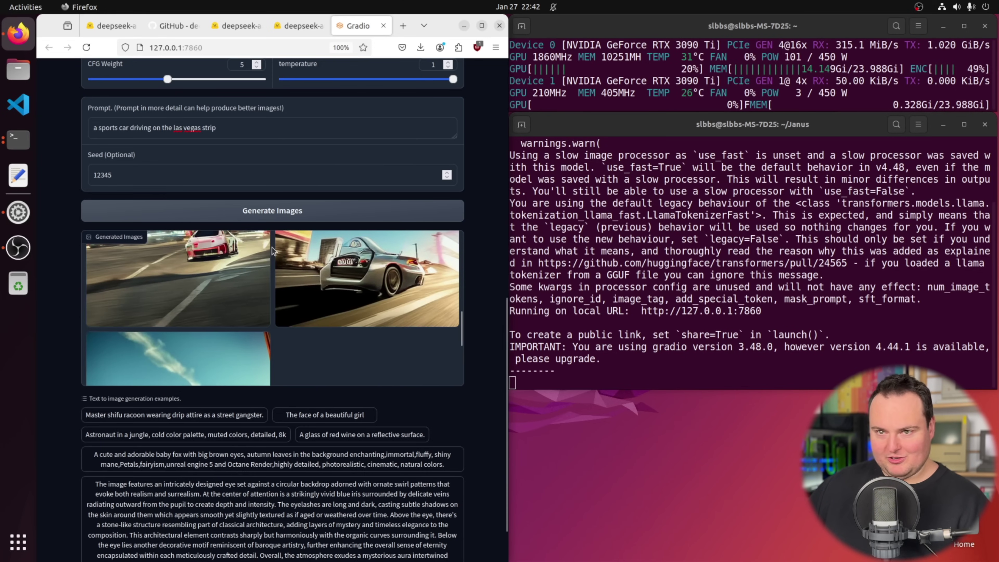
{"action": "scroll", "coordinate": [273, 252], "scroll_direction": "down", "scroll_amount": 3}
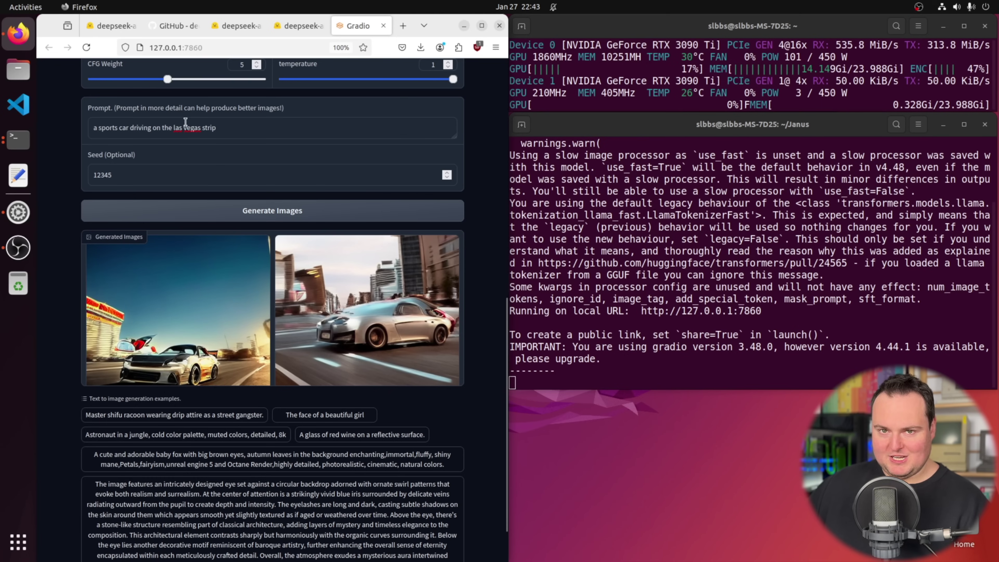
{"action": "scroll", "coordinate": [238, 107], "scroll_direction": "down", "scroll_amount": 2}
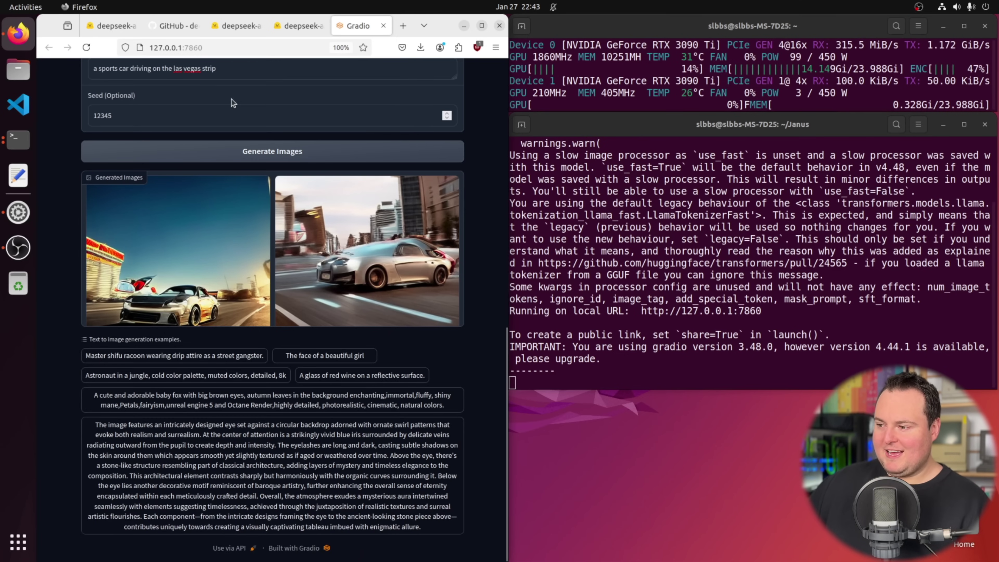
{"action": "left_click", "coordinate": [264, 440]}
- Replace 'eye' with 'sports car' after 'intricately designed' in the prompt and generate new images
{"action": "scroll", "coordinate": [259, 449], "scroll_direction": "up", "scroll_amount": 5}
{"action": "scroll", "coordinate": [271, 392], "scroll_direction": "down", "scroll_amount": 3}
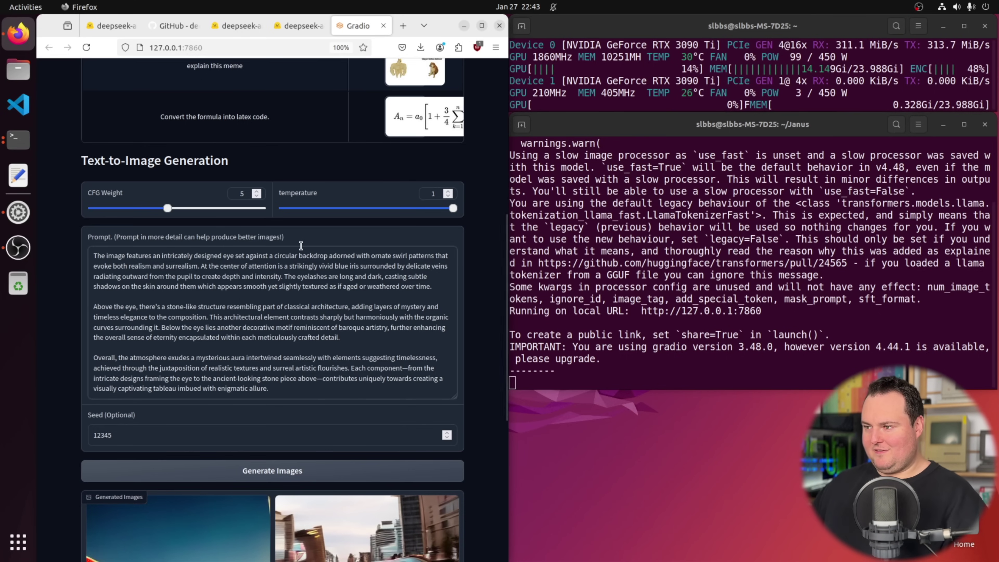
{"action": "key", "text": "BackSpace"}
{"action": "key", "text": "BackSpace"}
{"action": "key", "text": "BackSpace"}
{"action": "key", "text": "BackSpace"}
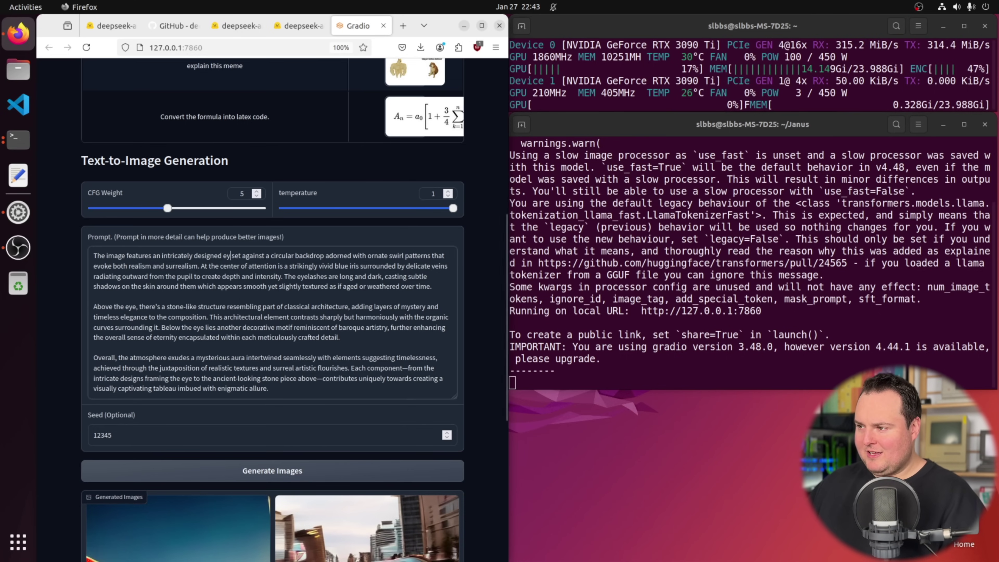
{"action": "type", "text": "sports car"}
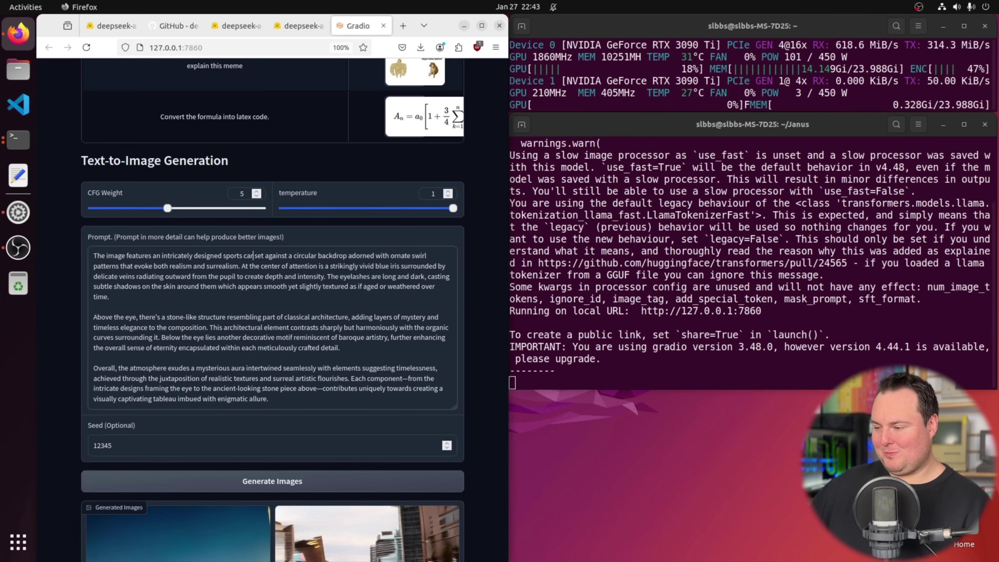
{"action": "left_click", "coordinate": [260, 481]}
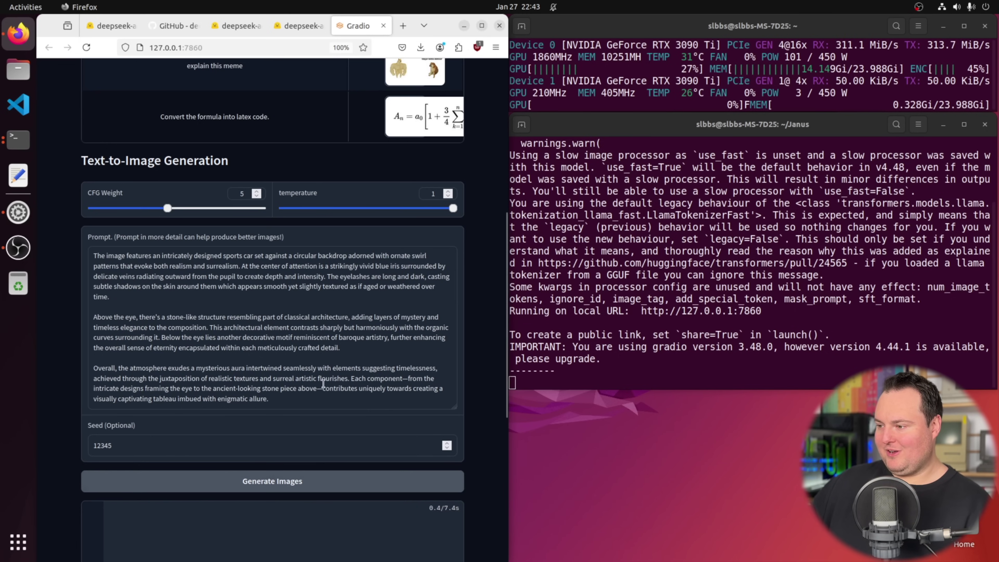
{"action": "scroll", "coordinate": [458, 171], "scroll_direction": "down", "scroll_amount": 5}
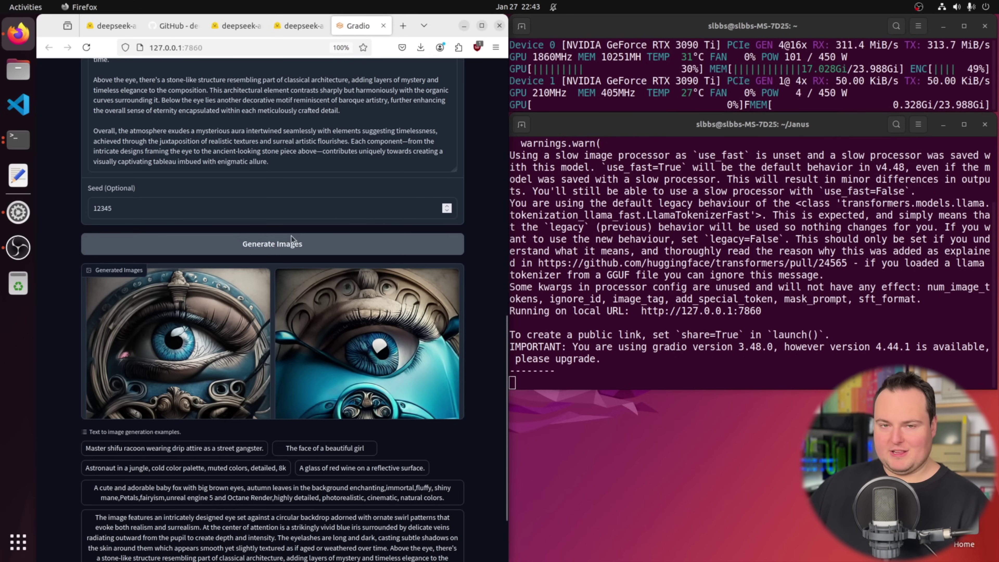
- Preview the generated eye images in the gallery, ending on the first one
{"action": "scroll", "coordinate": [286, 314], "scroll_direction": "down", "scroll_amount": 5}
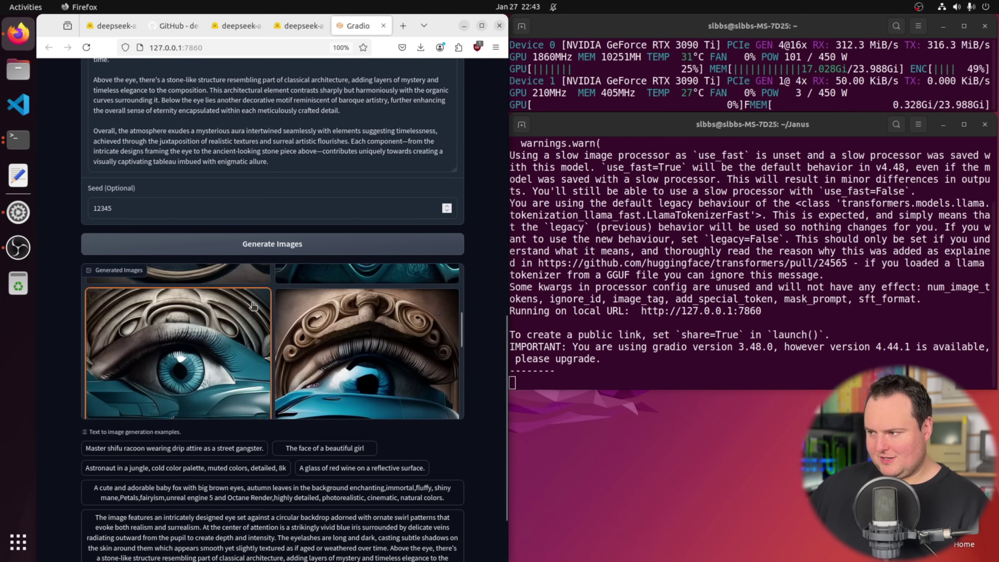
{"action": "scroll", "coordinate": [254, 306], "scroll_direction": "down", "scroll_amount": 3}
{"action": "scroll", "coordinate": [209, 346], "scroll_direction": "up", "scroll_amount": 3}
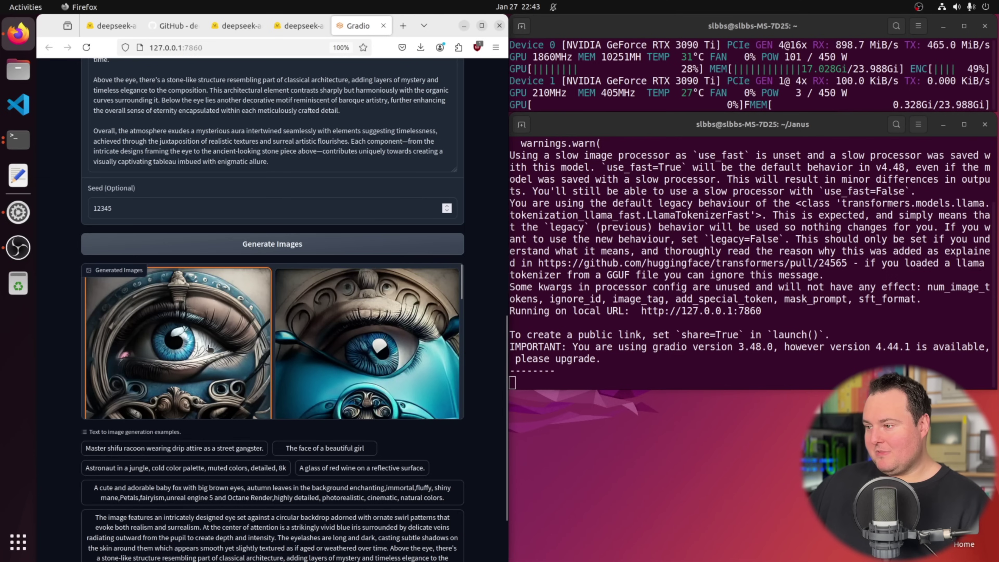
{"action": "left_click", "coordinate": [208, 342]}
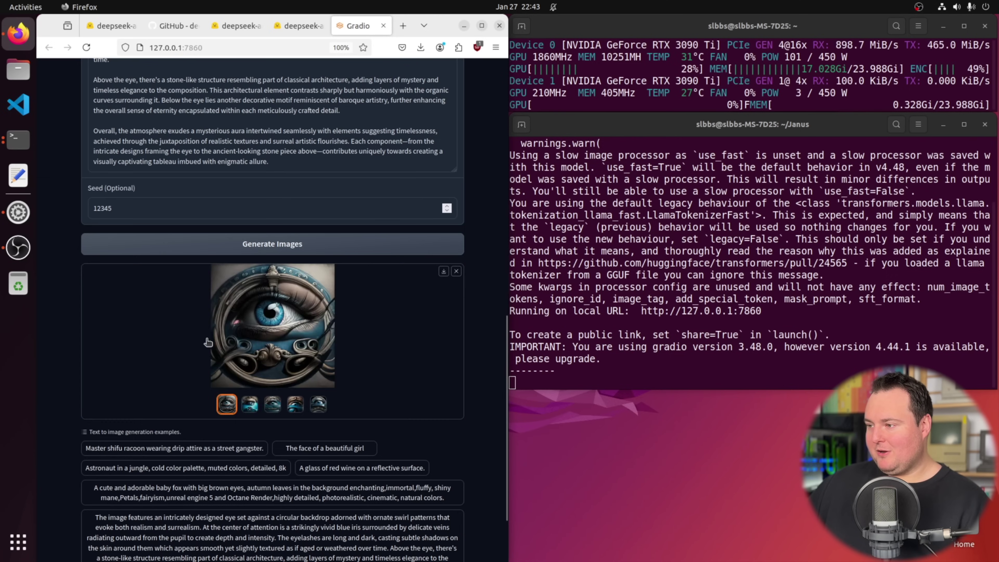
{"action": "left_click", "coordinate": [251, 406]}
{"action": "left_click", "coordinate": [272, 406]}
{"action": "key", "text": "Right"}
{"action": "key", "text": "Right"}
{"action": "left_click", "coordinate": [266, 319]}
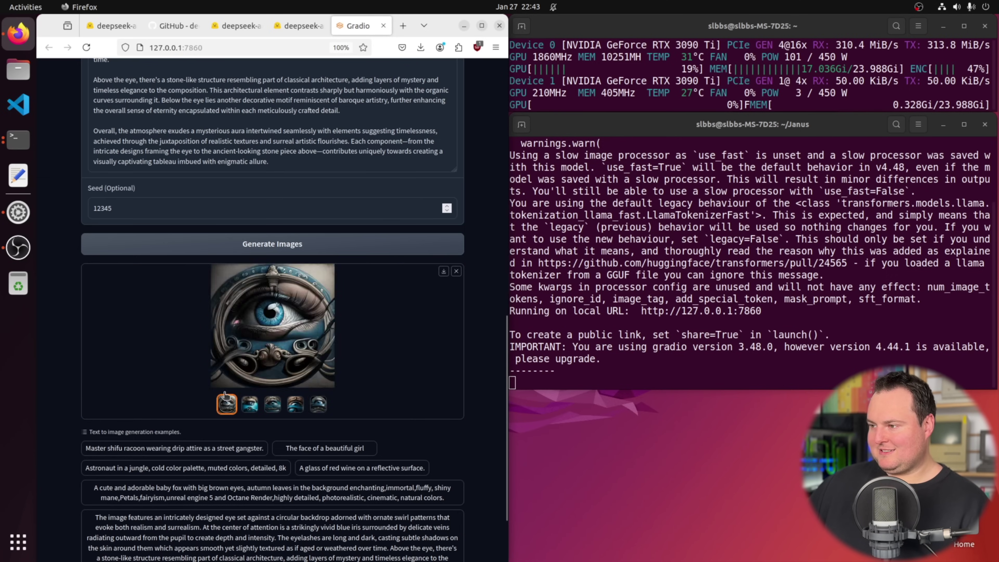
- Save the first eye image as image.png and return to the Multimodal Understanding section
{"action": "right_click", "coordinate": [264, 312]}
{"action": "left_click", "coordinate": [290, 330]}
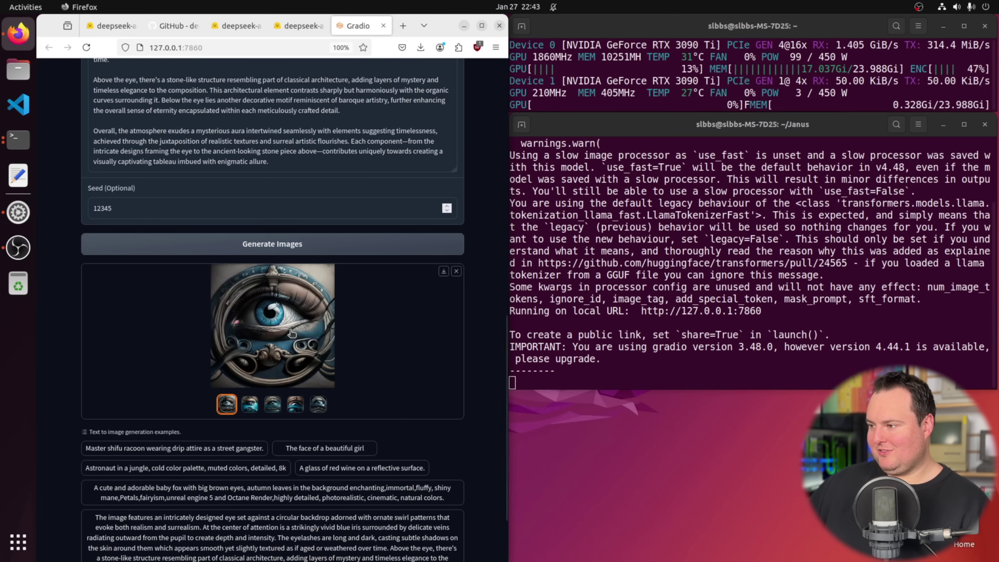
{"action": "left_click", "coordinate": [468, 202]}
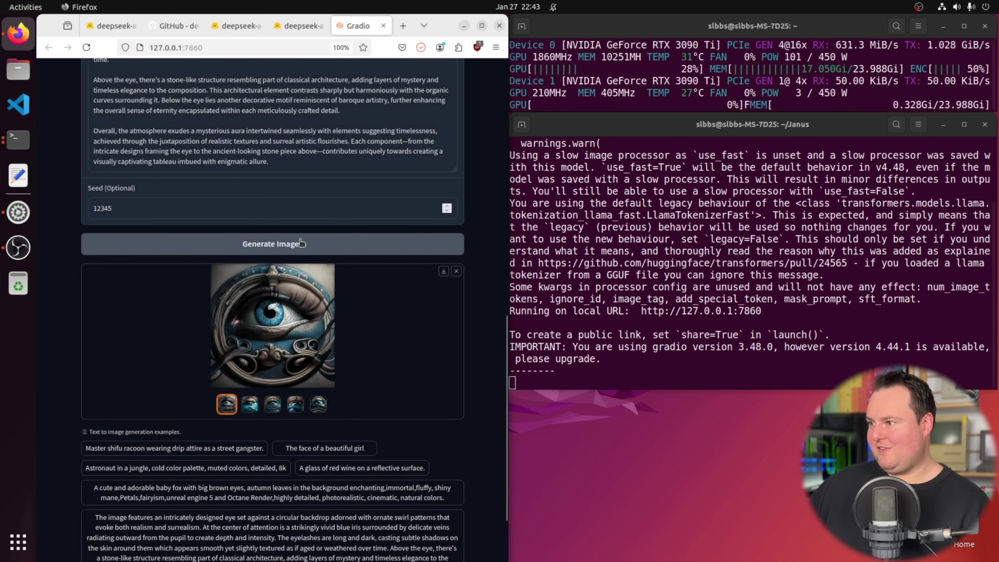
{"action": "scroll", "coordinate": [301, 242], "scroll_direction": "up", "scroll_amount": 9}
{"action": "scroll", "coordinate": [302, 243], "scroll_direction": "up", "scroll_amount": 5}
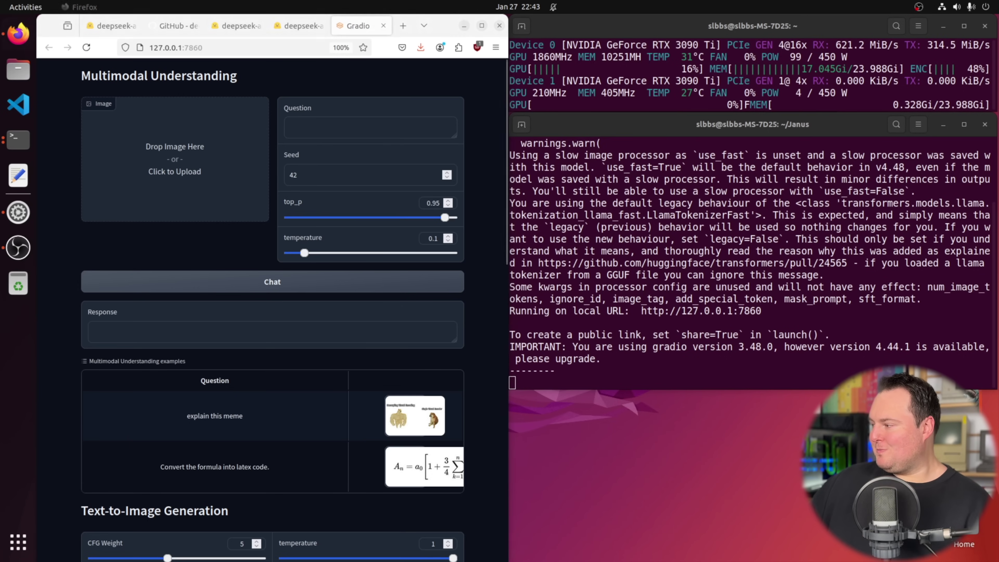
- Load image.png into the Image box and ask 'what is this'
{"action": "left_click_drag", "start_coordinate": [621, 341], "coordinate": [130, 167]}
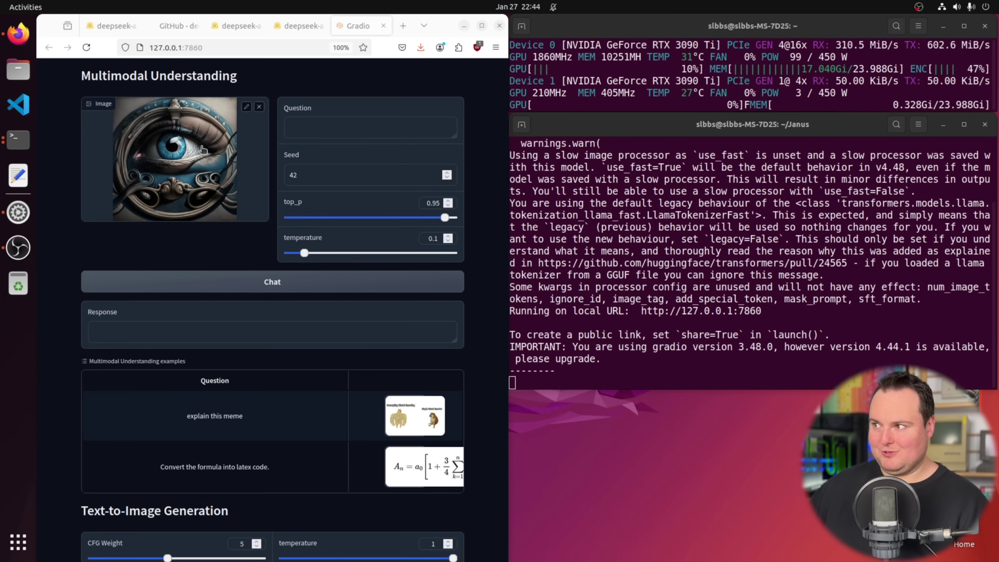
{"action": "left_click", "coordinate": [356, 121]}
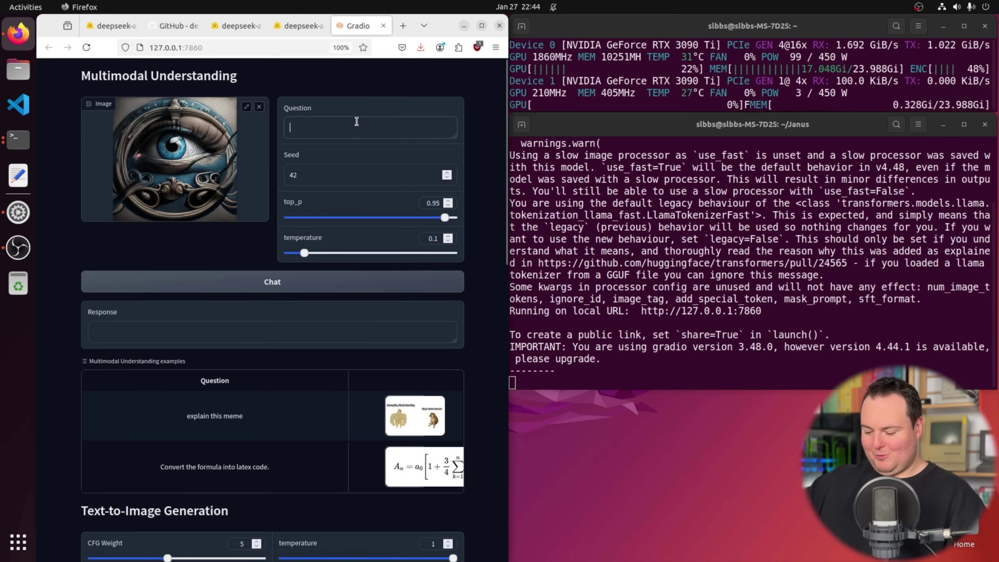
{"action": "type", "text": "what is thi"}
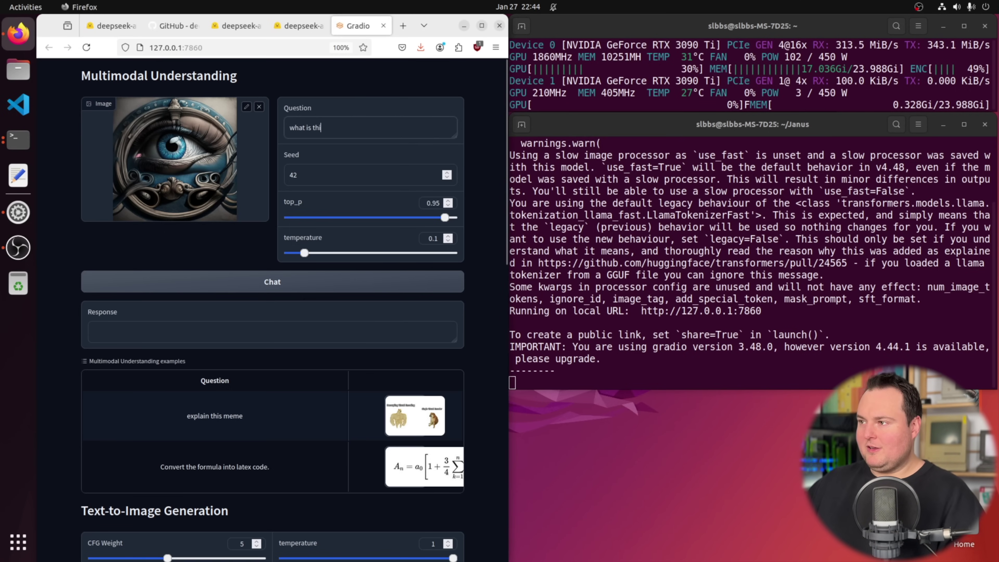
{"action": "type", "text": "s"}
{"action": "key", "text": "Return"}
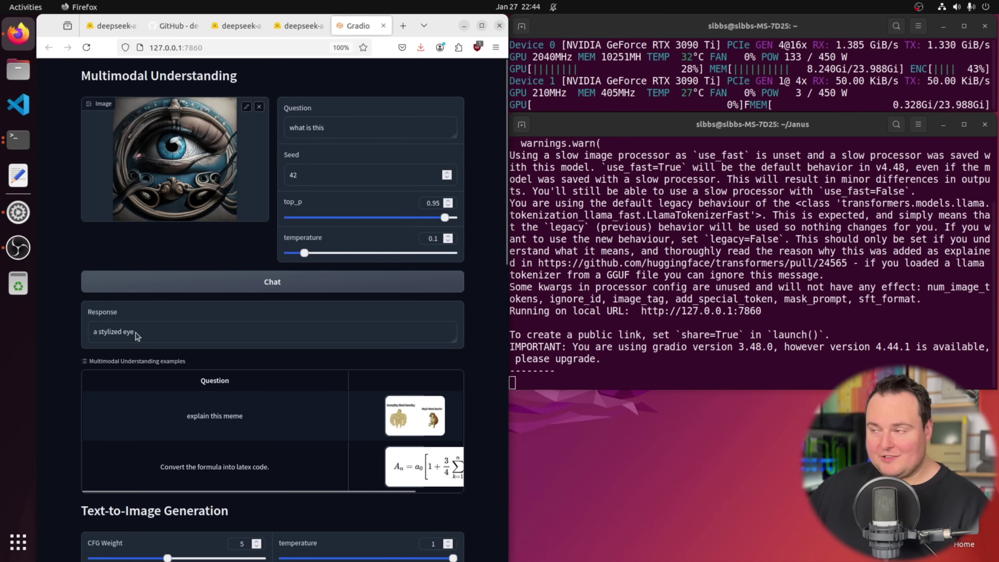
- Append ', be specific as possible please' to the question and resubmit for a detailed description
{"action": "left_click", "coordinate": [334, 126]}
{"action": "type", "text": ", be specific as possible please"}
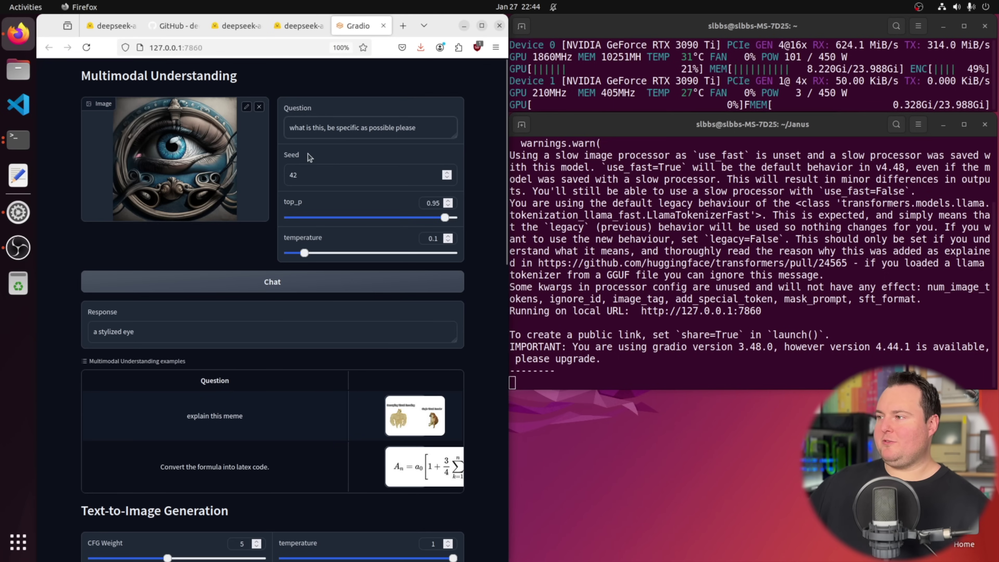
{"action": "left_click", "coordinate": [259, 280]}
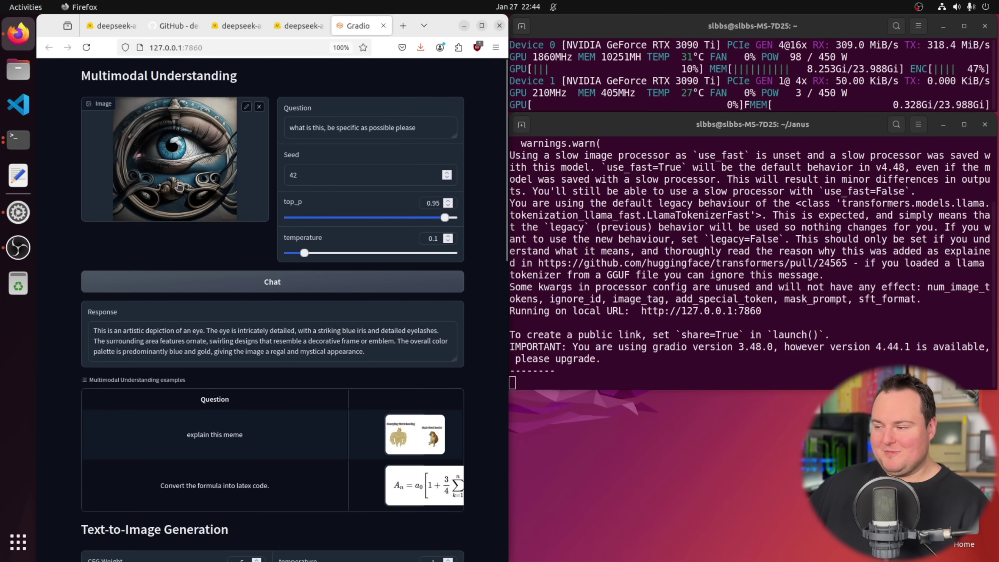
{"action": "scroll", "coordinate": [181, 185], "scroll_direction": "down", "scroll_amount": 3}
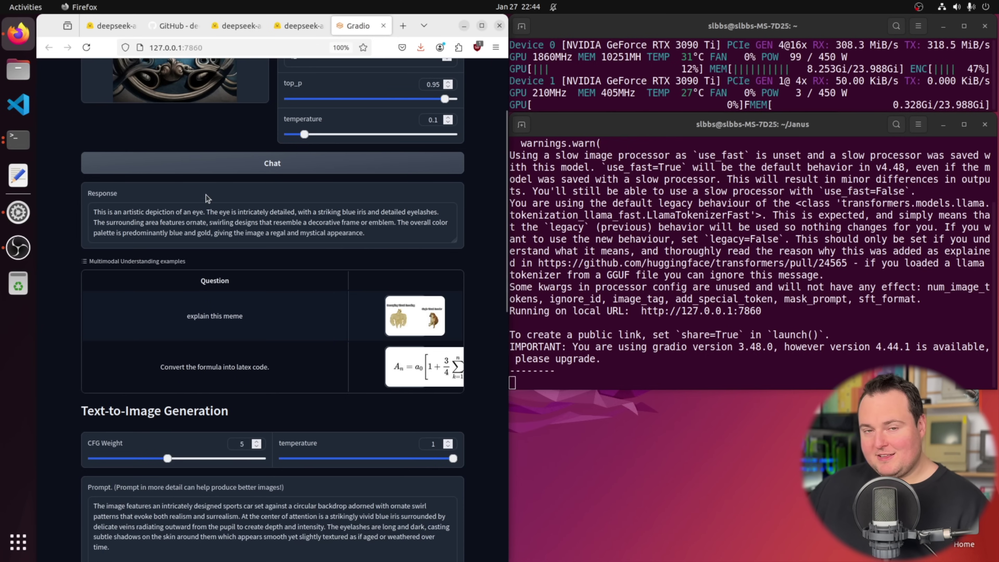
{"action": "scroll", "coordinate": [204, 202], "scroll_direction": "up", "scroll_amount": 3}
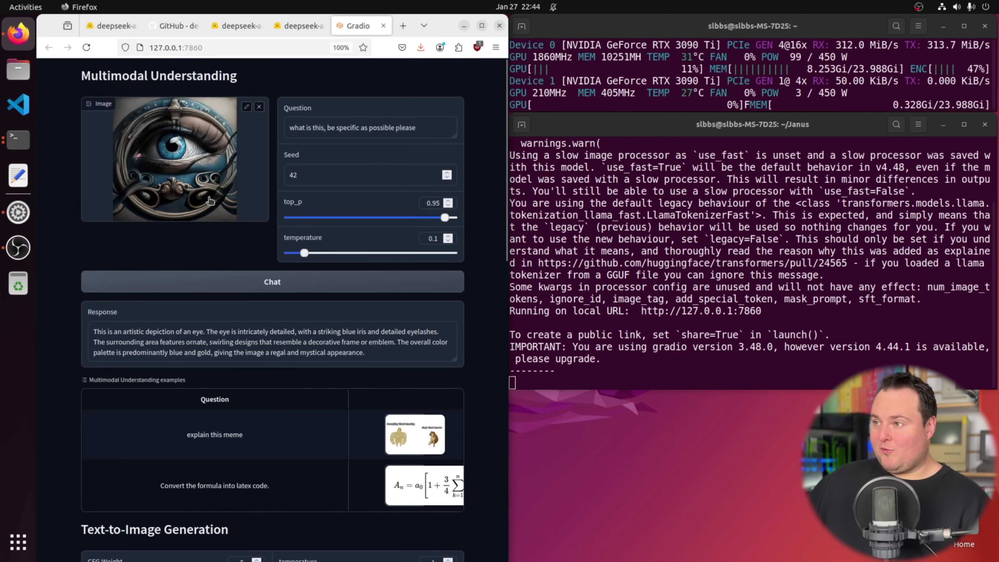
{"action": "scroll", "coordinate": [201, 179], "scroll_direction": "down", "scroll_amount": 15}
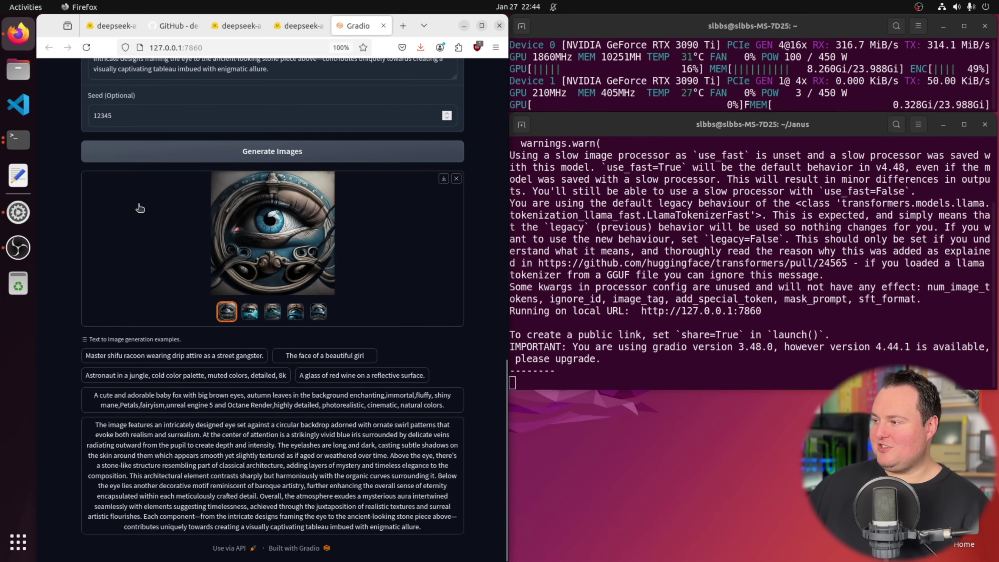
{"action": "scroll", "coordinate": [141, 207], "scroll_direction": "up", "scroll_amount": 10}
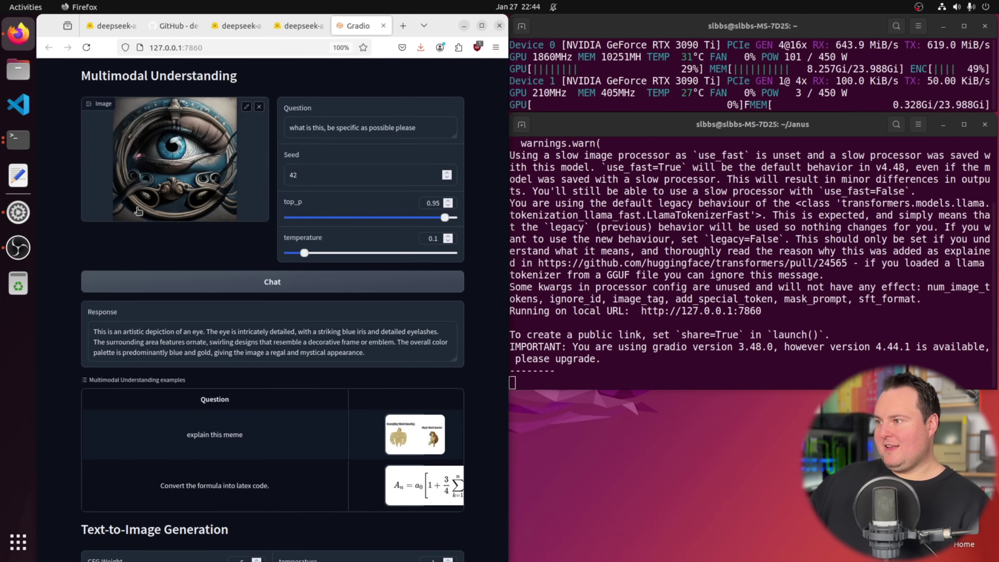
{"action": "left_click", "coordinate": [668, 343]}
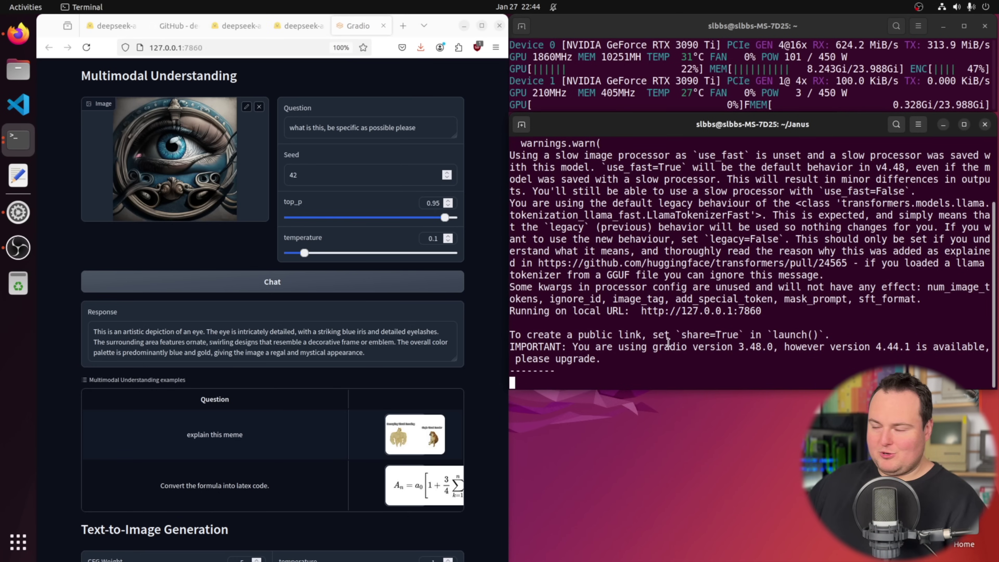
- Stop the Gradio server, clear the terminal, and reload the demo page to confirm it's down
{"action": "key", "text": "ctrl+c"}
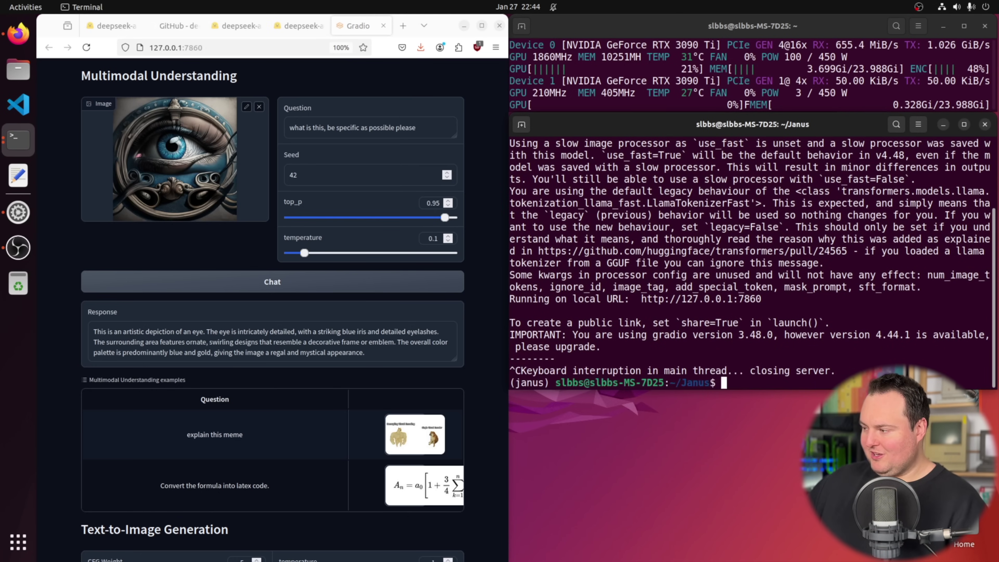
{"action": "type", "text": "cl"}
{"action": "key", "text": "Return"}
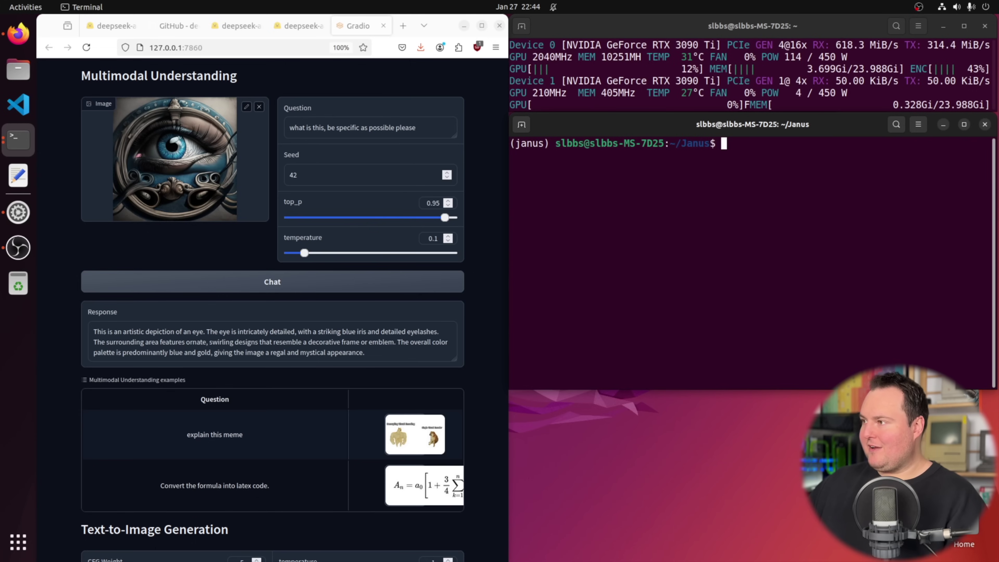
{"action": "left_click", "coordinate": [89, 48]}
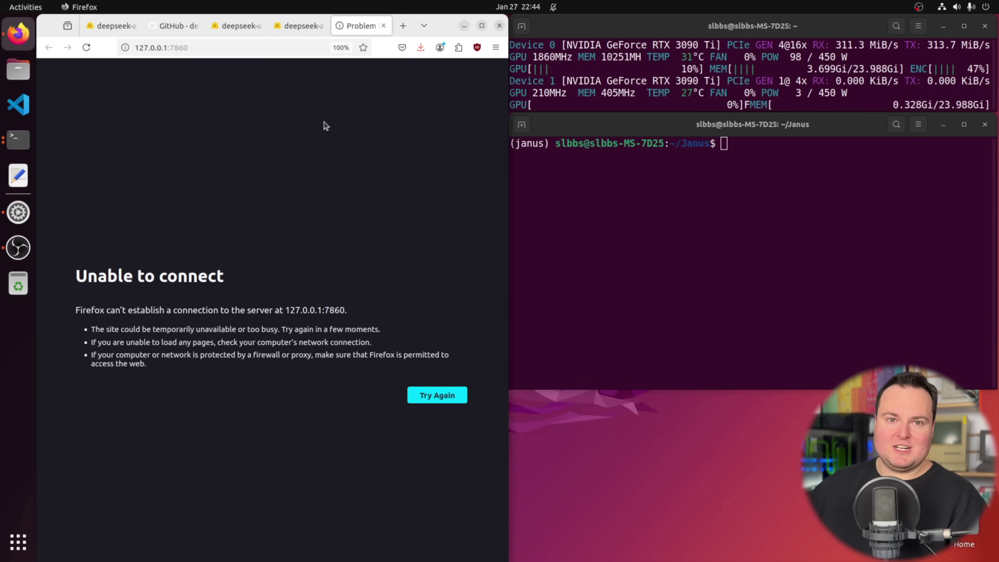
{"action": "left_click", "coordinate": [694, 214]}
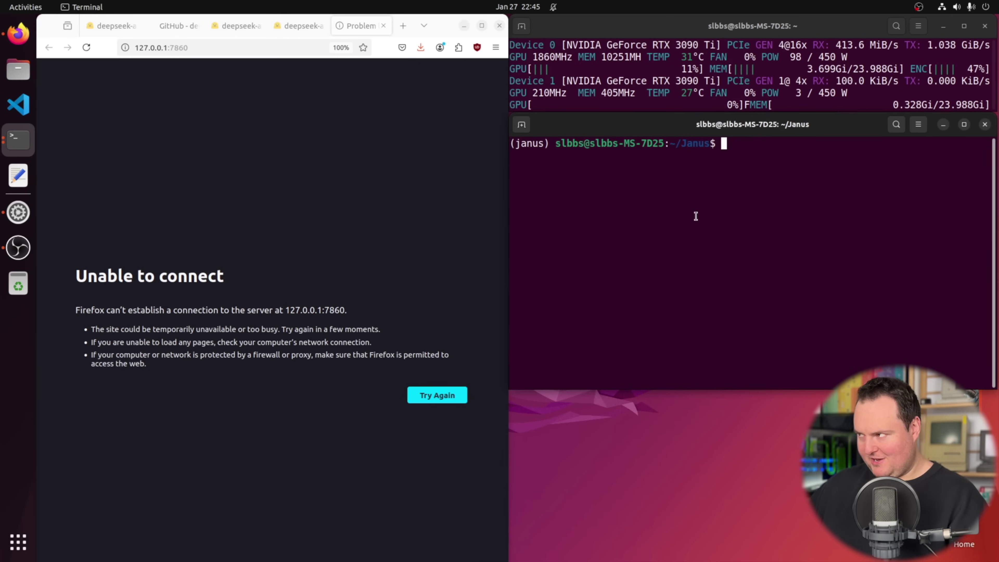
- Enter the demo folder and open app_januspro.py in nano
{"action": "type", "text": "cd demo"}
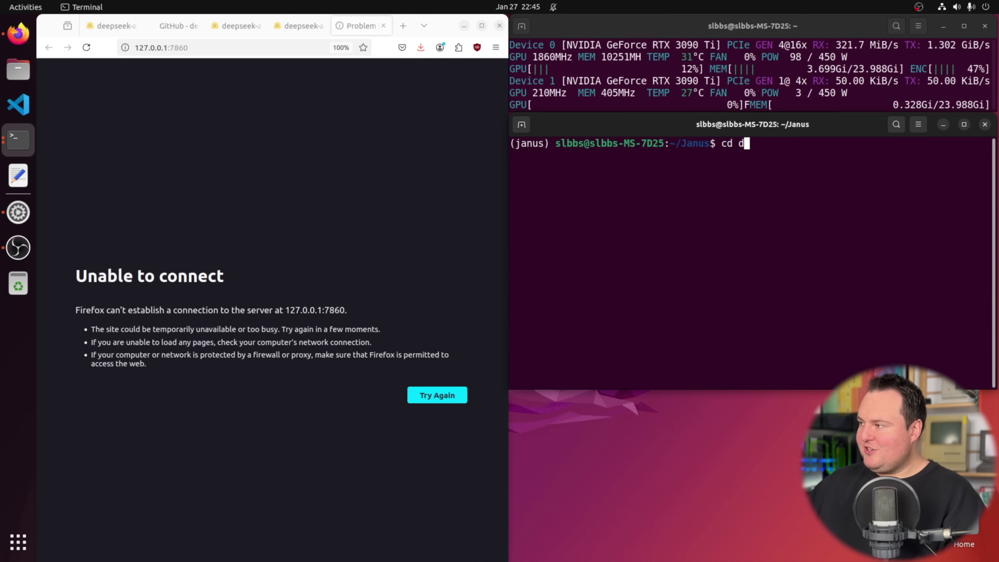
{"action": "key", "text": "Return"}
{"action": "key", "text": "Up"}
{"action": "key", "text": "Up"}
{"action": "key", "text": "Up"}
{"action": "key", "text": "Up"}
{"action": "key", "text": "Up"}
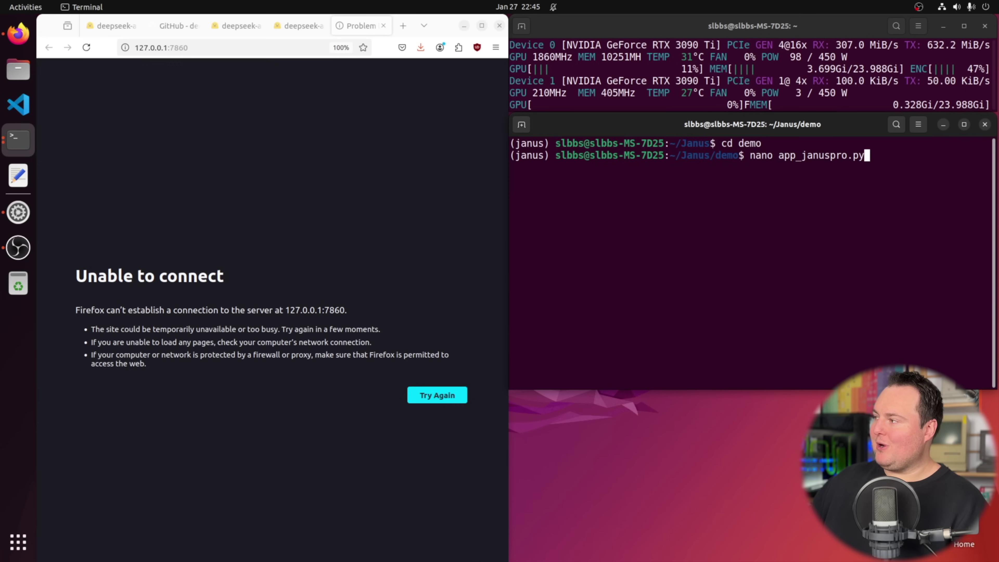
{"action": "key", "text": "Return"}
- Change model_path from Janus-Pro-1B to Janus-Pro-7B, save the file and exit nano
{"action": "left_click", "coordinate": [528, 301]}
{"action": "key", "text": "Down"}
{"action": "key", "text": "Down"}
{"action": "key", "text": "Down"}
{"action": "key", "text": "Up"}
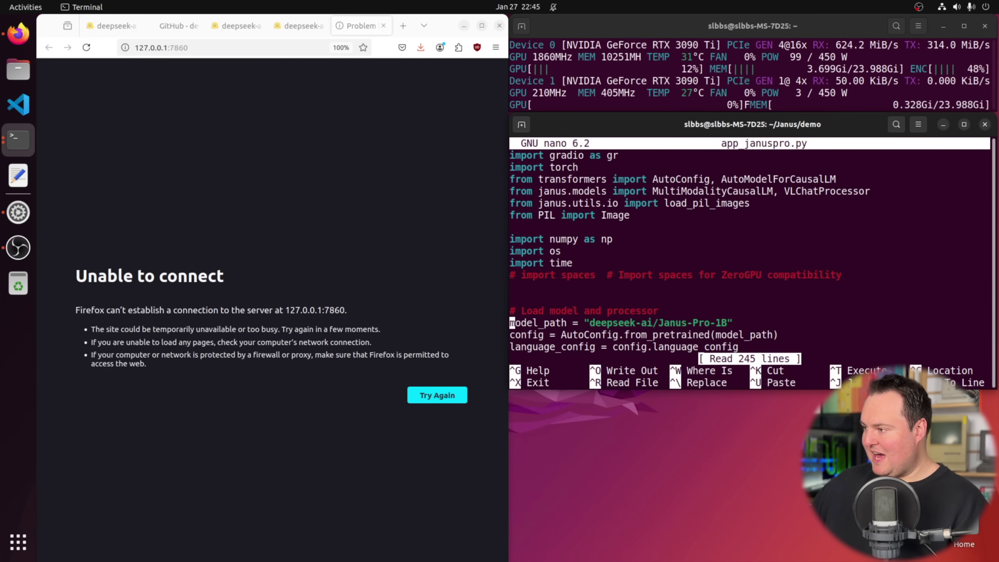
{"action": "key", "text": "Right"}
{"action": "key", "text": "Right"}
{"action": "key", "text": "Right"}
{"action": "key", "text": "Right"}
{"action": "key", "text": "Right"}
{"action": "key", "text": "Right"}
{"action": "key", "text": "Right"}
{"action": "key", "text": "Right"}
{"action": "key", "text": "Right"}
{"action": "key", "text": "Right"}
{"action": "key", "text": "Right"}
{"action": "key", "text": "Right"}
{"action": "key", "text": "Right"}
{"action": "key", "text": "Right"}
{"action": "key", "text": "Right"}
{"action": "key", "text": "Right"}
{"action": "key", "text": "Right"}
{"action": "key", "text": "Right"}
{"action": "key", "text": "Right"}
{"action": "key", "text": "Right"}
{"action": "key", "text": "Right"}
{"action": "key", "text": "Right"}
{"action": "key", "text": "Right"}
{"action": "key", "text": "Right"}
{"action": "key", "text": "Right"}
{"action": "key", "text": "Right"}
{"action": "key", "text": "Right"}
{"action": "key", "text": "Right"}
{"action": "key", "text": "Right"}
{"action": "key", "text": "Right"}
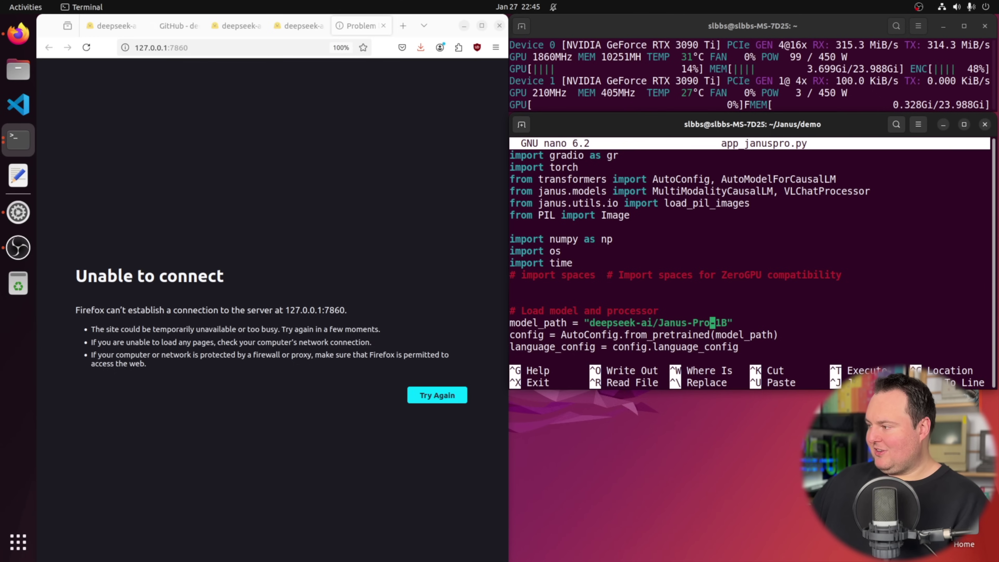
{"action": "key", "text": "BackSpace"}
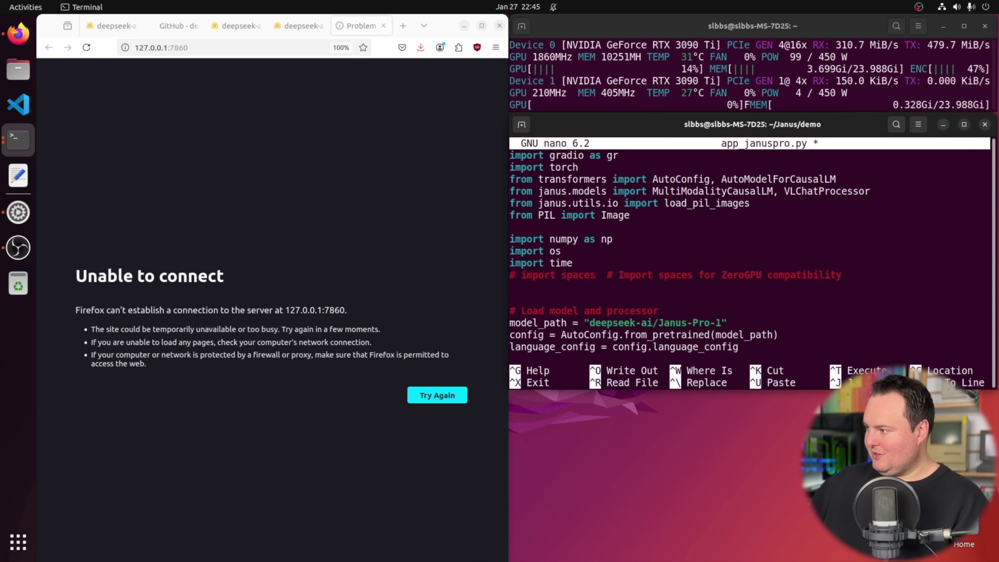
{"action": "type", "text": "7B"}
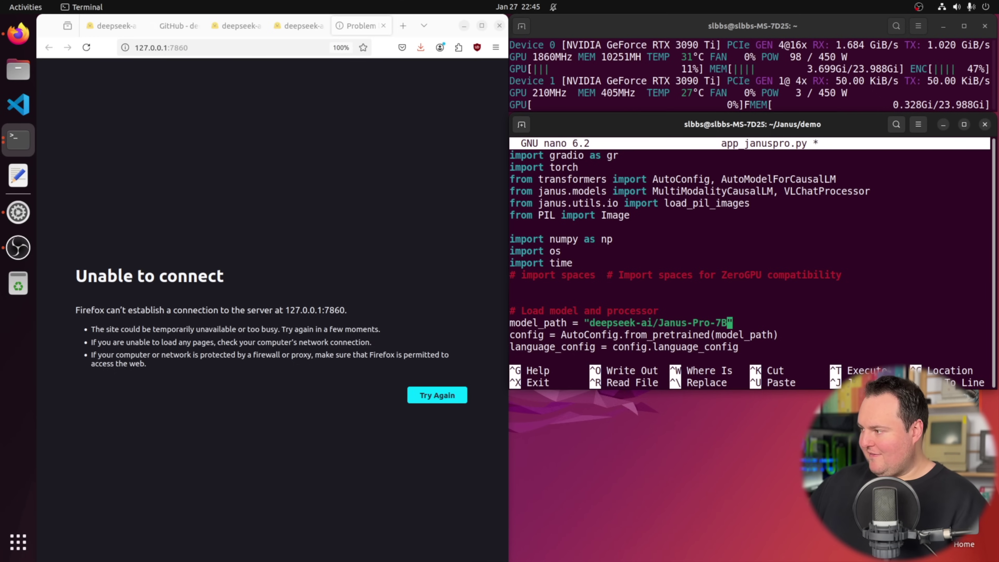
{"action": "key", "text": "ctrl+o"}
{"action": "key", "text": "Return"}
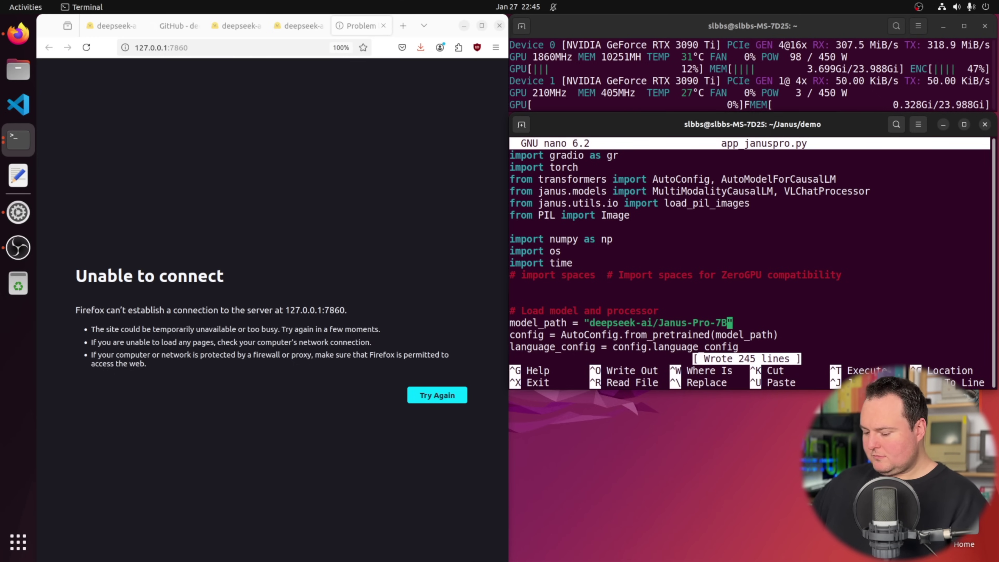
{"action": "key", "text": "ctrl+x"}
- Go back up to the Janus folder with cd .. and clear the screen
{"action": "type", "text": "clear"}
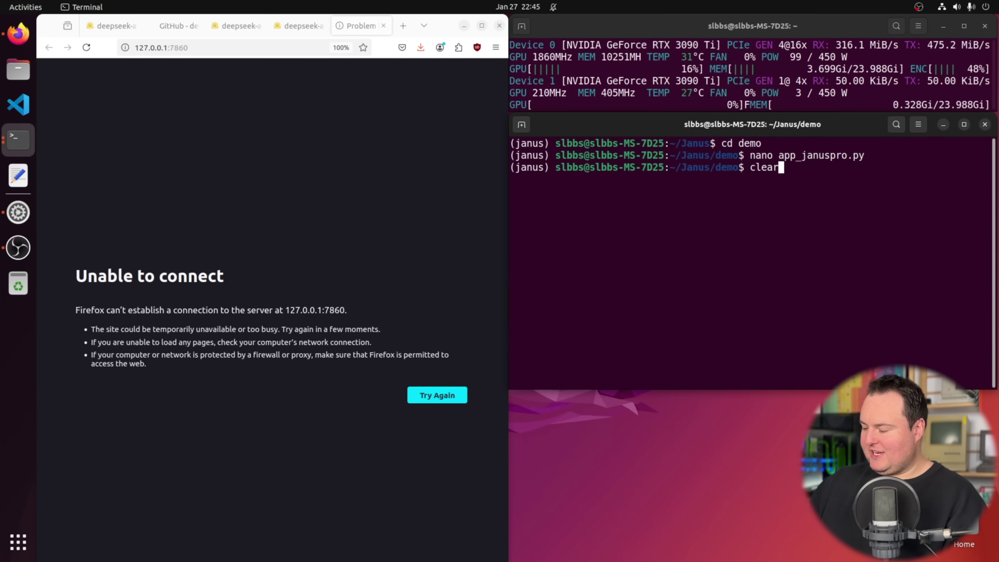
{"action": "key", "text": "Return"}
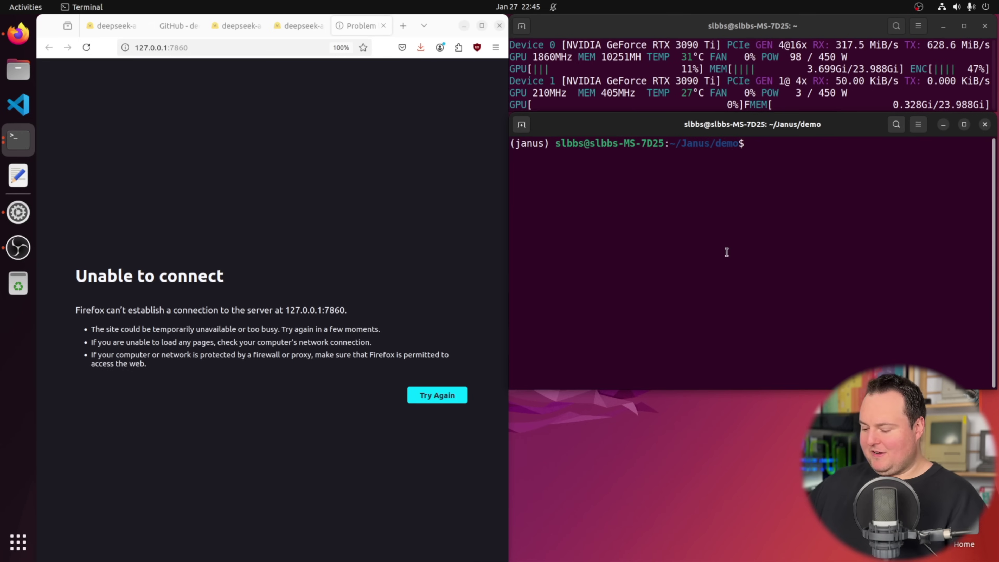
{"action": "type", "text": "cd .."}
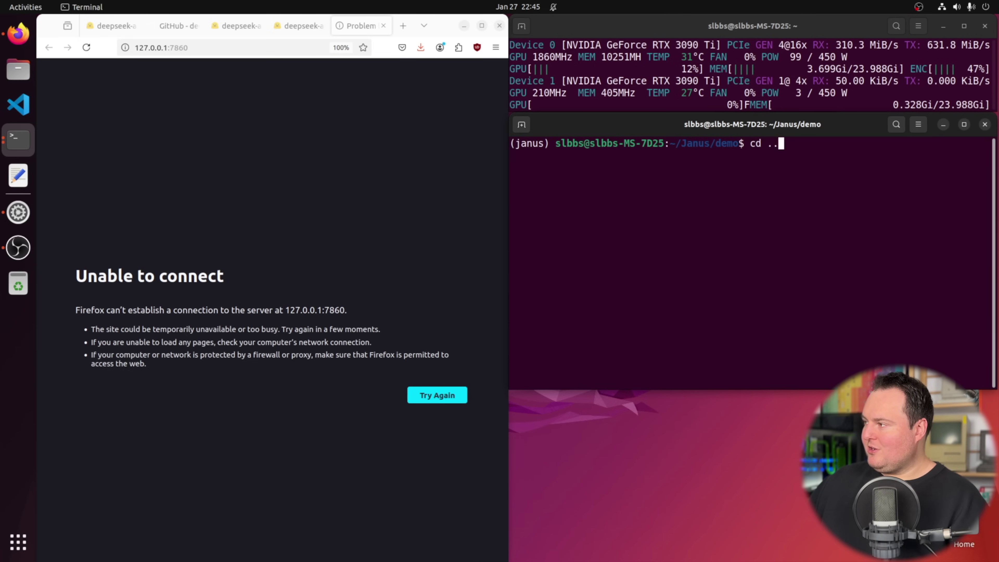
{"action": "key", "text": "Return"}
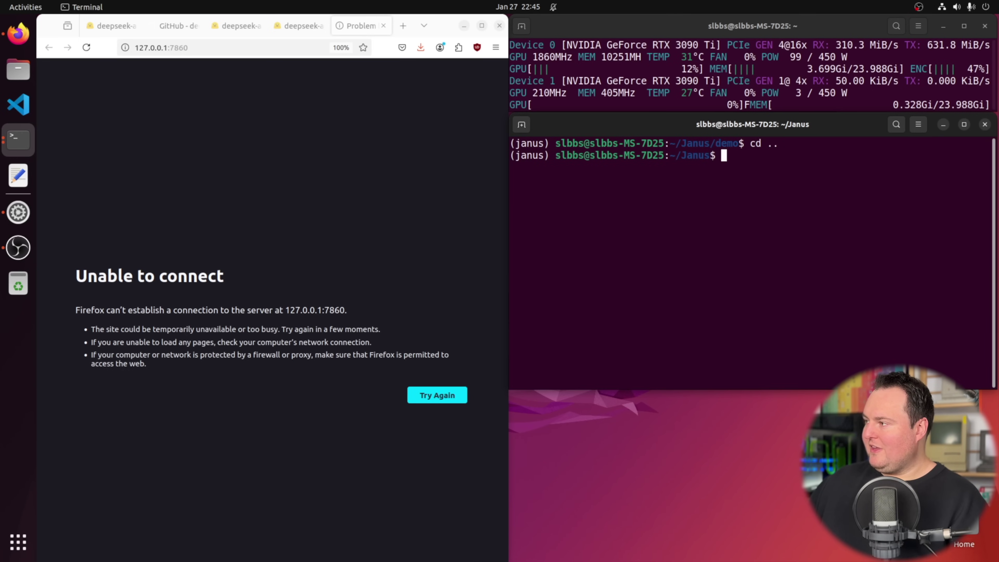
{"action": "type", "text": "clear"}
{"action": "key", "text": "Return"}
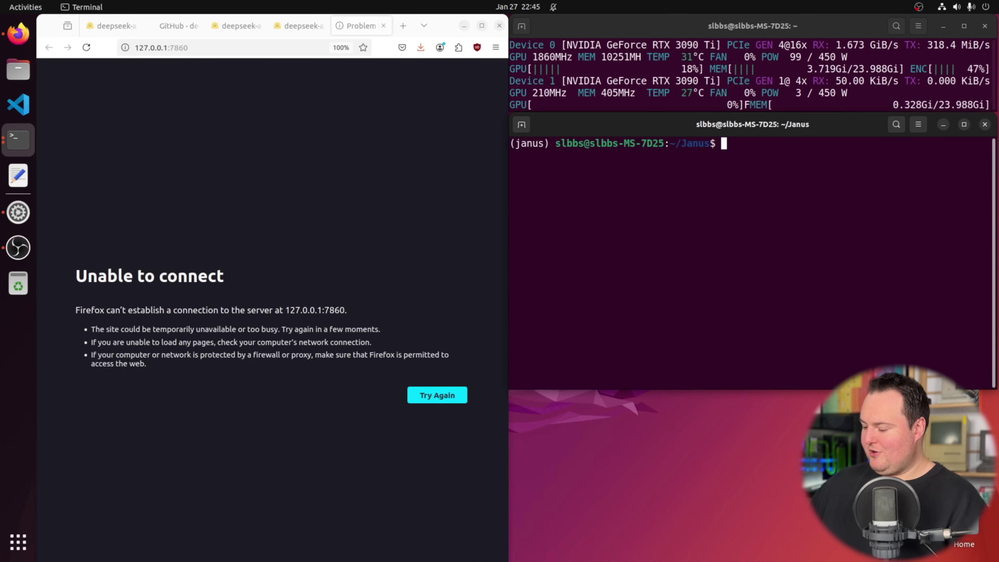
- Rerun 'python demo/app_januspro.py' from history and close the failed Firefox tab
{"action": "key", "text": "Up"}
{"action": "key", "text": "Up"}
{"action": "key", "text": "Down"}
{"action": "key", "text": "Up"}
{"action": "key", "text": "Up"}
{"action": "key", "text": "Up"}
{"action": "key", "text": "Up"}
{"action": "key", "text": "Up"}
{"action": "key", "text": "Up"}
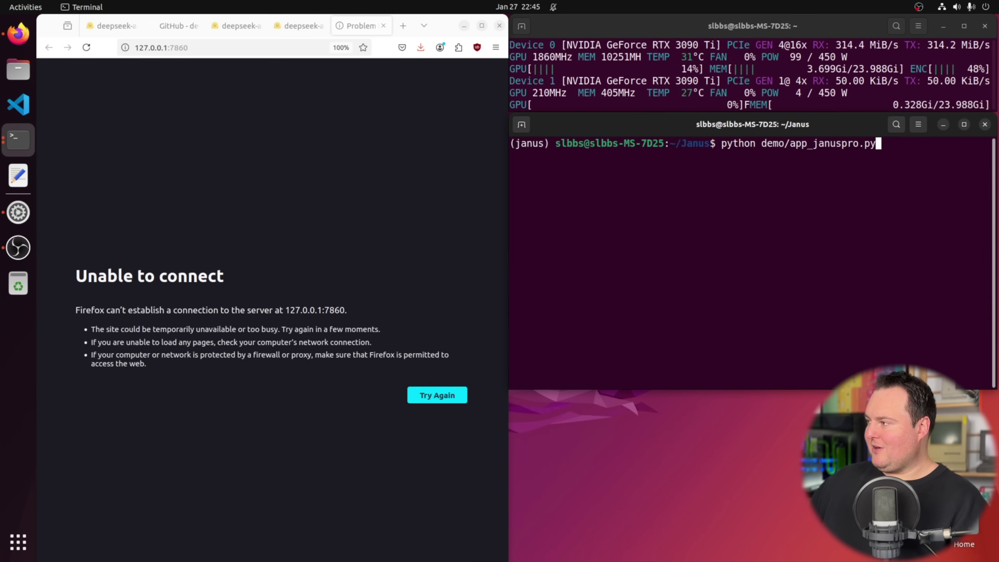
{"action": "key", "text": "Return"}
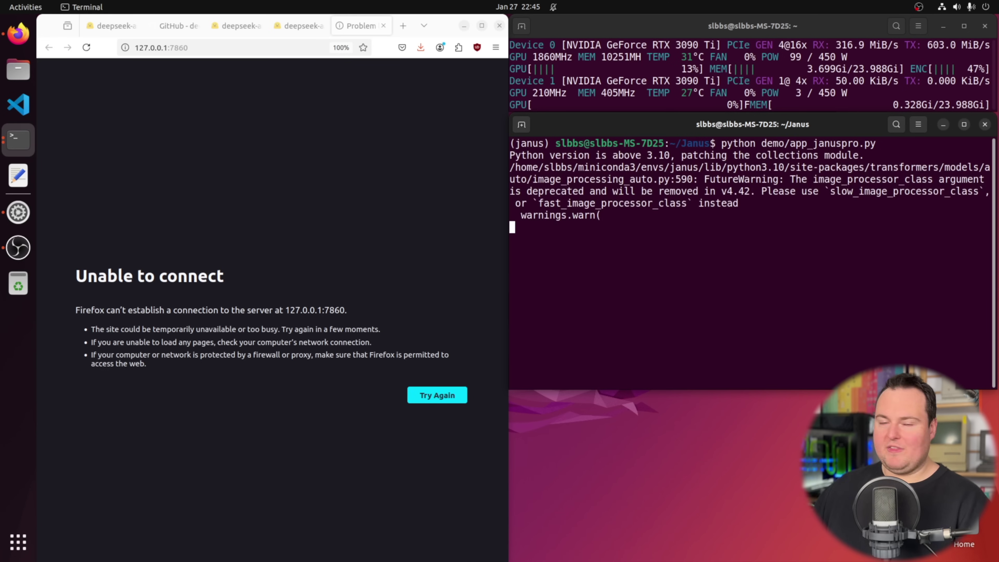
{"action": "left_click", "coordinate": [384, 26]}
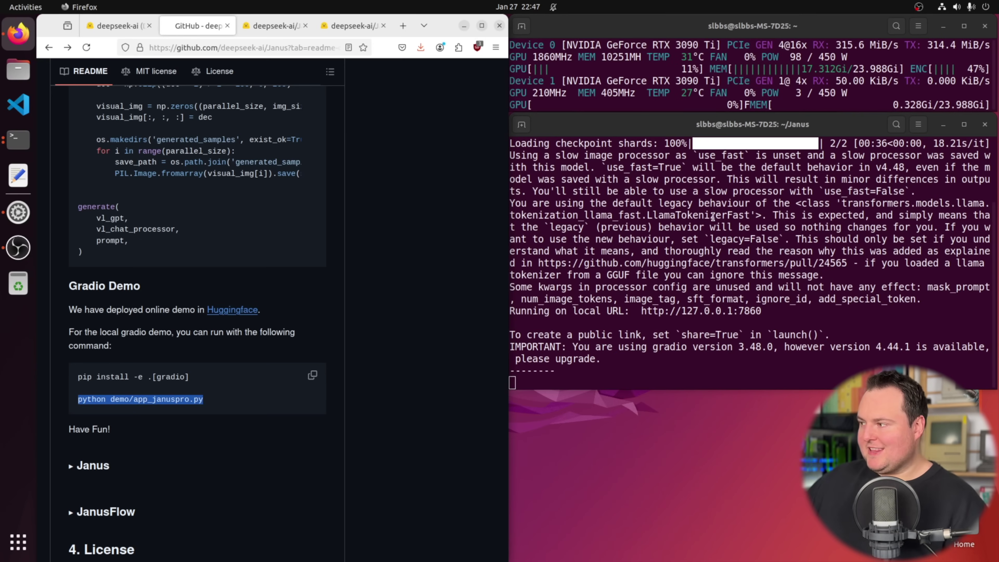
- Open 127.0.0.1:7860, load image.png into the Image box, and ask 'what is this'
{"action": "left_click", "coordinate": [658, 310], "text": "ctrl"}
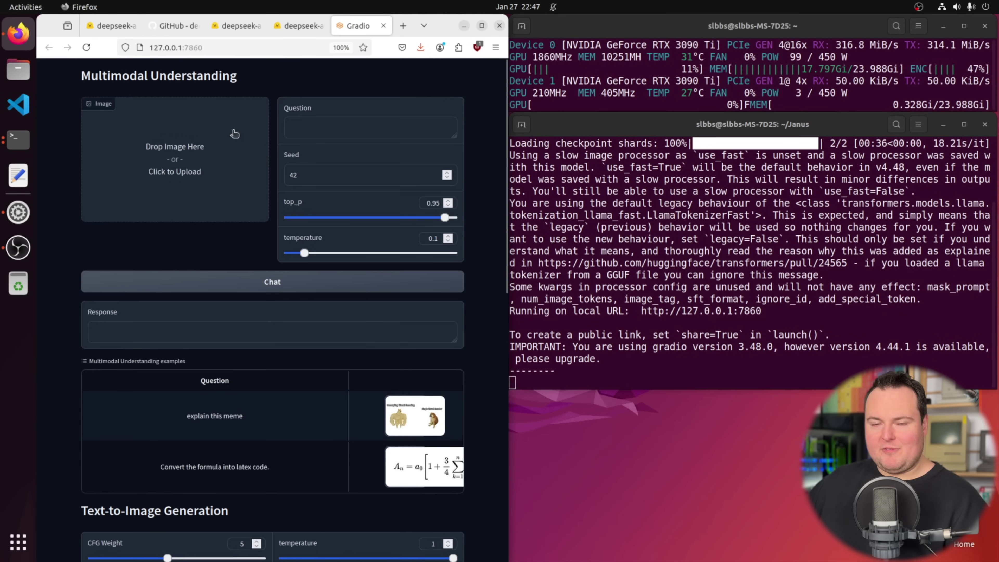
{"action": "scroll", "coordinate": [203, 121], "scroll_direction": "down", "scroll_amount": 5}
{"action": "scroll", "coordinate": [203, 122], "scroll_direction": "down", "scroll_amount": 4}
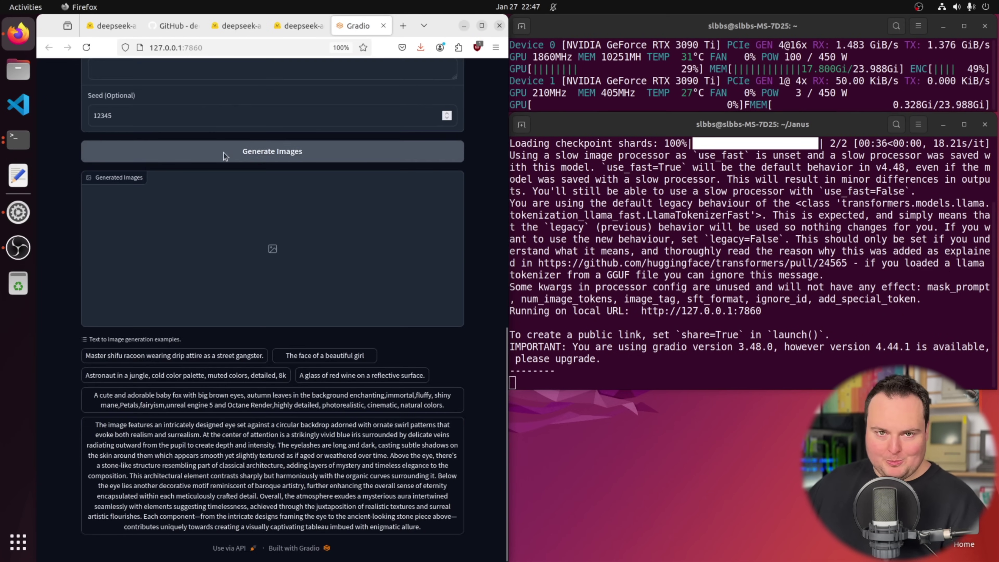
{"action": "scroll", "coordinate": [200, 136], "scroll_direction": "up", "scroll_amount": 10}
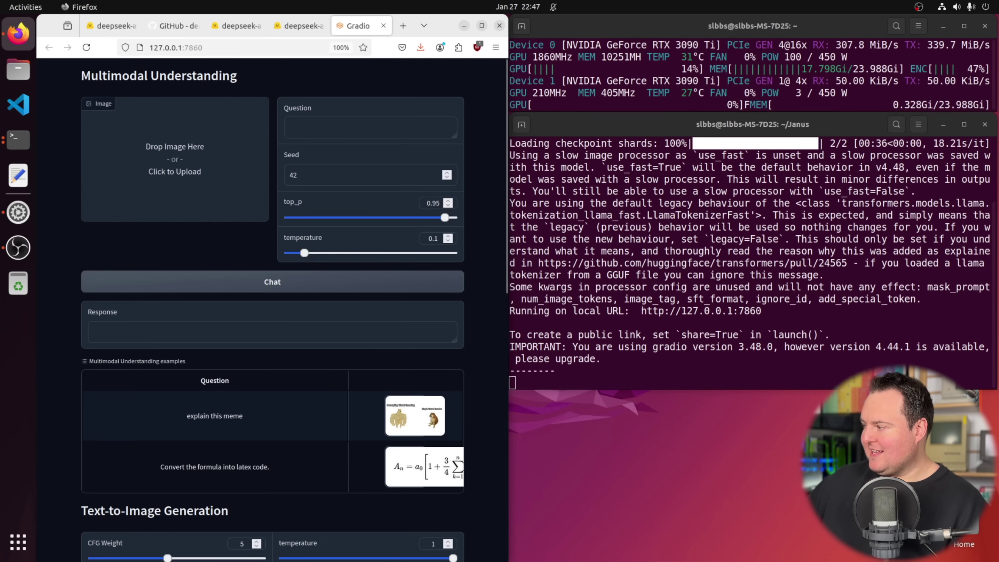
{"action": "left_click_drag", "start_coordinate": [632, 339], "coordinate": [163, 140]}
{"action": "left_click", "coordinate": [310, 125]}
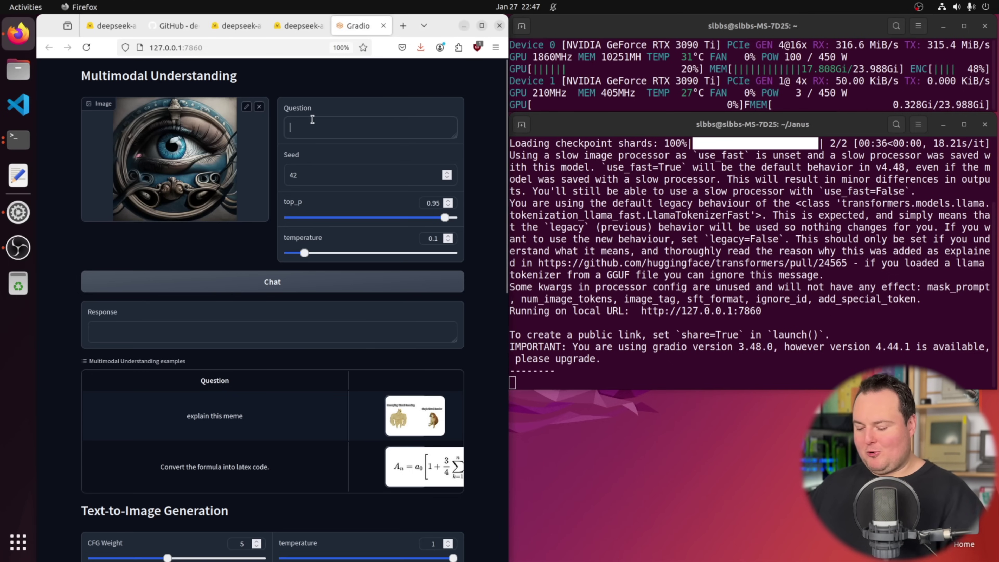
{"action": "type", "text": "what is this"}
{"action": "left_click", "coordinate": [279, 290]}
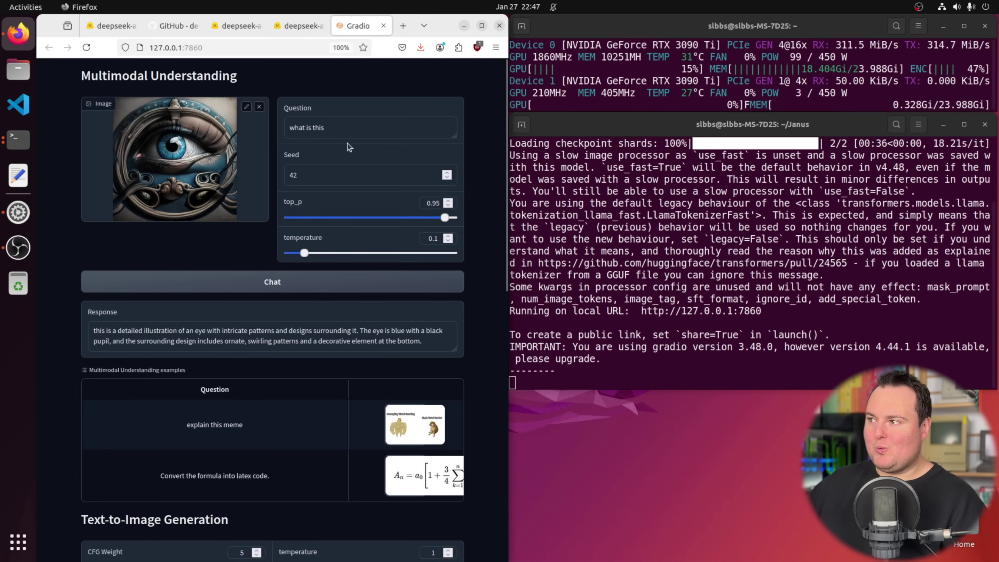
- Append ', please be specific' to the question and resend it
{"action": "left_click", "coordinate": [354, 132]}
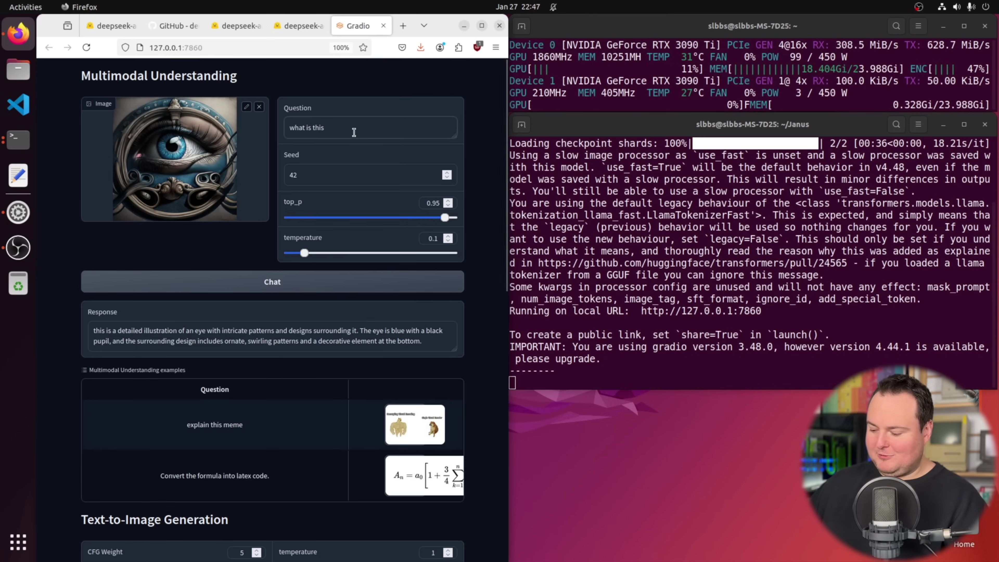
{"action": "type", "text": ", ple"}
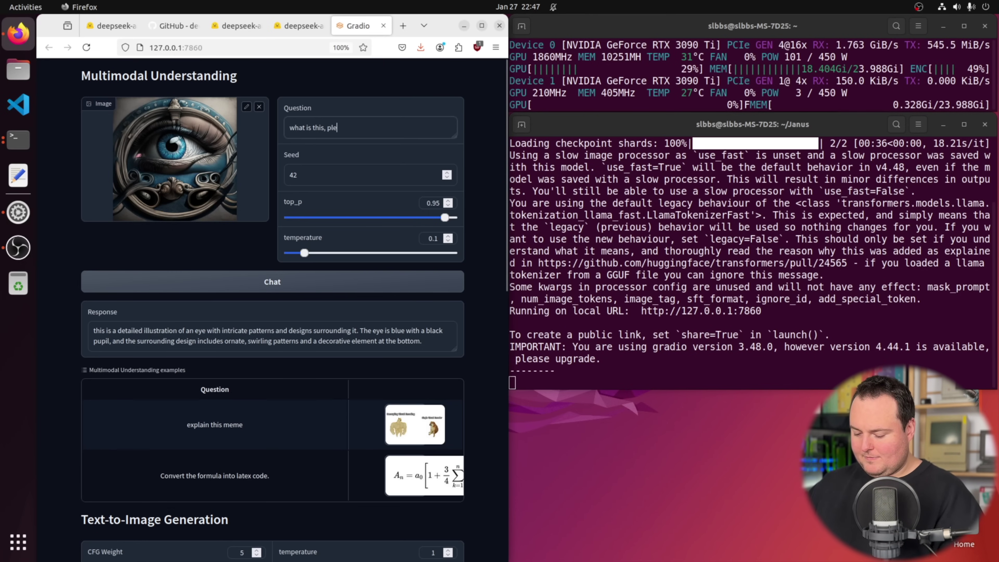
{"action": "type", "text": "ase be specific"}
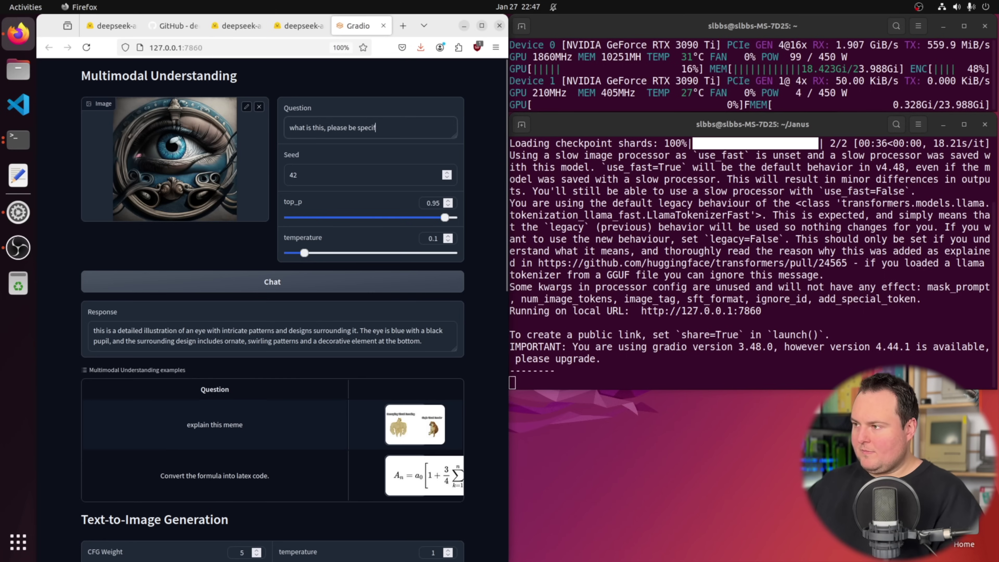
{"action": "left_click", "coordinate": [382, 282]}
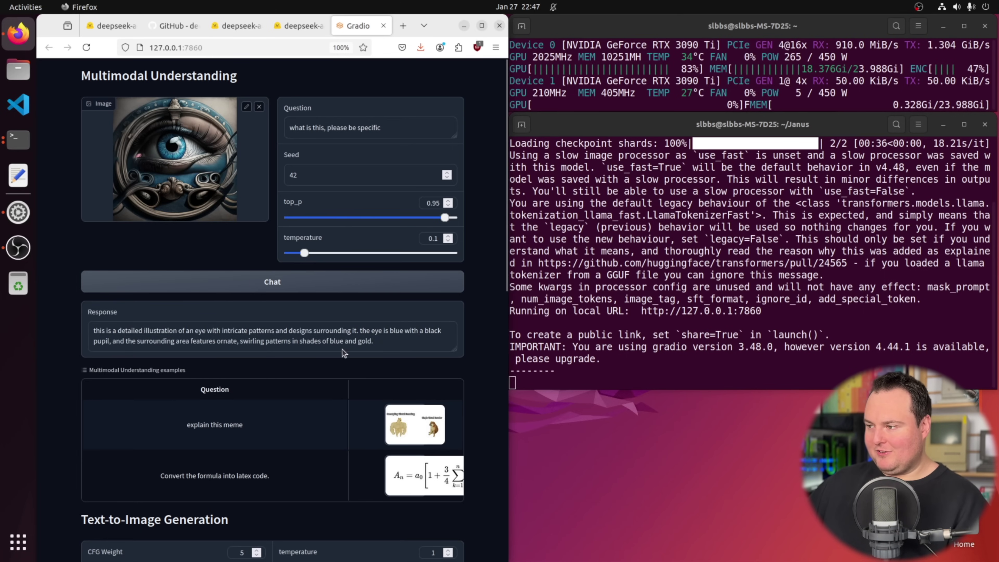
{"action": "scroll", "coordinate": [356, 338], "scroll_direction": "down", "scroll_amount": 5}
{"action": "scroll", "coordinate": [356, 339], "scroll_direction": "up", "scroll_amount": 5}
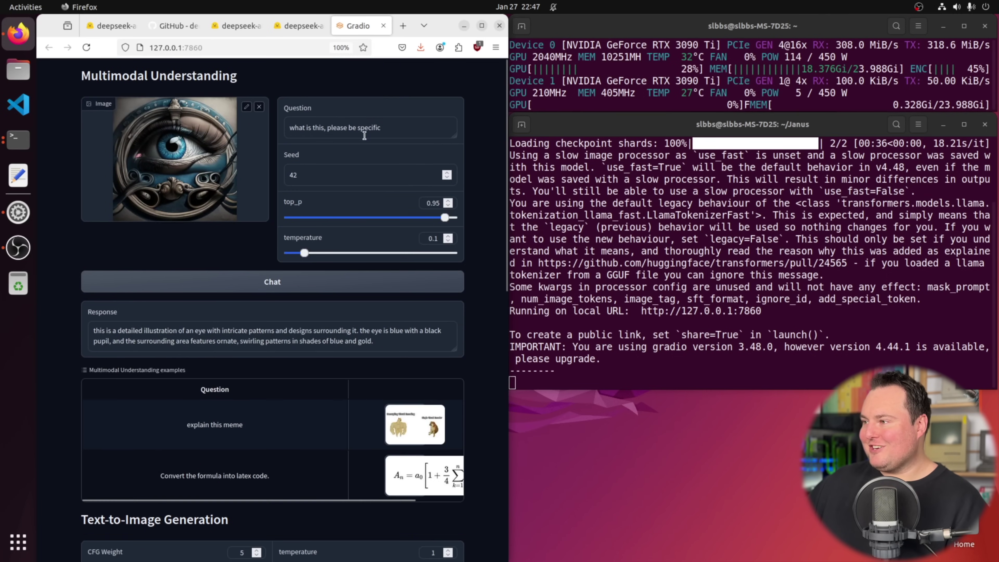
- Remove 'please be specific' and rerun the plain 'what is this' question
{"action": "left_click", "coordinate": [381, 127]}
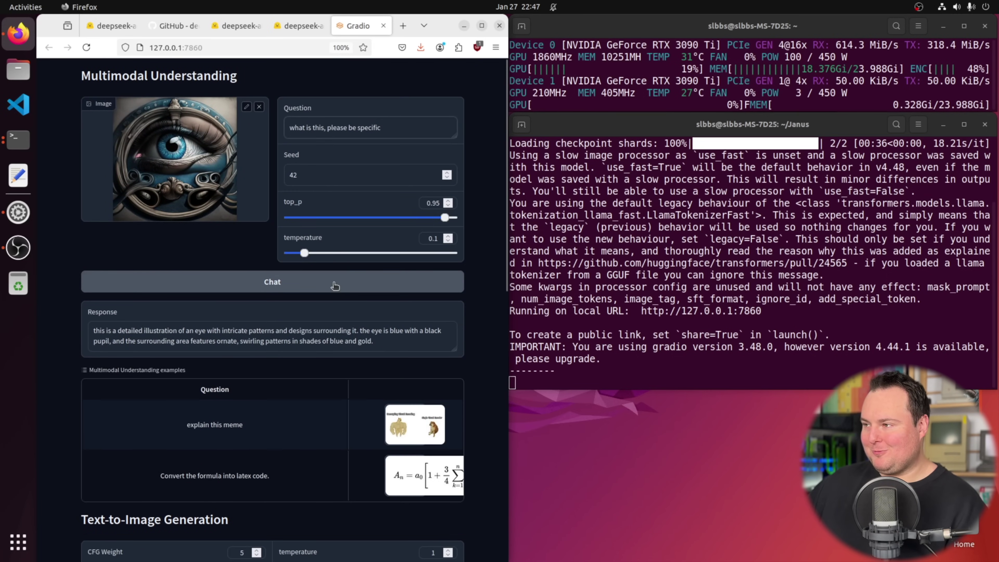
{"action": "left_click_drag", "start_coordinate": [390, 128], "coordinate": [327, 128]}
{"action": "key", "text": "BackSpace"}
{"action": "key", "text": "BackSpace"}
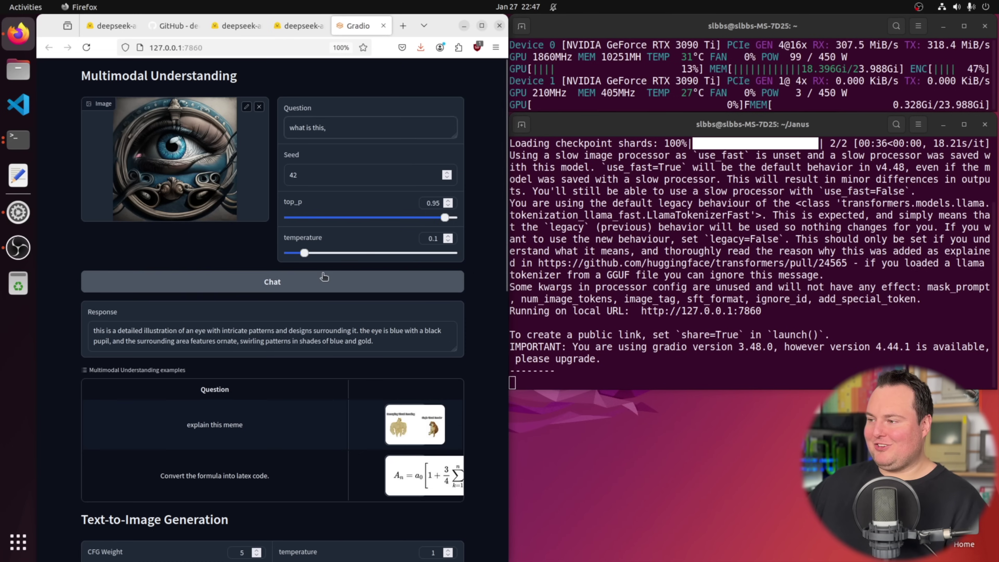
{"action": "left_click", "coordinate": [275, 280]}
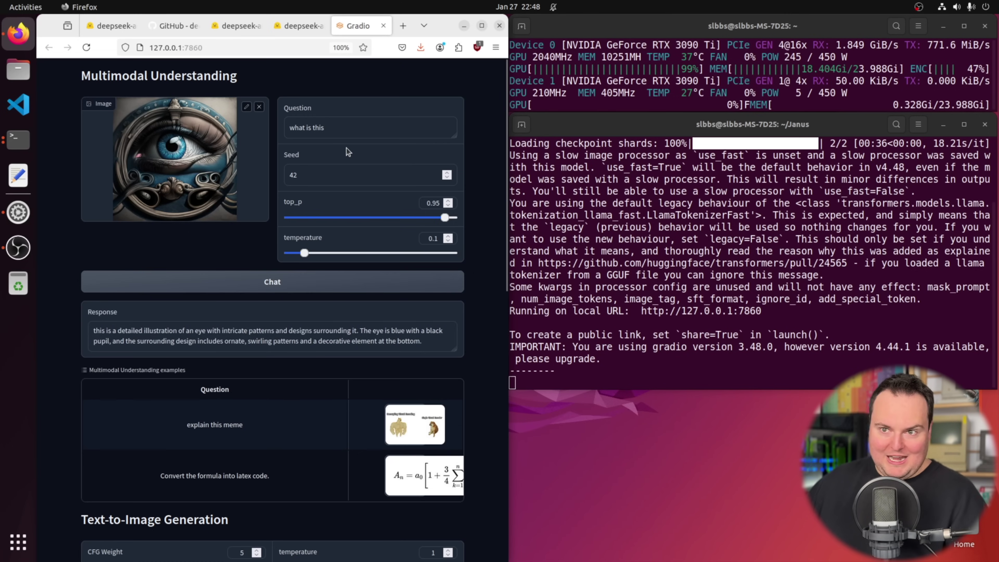
{"action": "scroll", "coordinate": [219, 163], "scroll_direction": "down", "scroll_amount": 3}
{"action": "scroll", "coordinate": [212, 168], "scroll_direction": "up", "scroll_amount": 3}
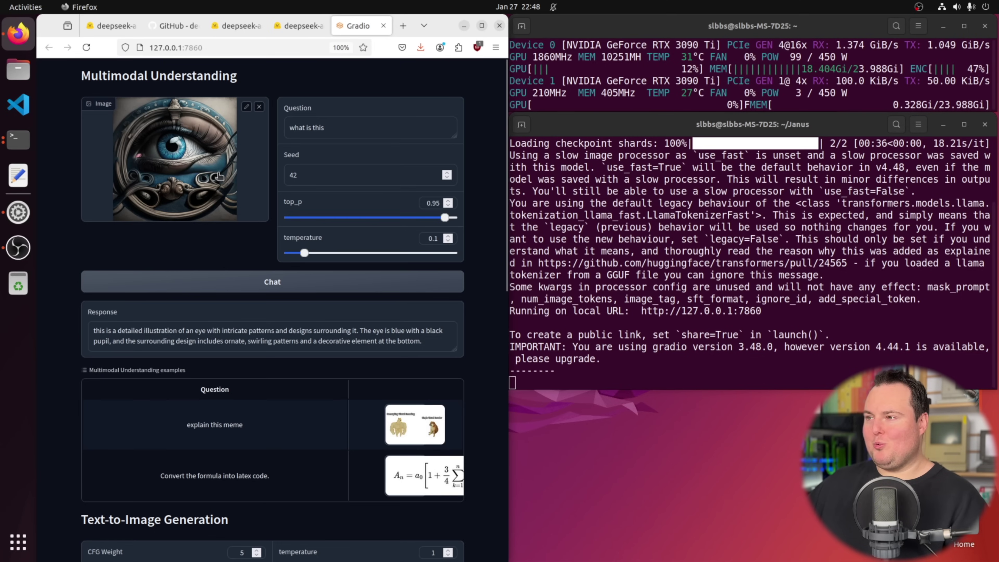
- Generate images from the prompt 'a sports car driving on the las vegas strip'
{"action": "scroll", "coordinate": [277, 179], "scroll_direction": "down", "scroll_amount": 1}
{"action": "scroll", "coordinate": [233, 228], "scroll_direction": "down", "scroll_amount": 8}
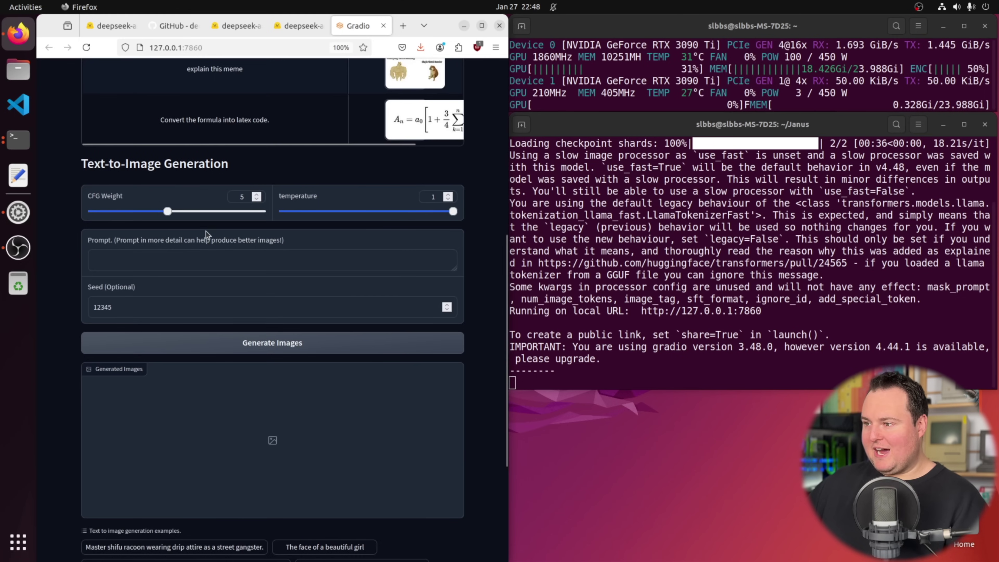
{"action": "left_click", "coordinate": [177, 261]}
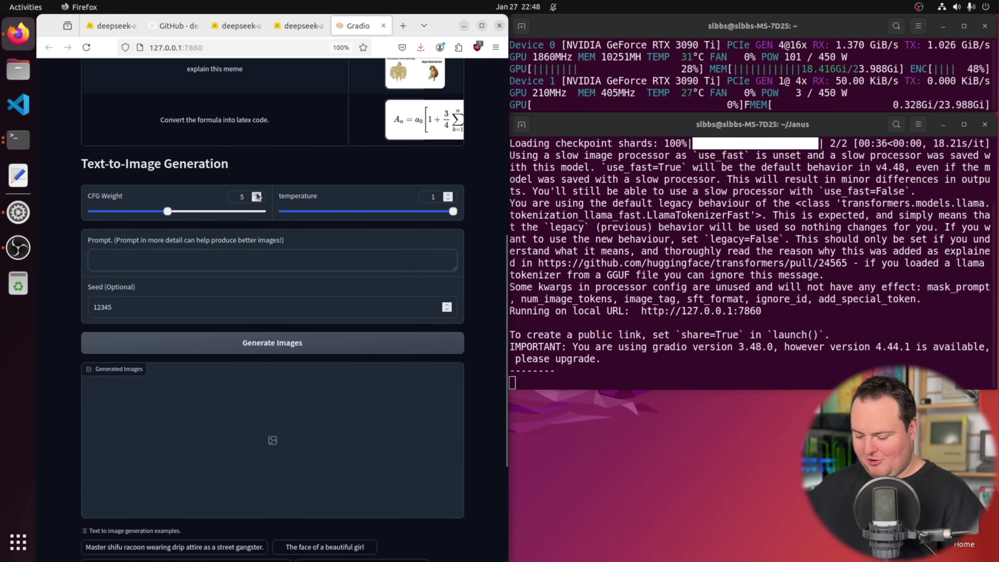
{"action": "type", "text": "a sports car driving on the las vegas strip"}
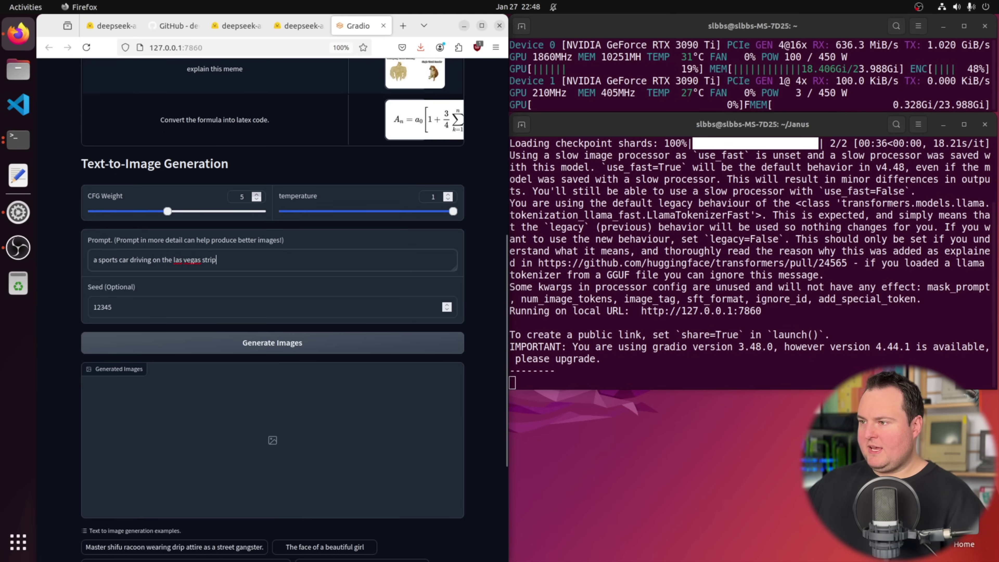
{"action": "left_click", "coordinate": [262, 344]}
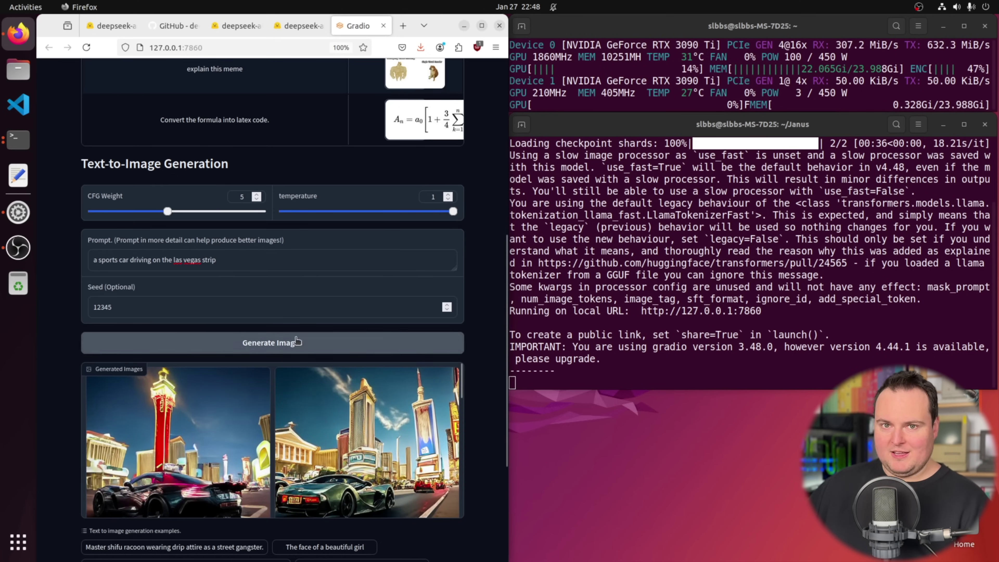
- Preview each of the five generated Las Vegas sports-car images
{"action": "scroll", "coordinate": [306, 334], "scroll_direction": "down", "scroll_amount": 2}
{"action": "scroll", "coordinate": [307, 335], "scroll_direction": "down", "scroll_amount": 3}
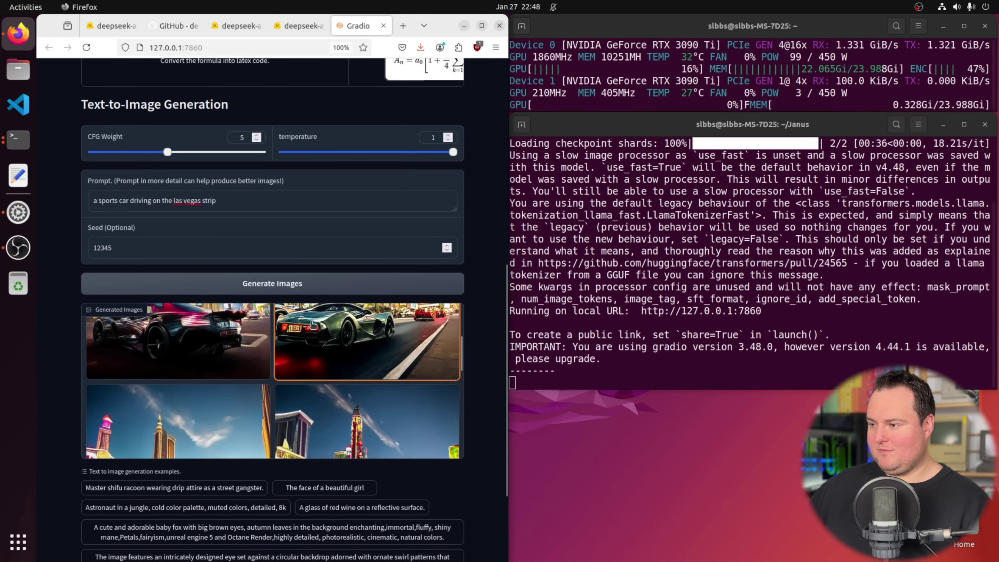
{"action": "left_click", "coordinate": [311, 328]}
{"action": "key", "text": "Escape"}
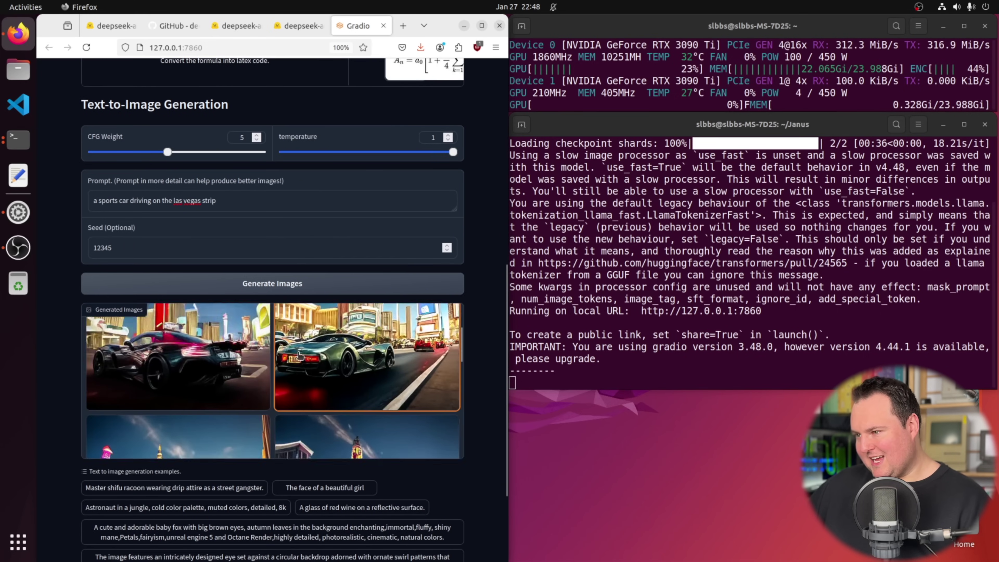
{"action": "left_click", "coordinate": [223, 370]}
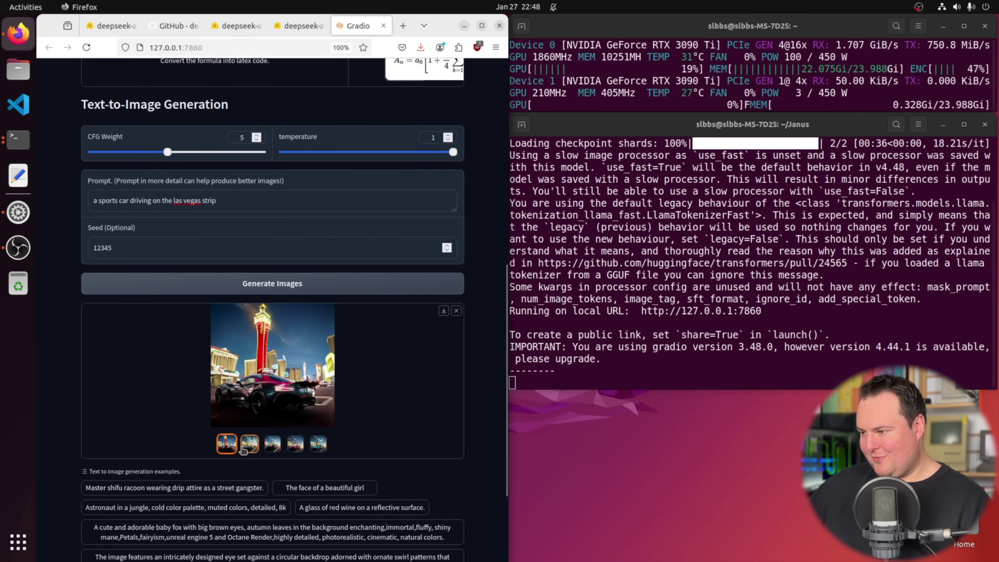
{"action": "left_click", "coordinate": [252, 448]}
{"action": "left_click", "coordinate": [272, 444]}
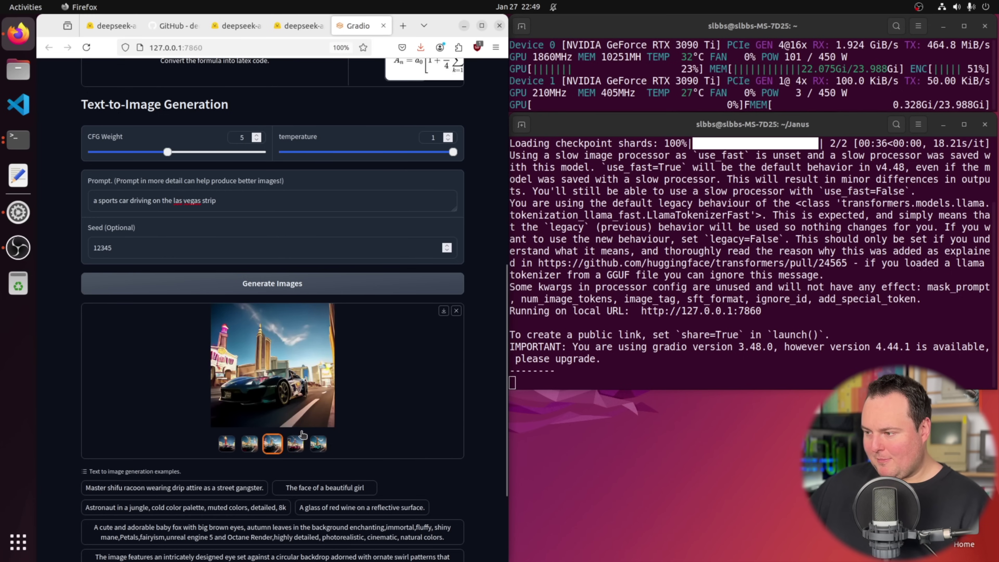
{"action": "left_click", "coordinate": [295, 443]}
{"action": "left_click", "coordinate": [318, 444]}
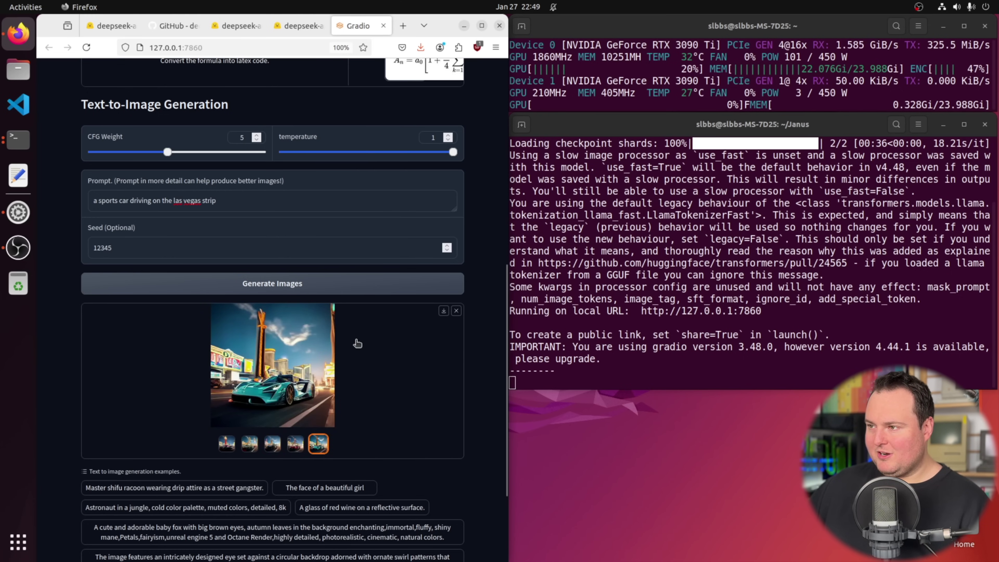
- Load the ornate-eye description example into the prompt
{"action": "scroll", "coordinate": [357, 344], "scroll_direction": "down", "scroll_amount": 3}
{"action": "left_click", "coordinate": [168, 456]}
{"action": "scroll", "coordinate": [240, 290], "scroll_direction": "up", "scroll_amount": 4}
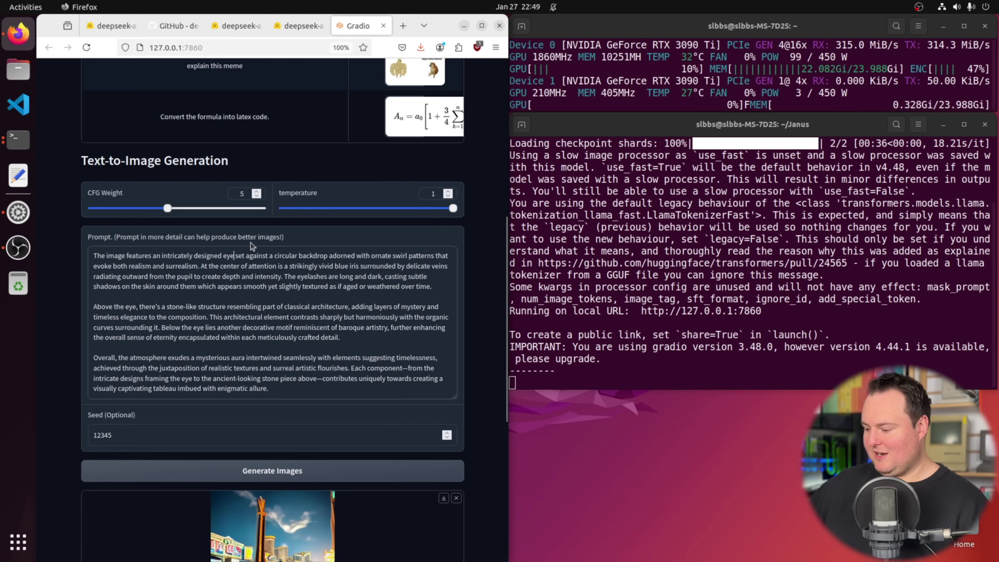
- Replace 'eye' with 'sports car' in the eye prompt and generate images
{"action": "key", "text": "BackSpace"}
{"action": "key", "text": "BackSpace"}
{"action": "key", "text": "BackSpace"}
{"action": "type", "text": "sports car"}
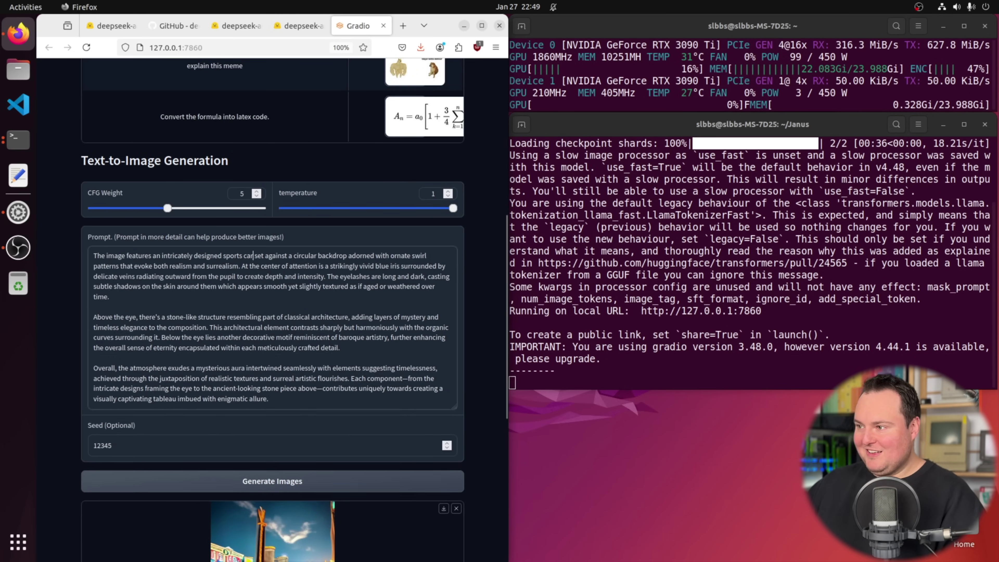
{"action": "left_click", "coordinate": [325, 471]}
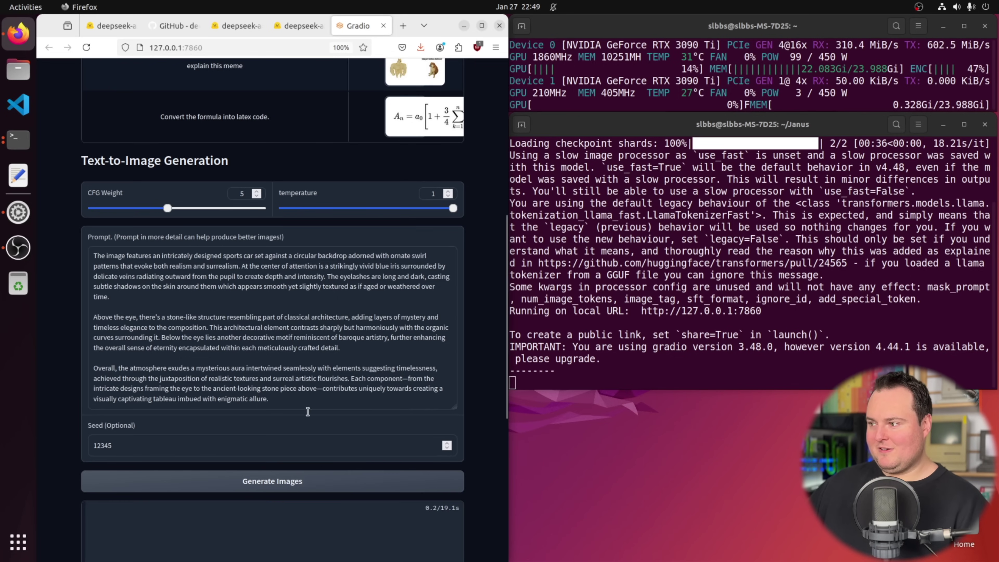
{"action": "scroll", "coordinate": [414, 182], "scroll_direction": "down", "scroll_amount": 5}
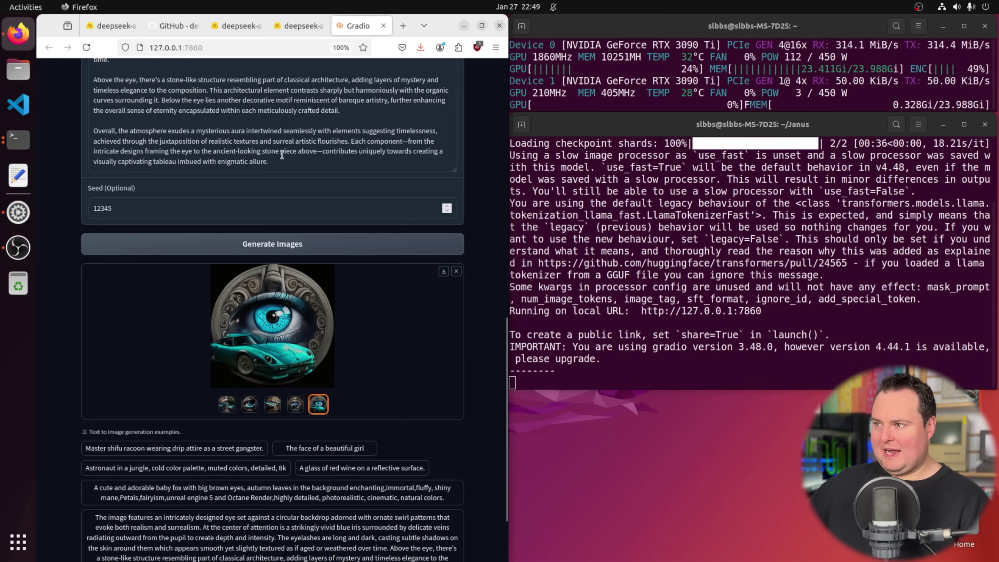
{"action": "scroll", "coordinate": [219, 177], "scroll_direction": "up", "scroll_amount": 3}
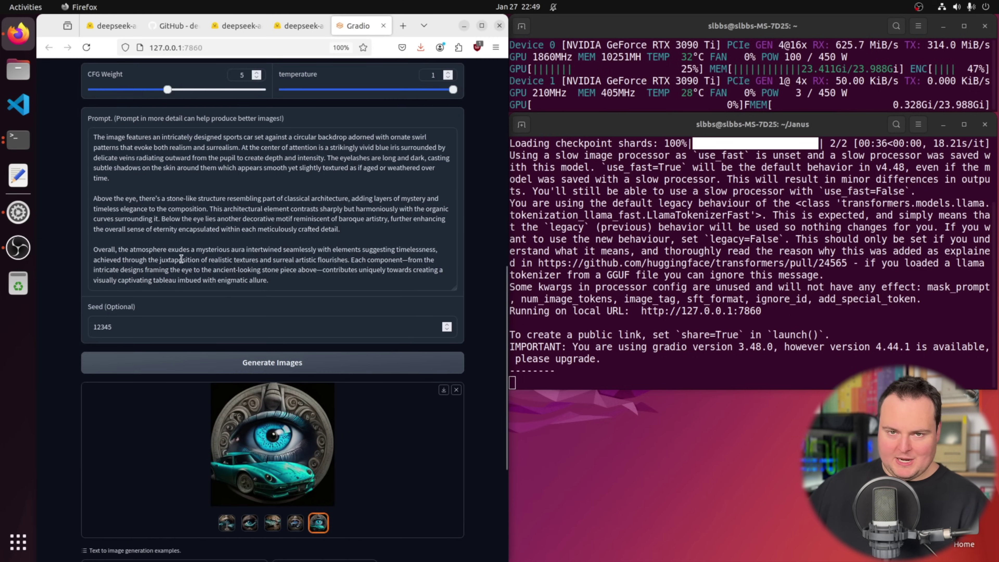
{"action": "scroll", "coordinate": [236, 307], "scroll_direction": "down", "scroll_amount": 3}
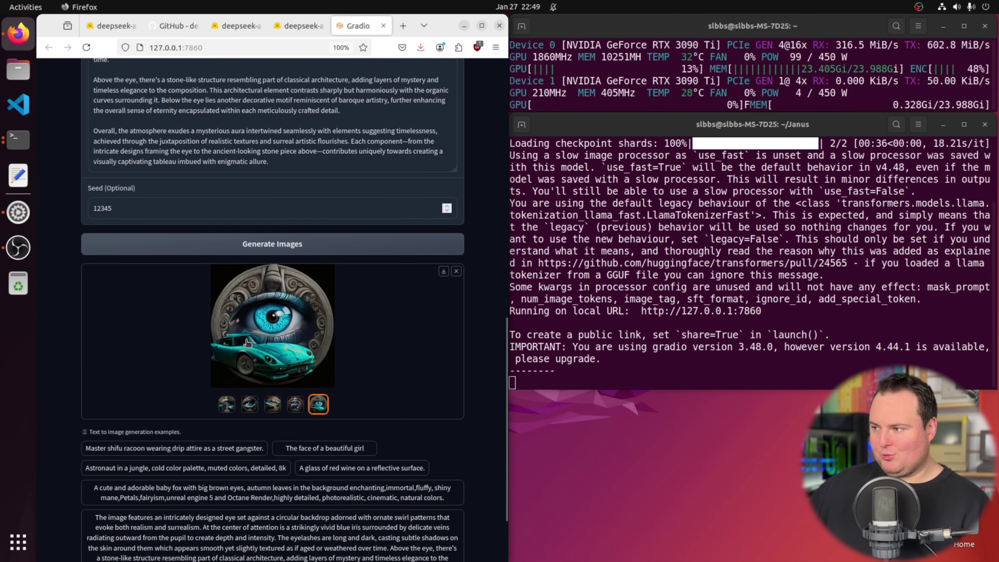
- View the five eye-and-sports-car images one by one, ending on the fifth
{"action": "left_click", "coordinate": [231, 408]}
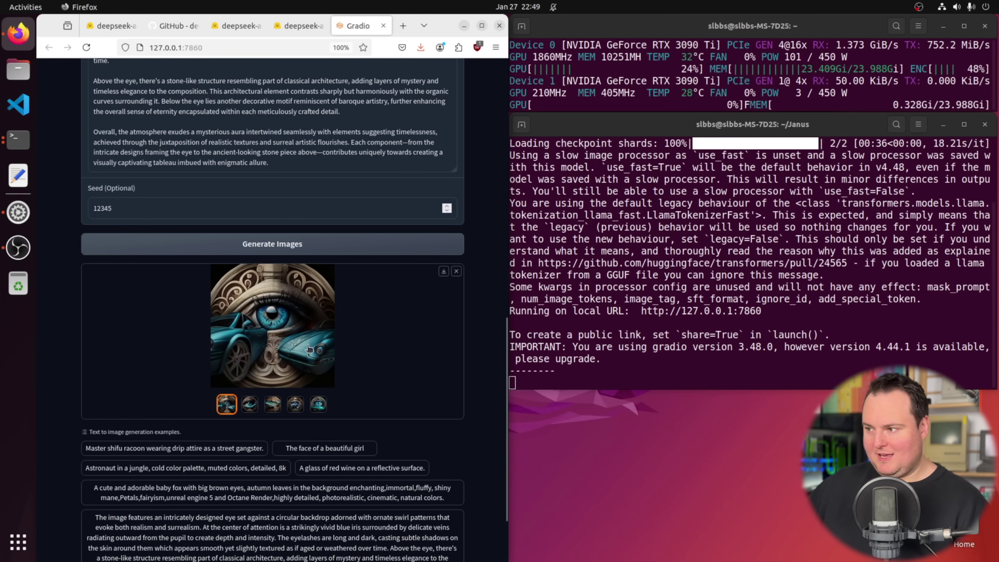
{"action": "left_click", "coordinate": [313, 351]}
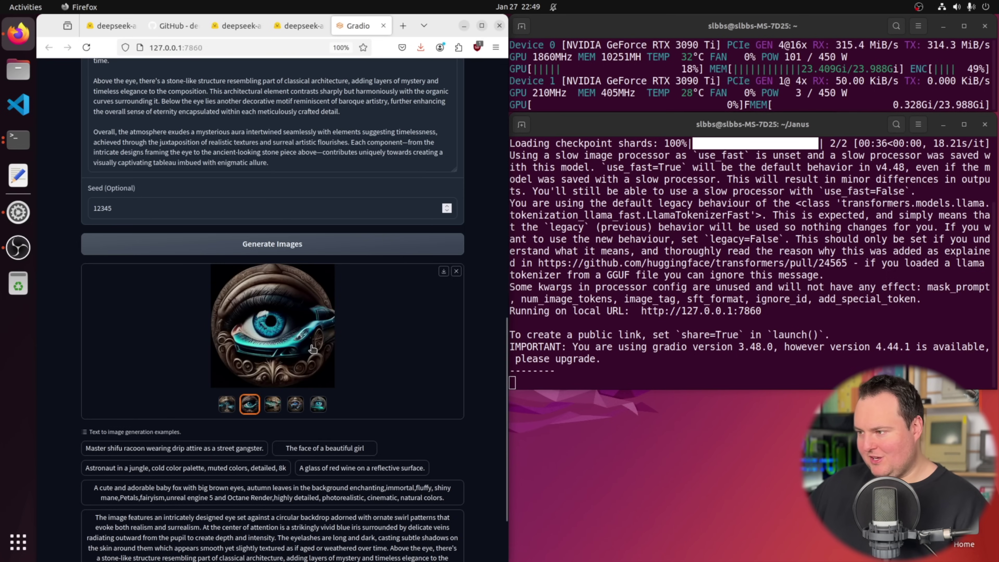
{"action": "left_click", "coordinate": [283, 363]}
{"action": "left_click", "coordinate": [291, 334]}
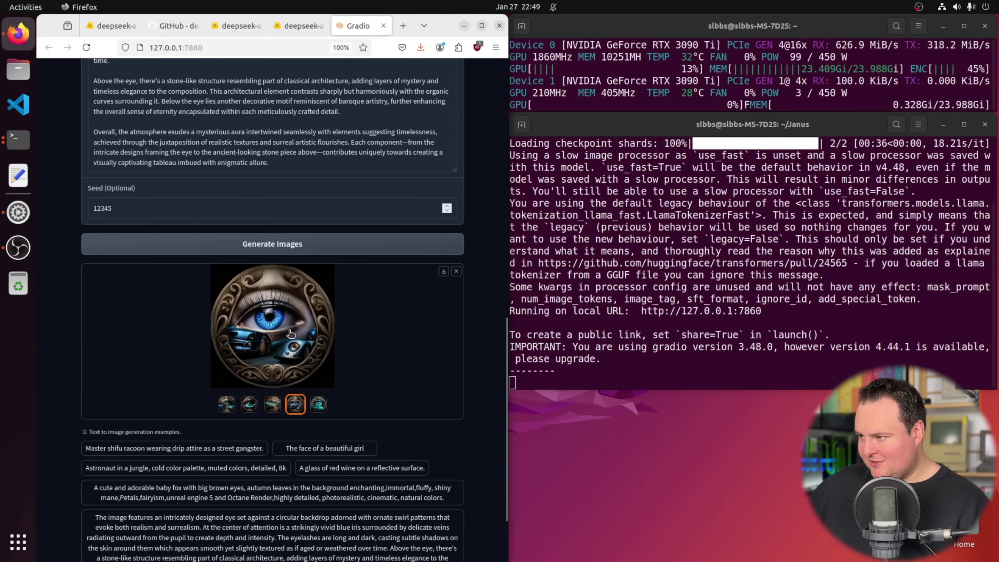
{"action": "left_click", "coordinate": [311, 337]}
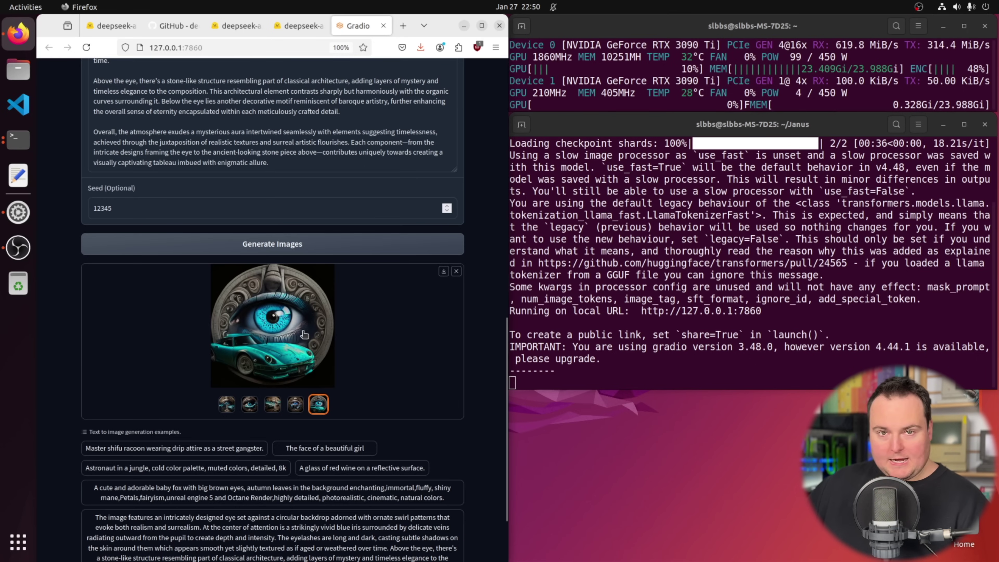
- Save the fifth image as image.png on the Desktop, replacing the existing file
{"action": "right_click", "coordinate": [303, 311]}
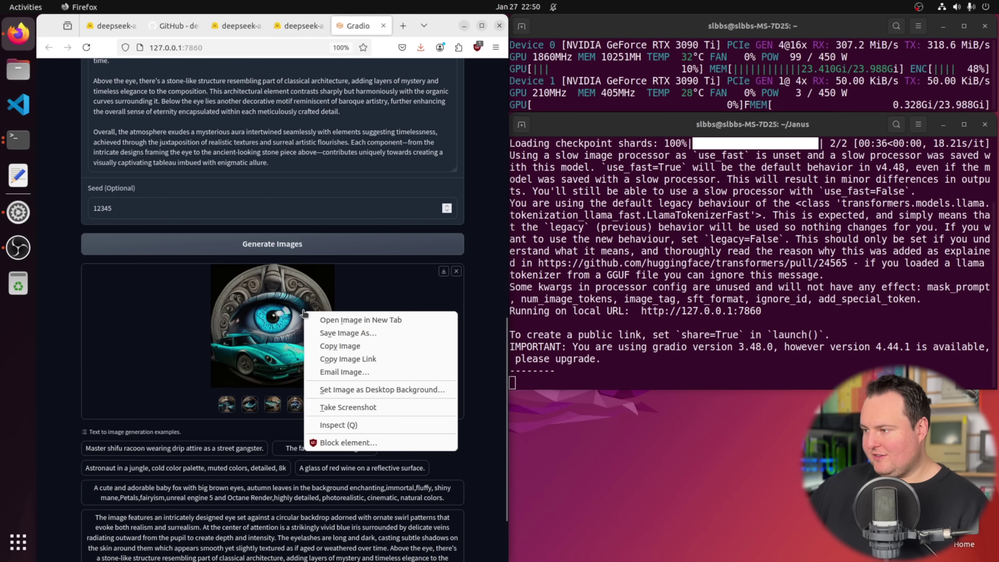
{"action": "left_click", "coordinate": [319, 336]}
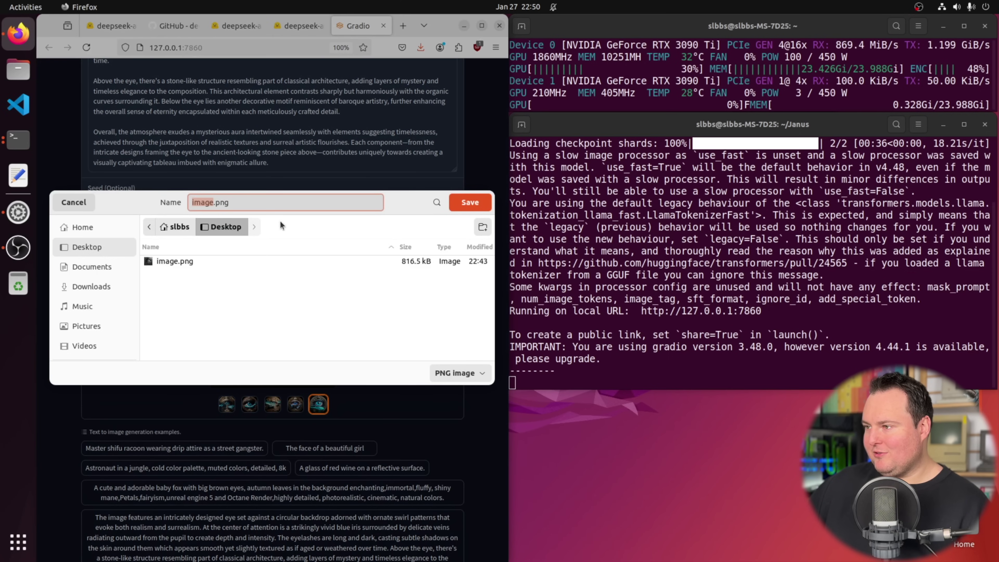
{"action": "left_click", "coordinate": [474, 204]}
{"action": "left_click", "coordinate": [326, 316]}
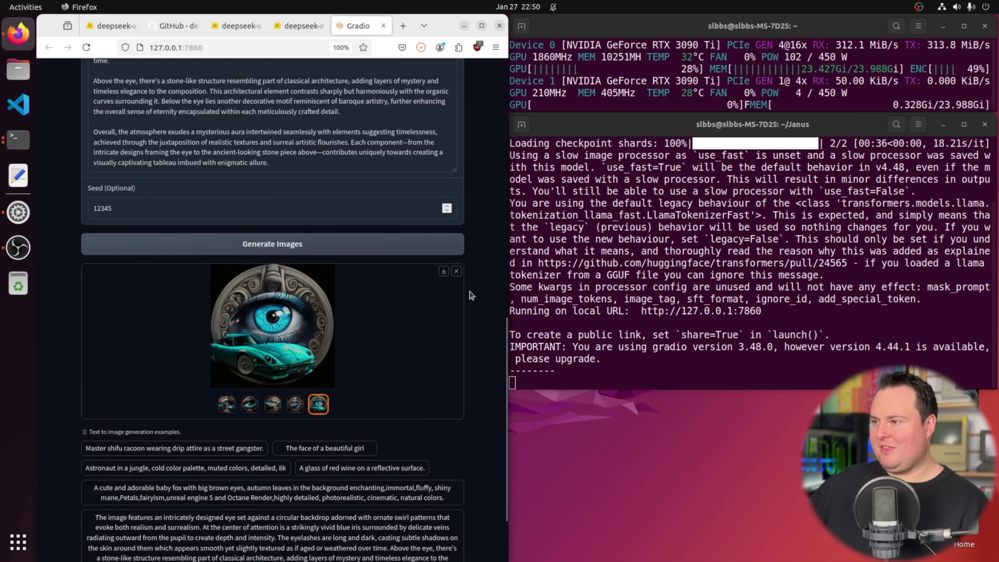
- Swap the old eye image in the Image box for the new image.png
{"action": "scroll", "coordinate": [473, 294], "scroll_direction": "up", "scroll_amount": 10}
{"action": "scroll", "coordinate": [473, 293], "scroll_direction": "up", "scroll_amount": 3}
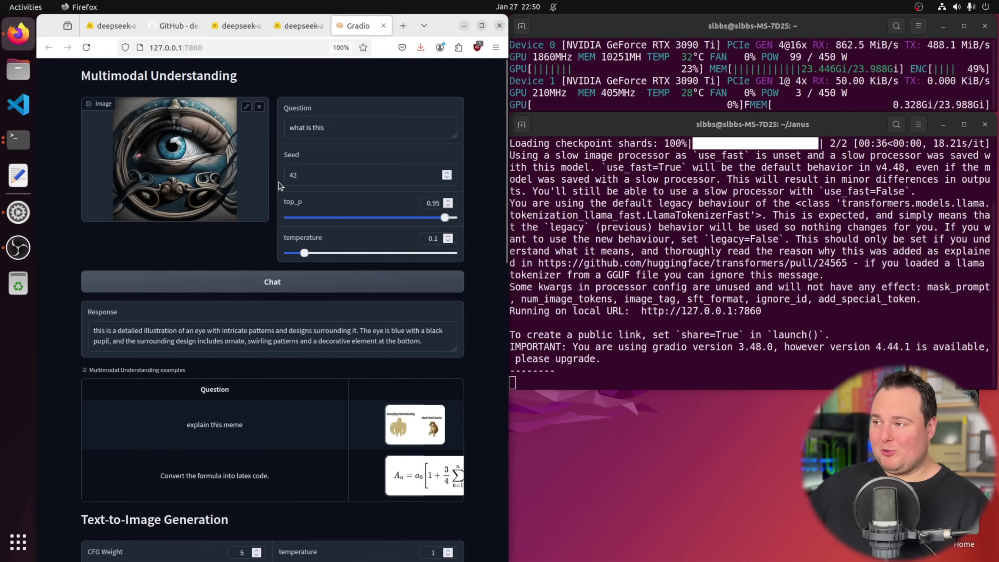
{"action": "left_click", "coordinate": [259, 107]}
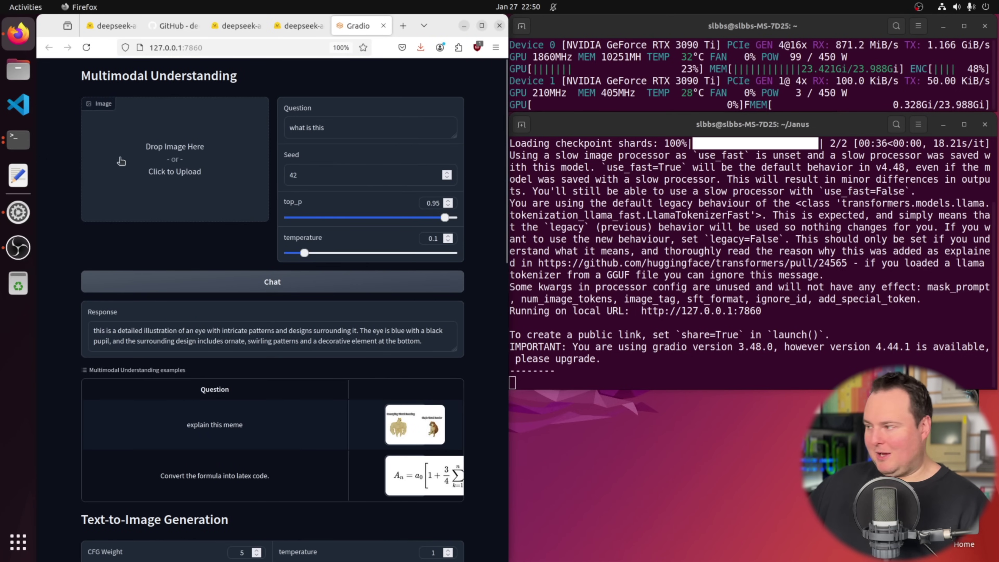
{"action": "left_click_drag", "start_coordinate": [345, 209], "coordinate": [174, 176]}
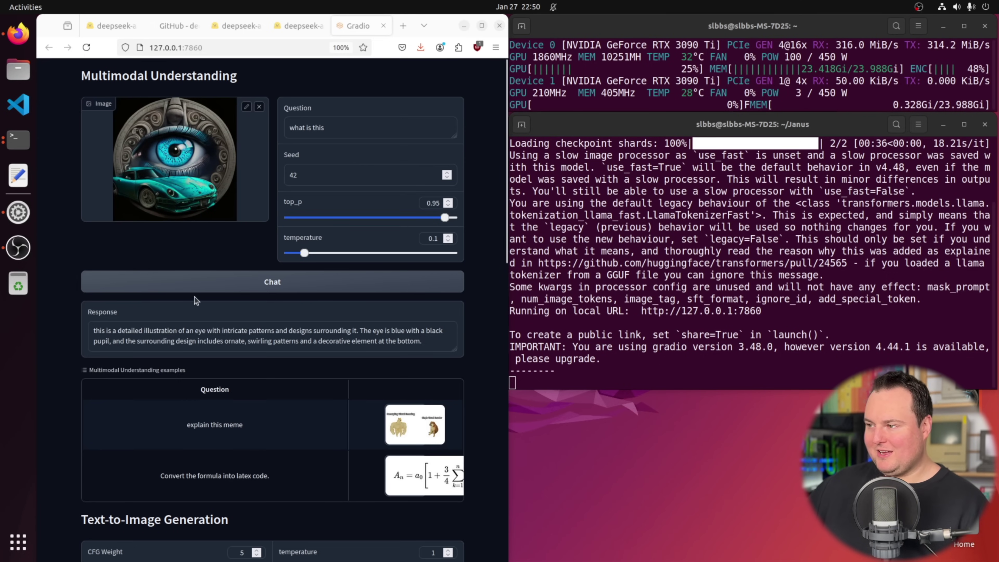
- Ask about the image, resend with 'please be specific', then append a side question about a piston's purpose
{"action": "left_click", "coordinate": [229, 286]}
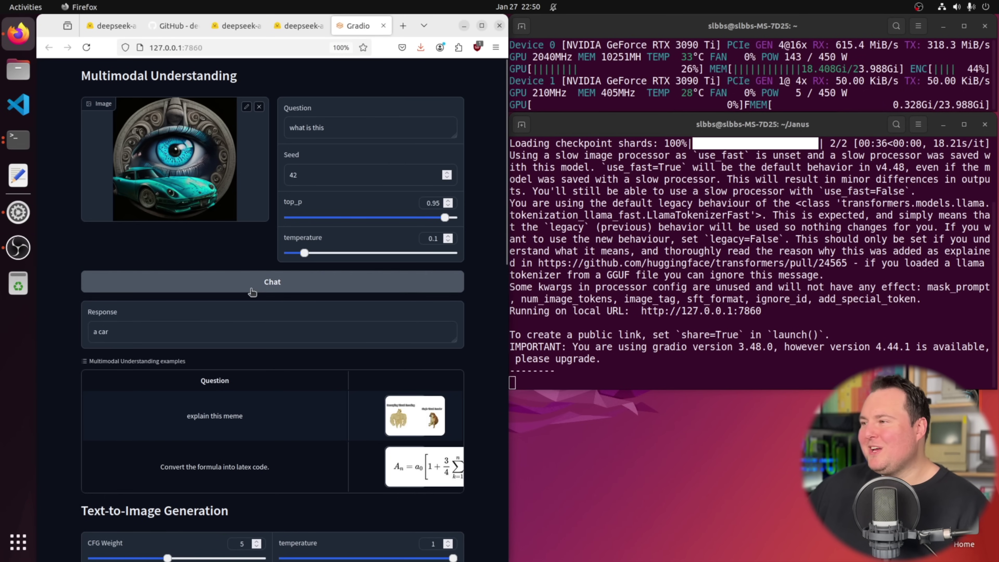
{"action": "double_click", "coordinate": [328, 129]}
{"action": "triple_click", "coordinate": [327, 129]}
{"action": "left_click", "coordinate": [331, 128]}
{"action": "type", "text": "please be specific"}
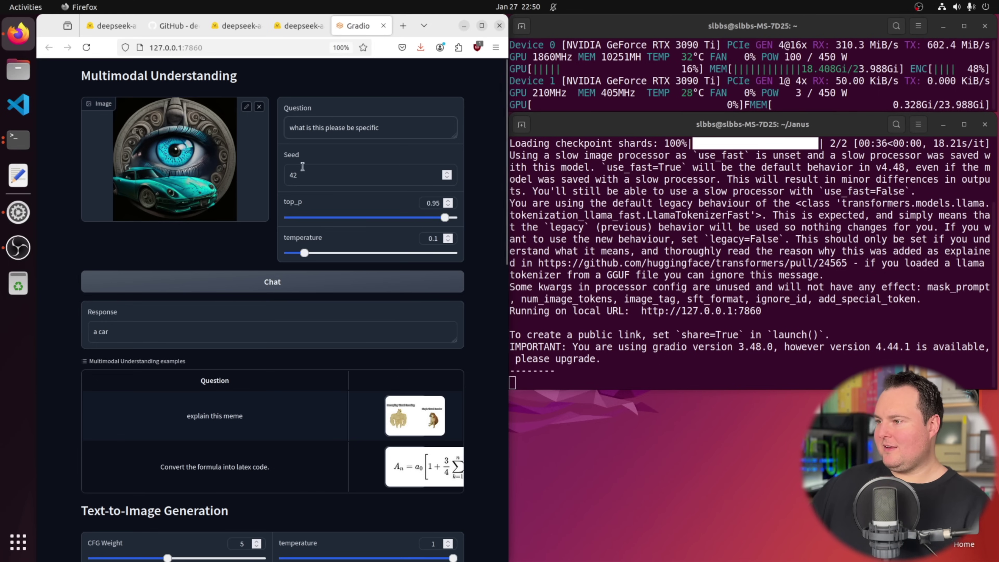
{"action": "left_click", "coordinate": [302, 291]}
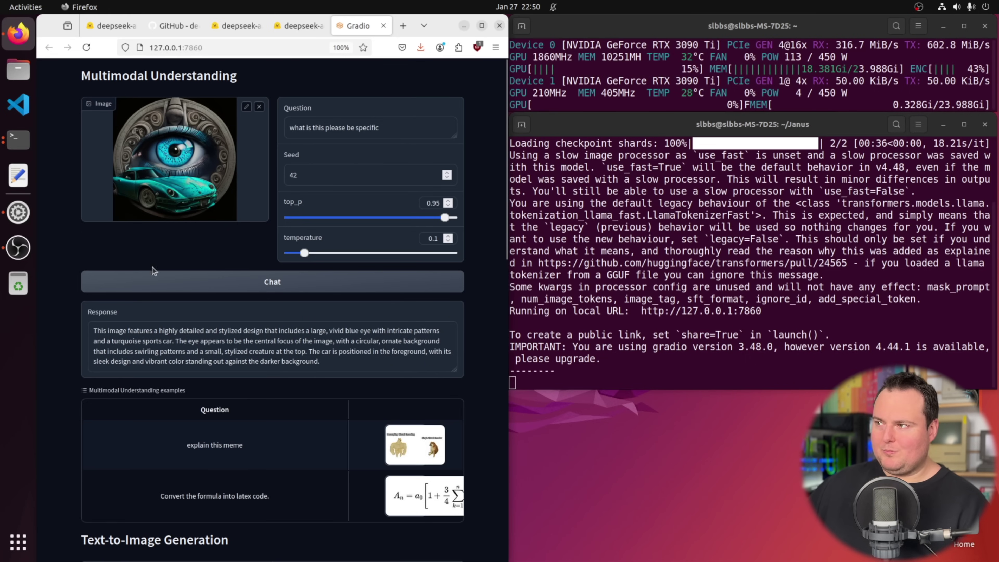
{"action": "left_click", "coordinate": [386, 127]}
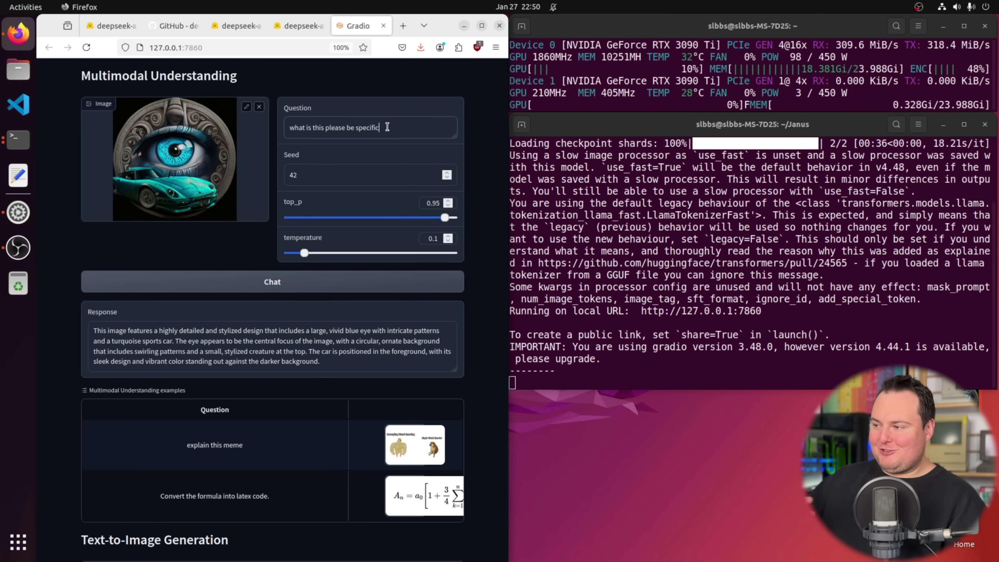
{"action": "type", "text": ", also side note can yo"}
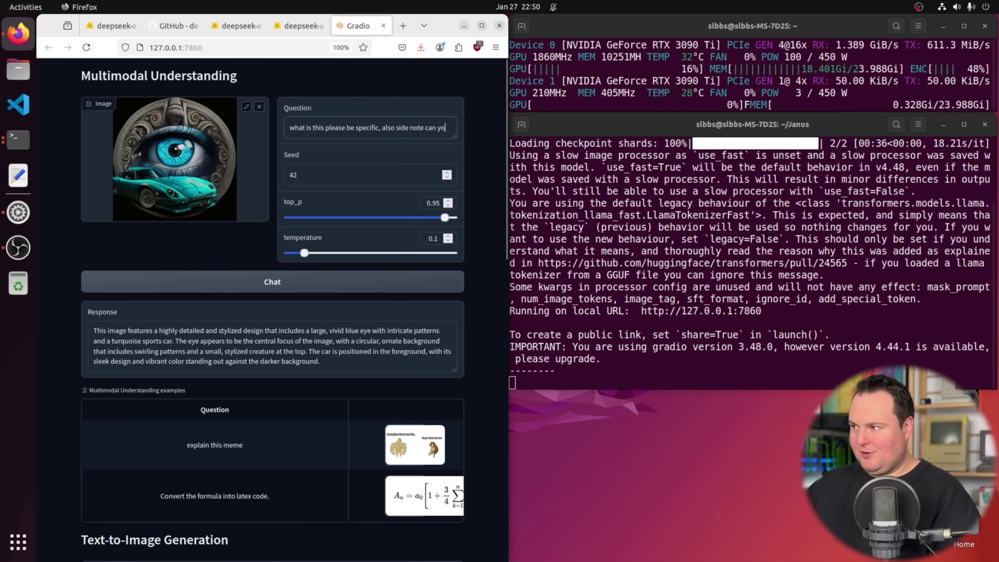
{"action": "type", "text": "u ty"}
{"action": "type", "text": "ll me about the purpose of a pis"}
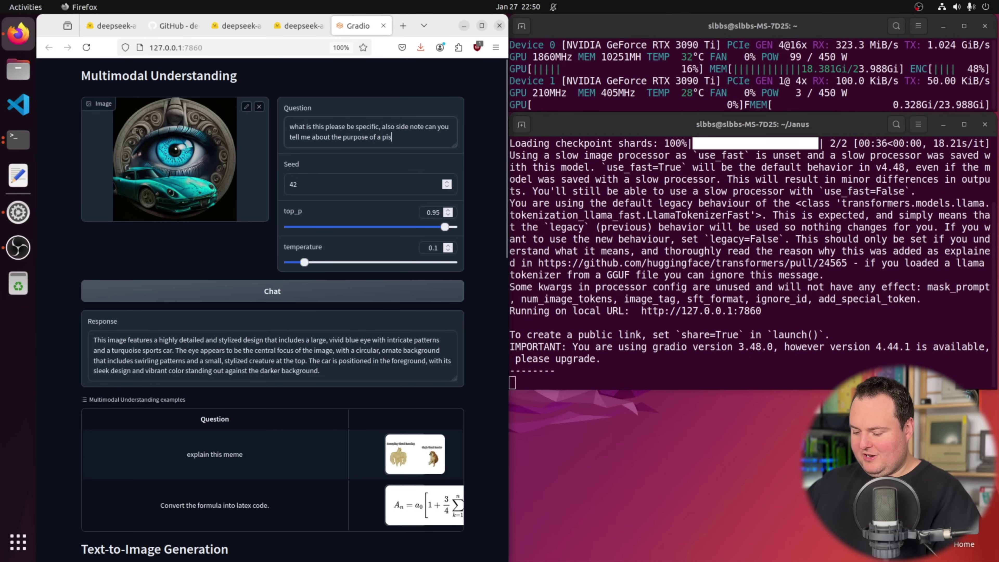
{"action": "type", "text": "ton in a cylinder"}
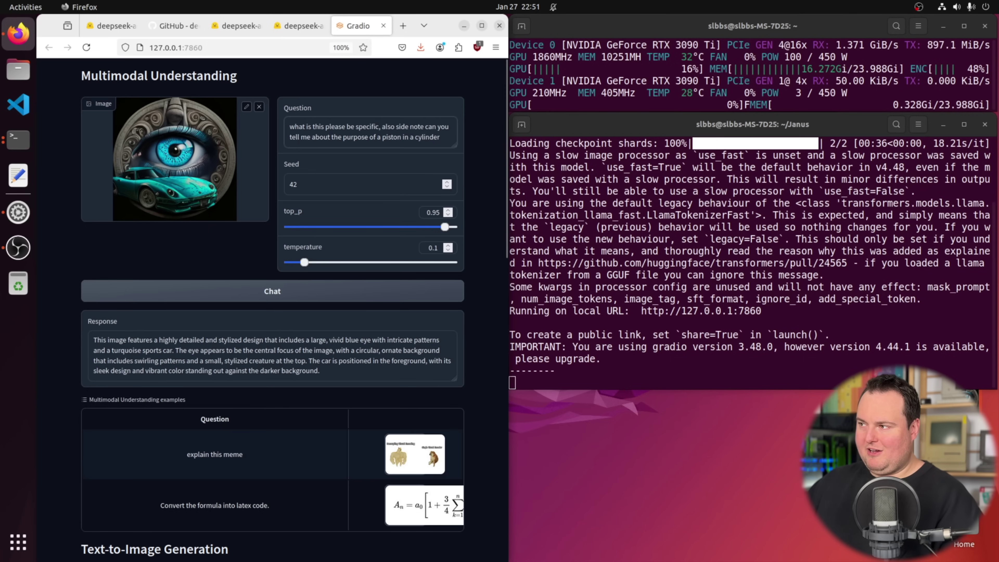
- Ask about the image and a piston's purpose, then ask again at temperature 1
{"action": "left_click", "coordinate": [270, 296]}
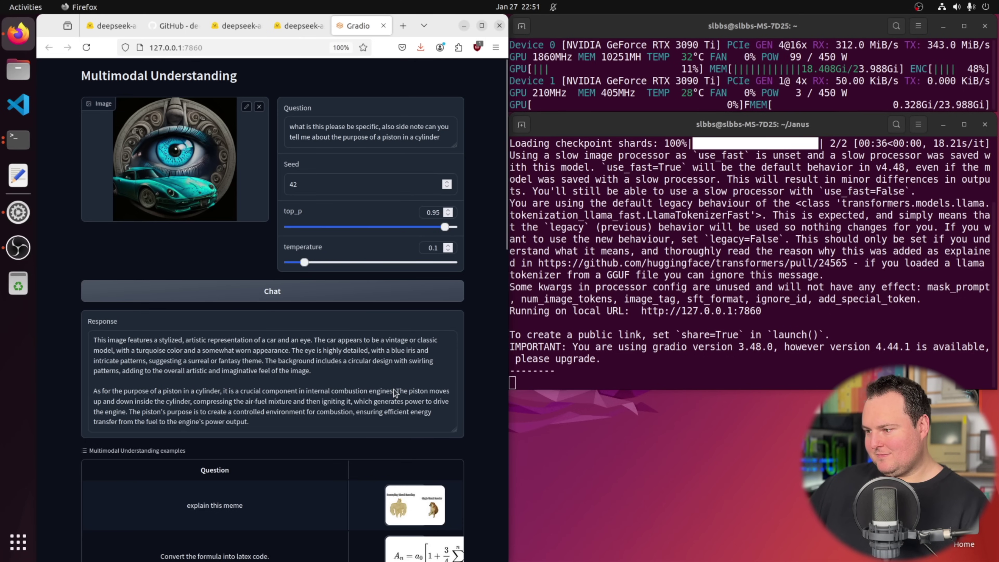
{"action": "left_click_drag", "start_coordinate": [283, 420], "coordinate": [83, 391]}
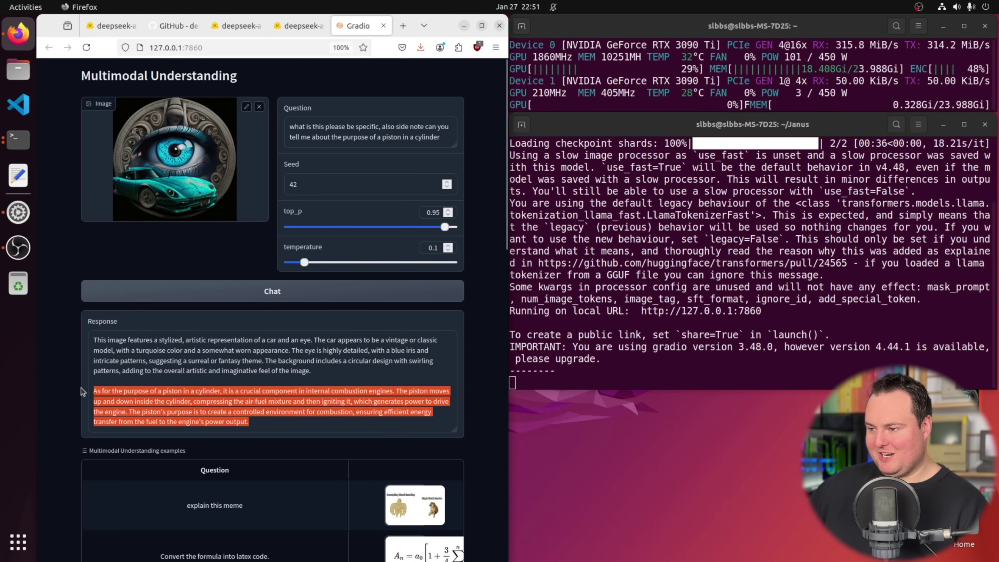
{"action": "left_click", "coordinate": [284, 373]}
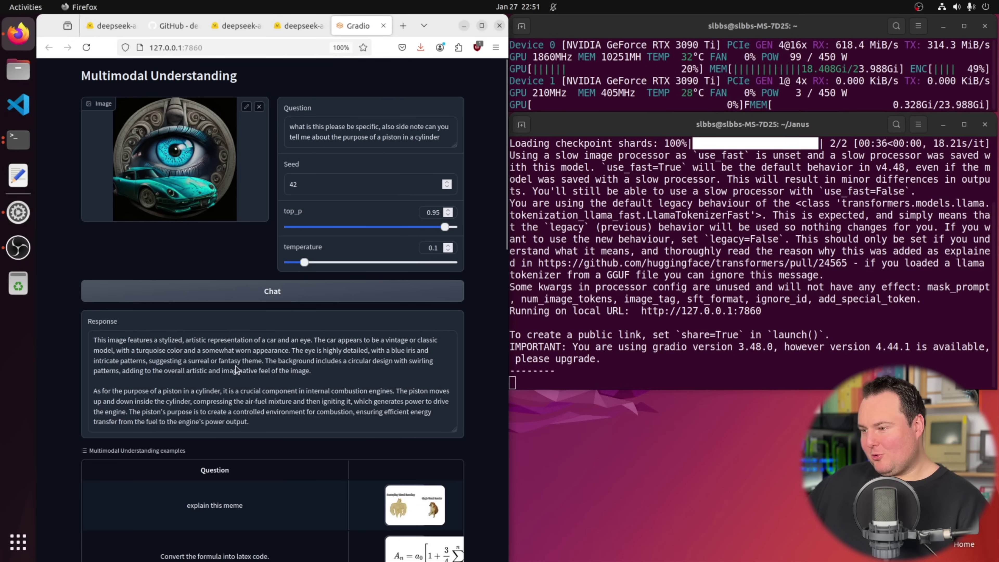
{"action": "left_click_drag", "start_coordinate": [312, 262], "coordinate": [465, 258]}
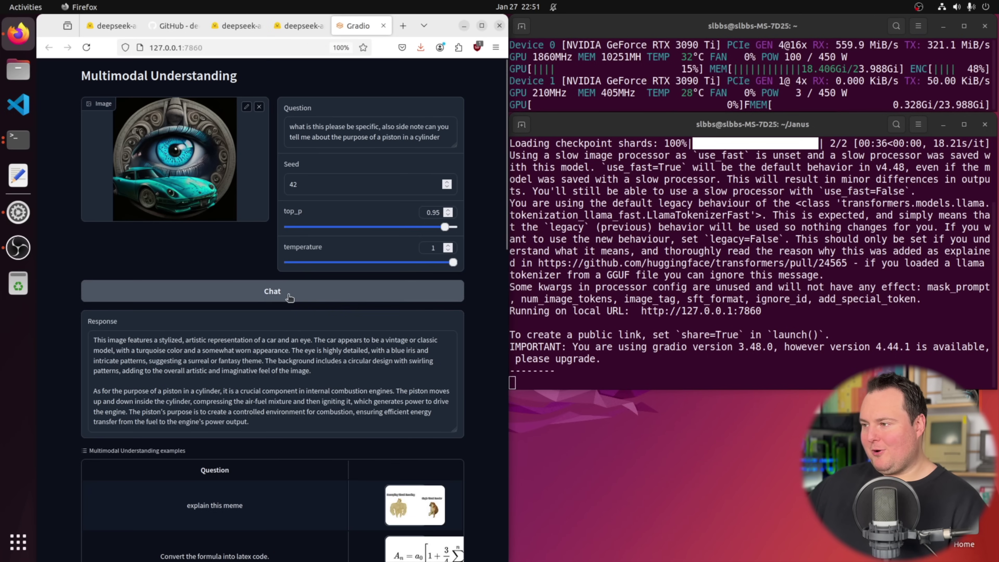
{"action": "left_click", "coordinate": [315, 292]}
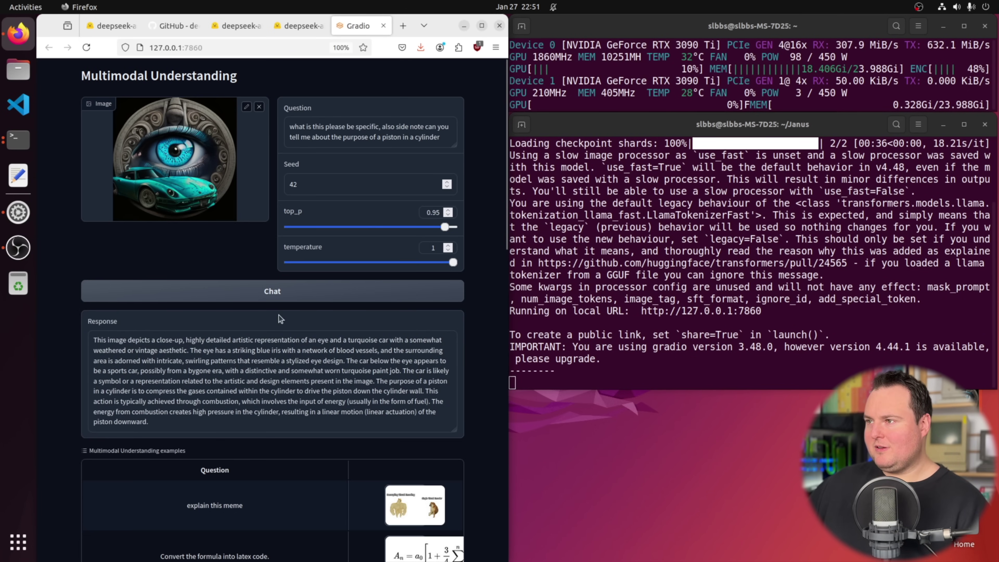
- Delete the old prompt from the Text-to-Image Generation prompt field
{"action": "scroll", "coordinate": [253, 301], "scroll_direction": "down", "scroll_amount": 10}
{"action": "scroll", "coordinate": [252, 289], "scroll_direction": "down", "scroll_amount": 1}
{"action": "scroll", "coordinate": [245, 282], "scroll_direction": "down", "scroll_amount": 4}
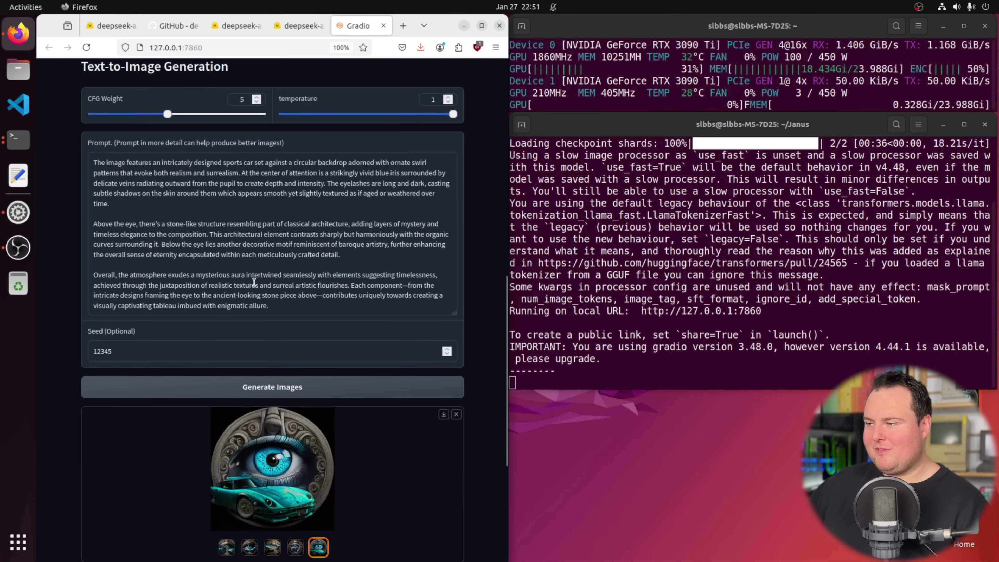
{"action": "left_click_drag", "start_coordinate": [274, 302], "coordinate": [35, 114]}
{"action": "key", "text": "BackSpace"}
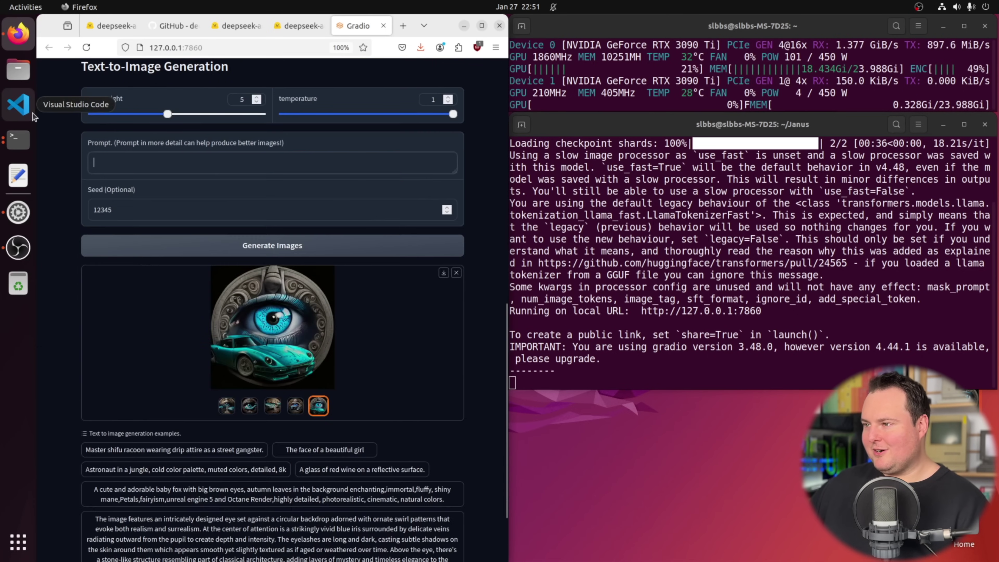
{"action": "scroll", "coordinate": [323, 186], "scroll_direction": "up", "scroll_amount": 3}
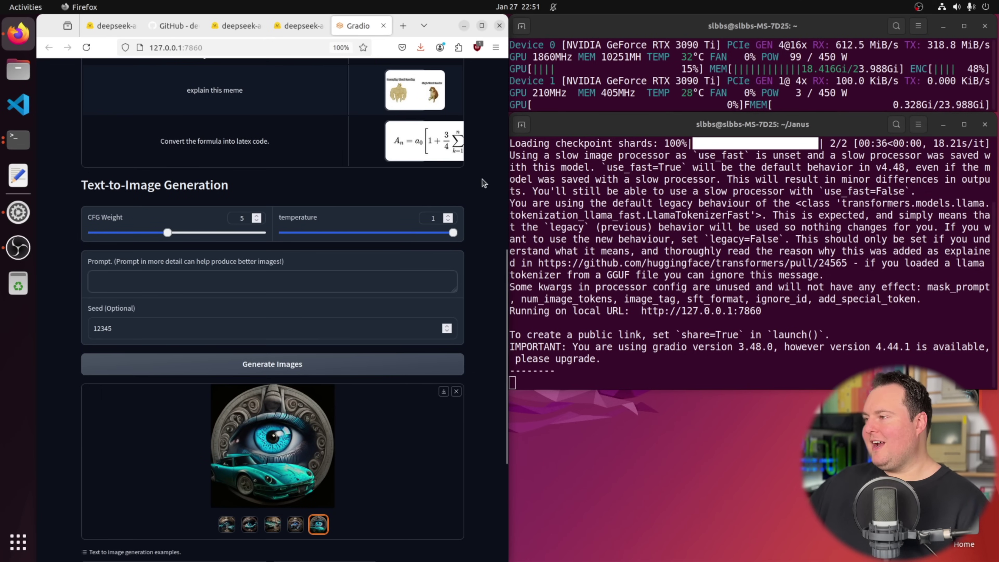